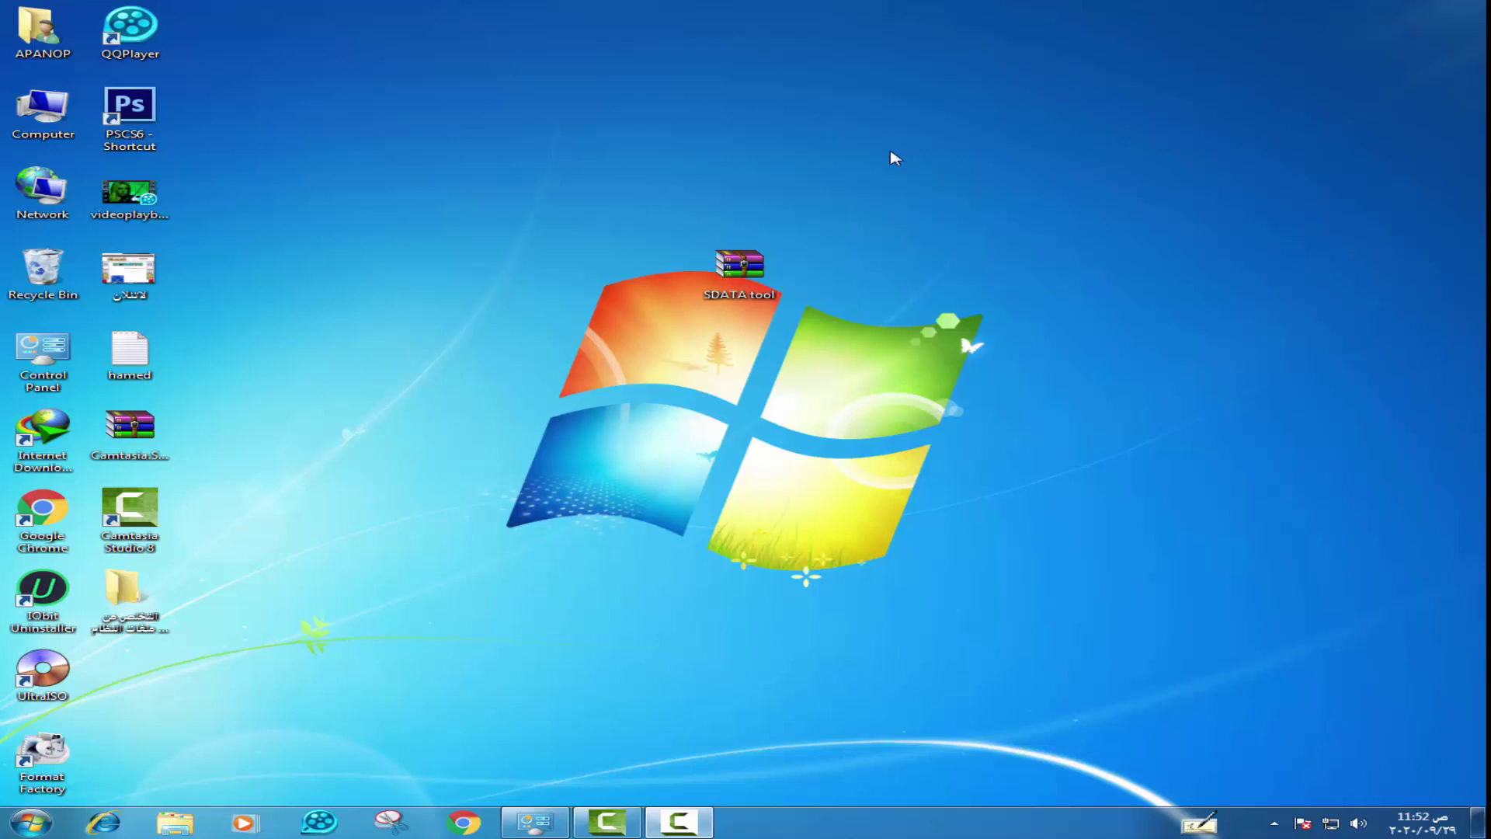
pyautogui.moveTo(740, 268); pyautogui.dragTo(825, 346)
pyautogui.moveTo(703, 304); pyautogui.dragTo(925, 422)
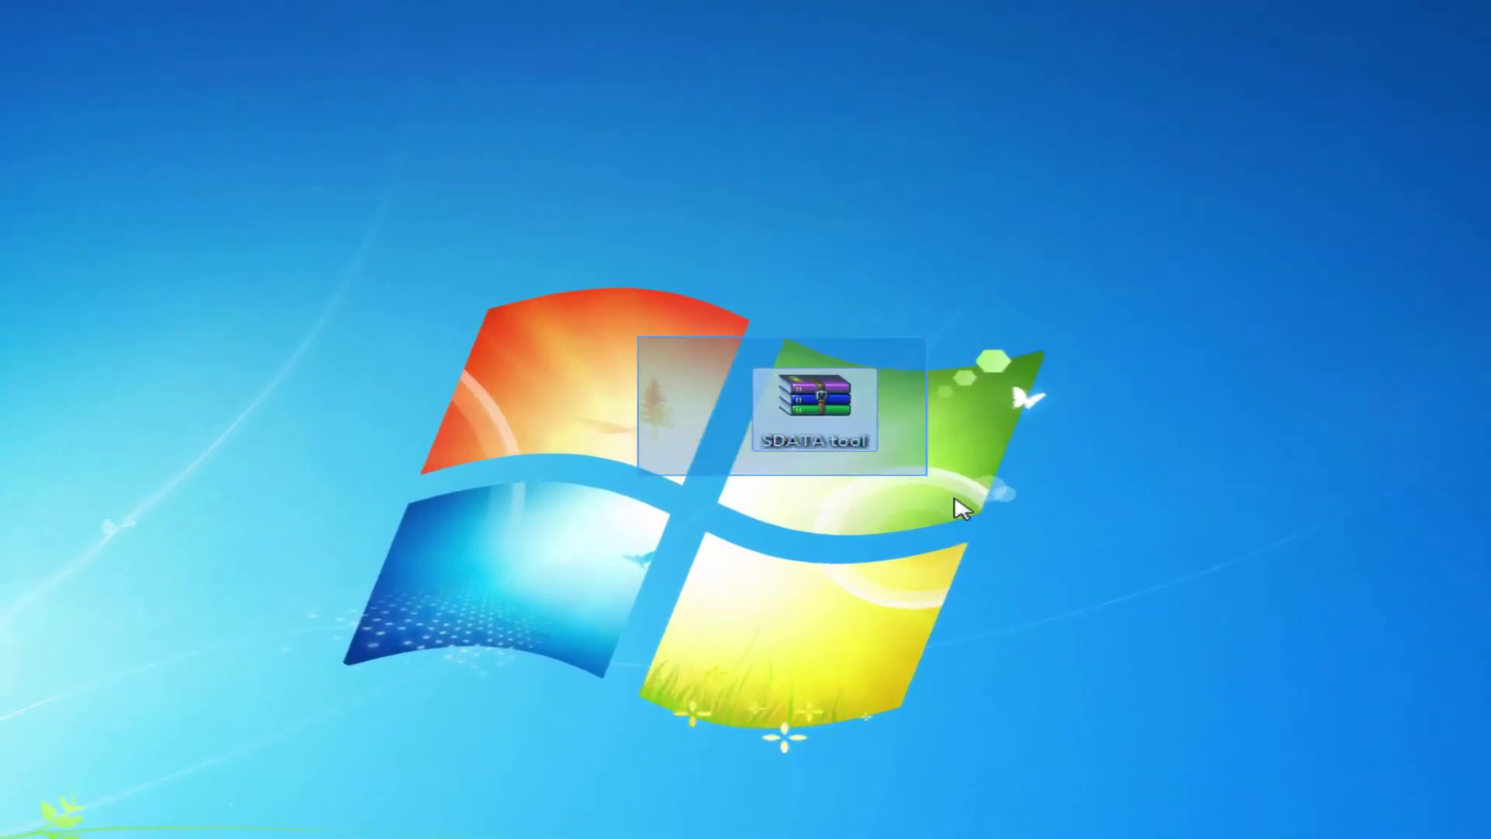
pyautogui.moveTo(963, 509); pyautogui.dragTo(937, 376)
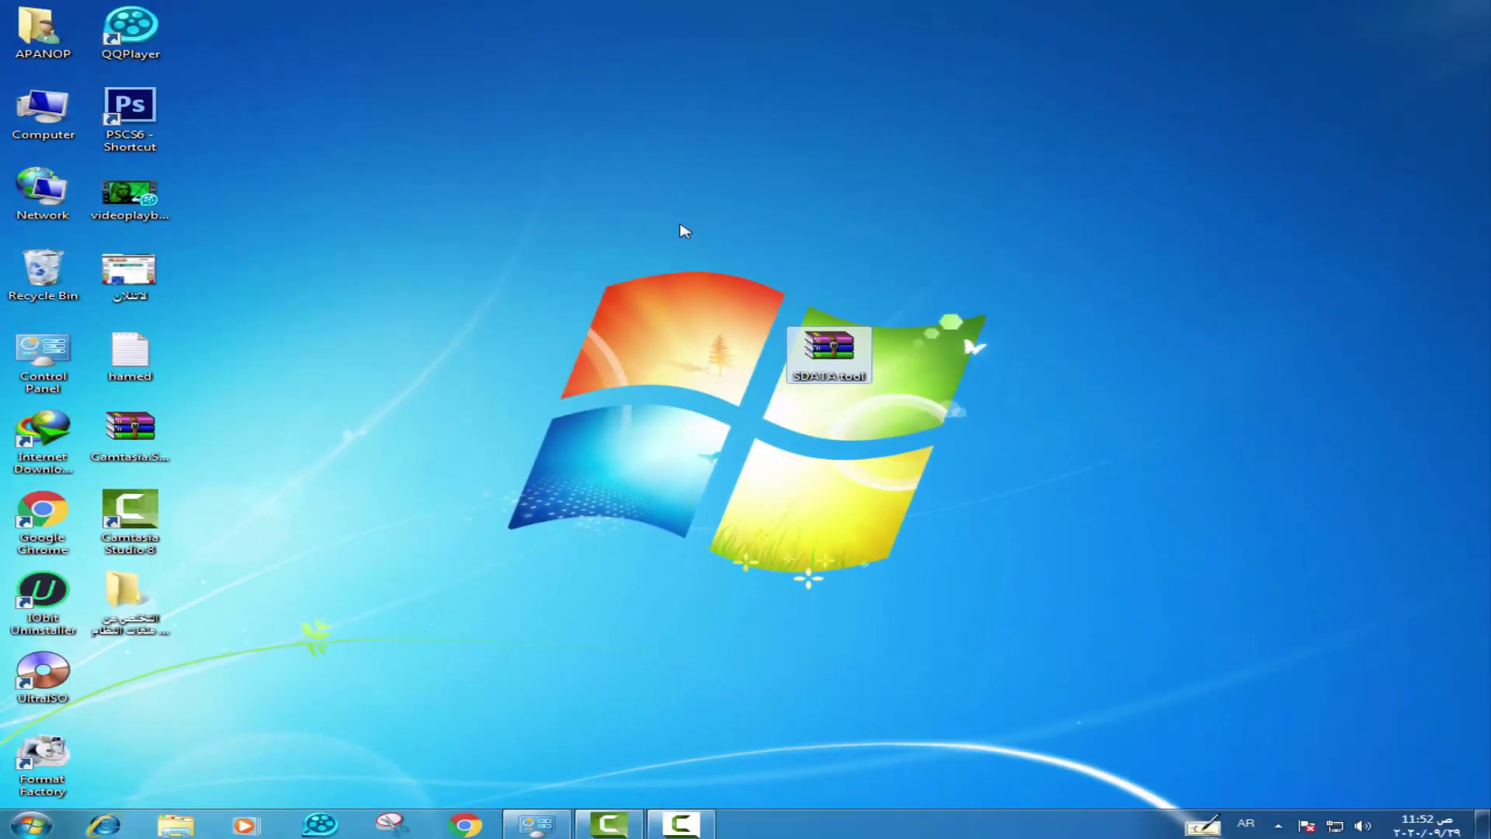
pyautogui.moveTo(591, 215); pyautogui.dragTo(860, 539)
pyautogui.moveTo(837, 441); pyautogui.dragTo(839, 435)
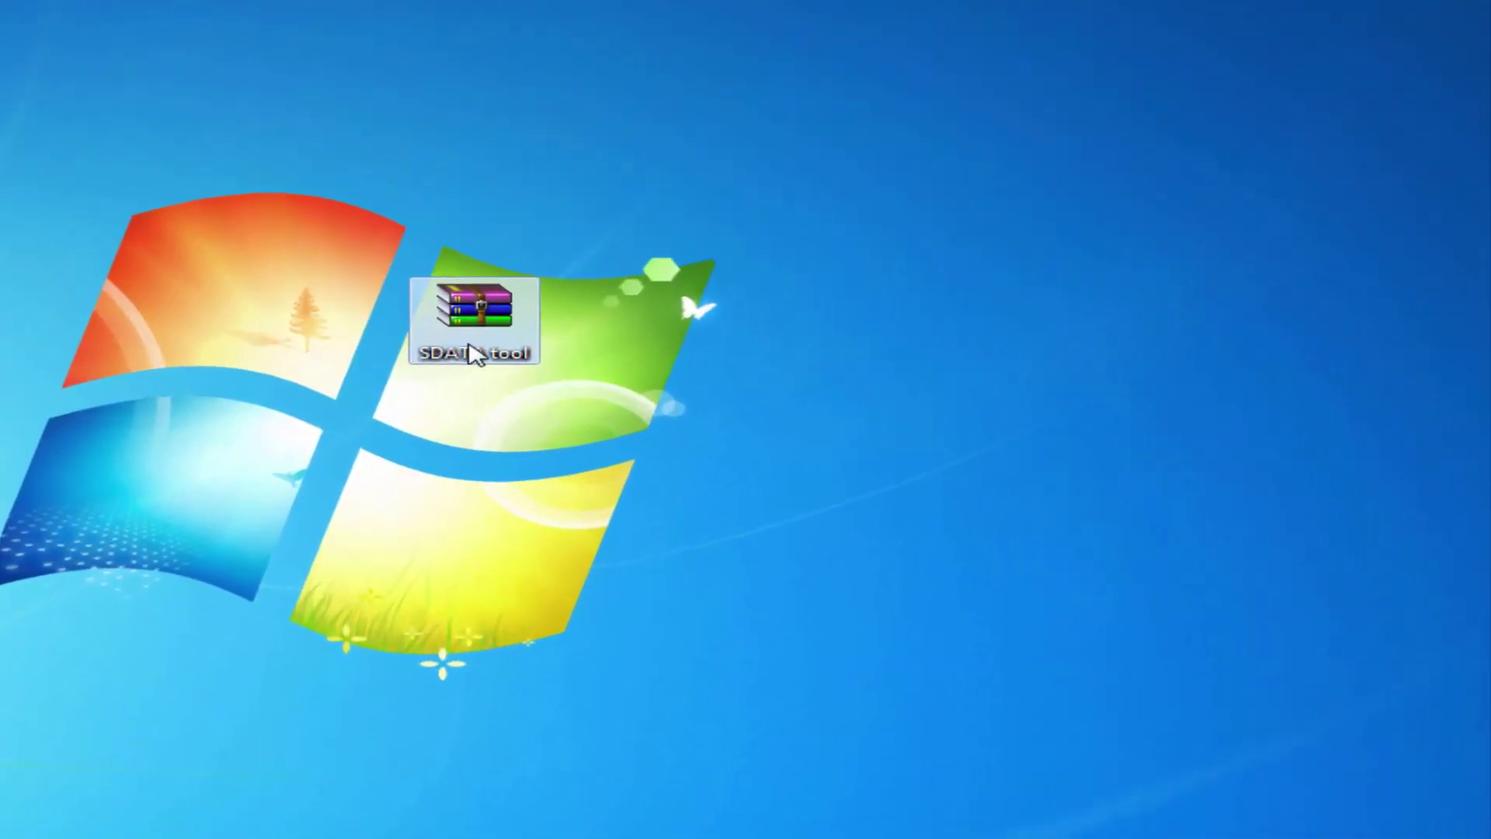
# - Extract the SDATA tool archive directly onto the desktop, entering the archive password with its characters shown
pyautogui.rightClick(808, 365)
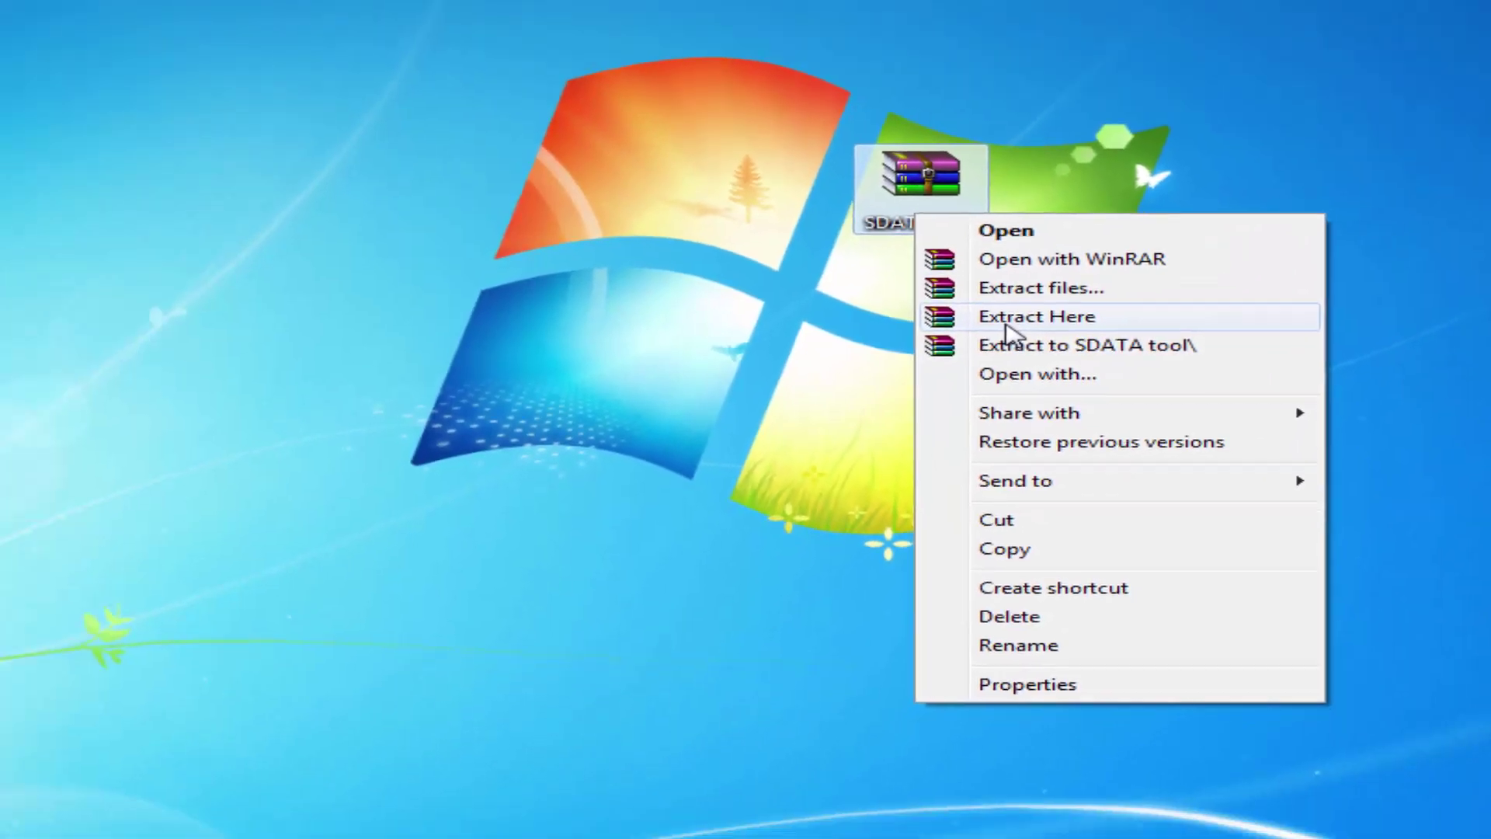
pyautogui.click(1007, 327)
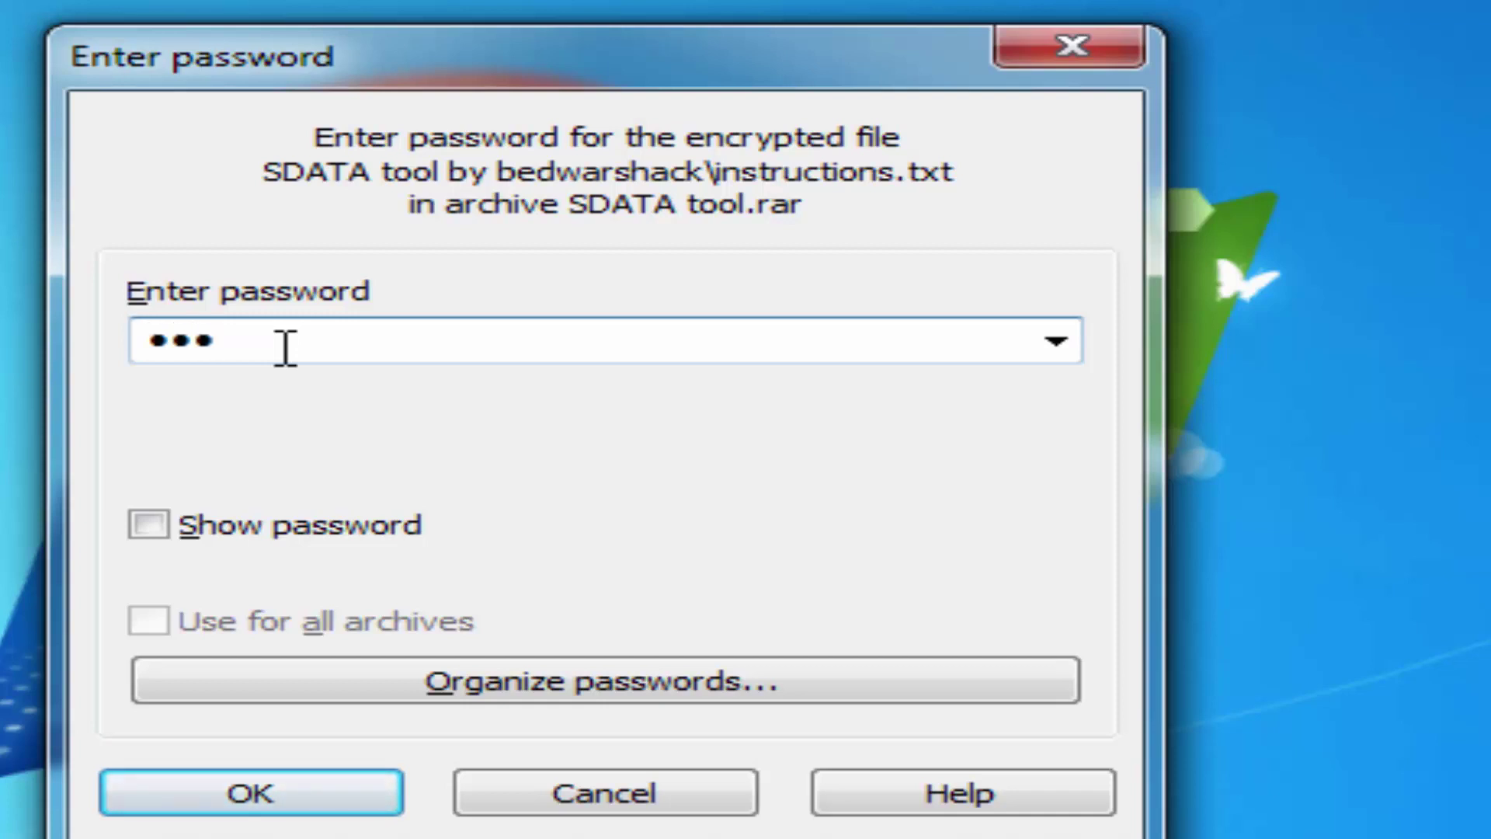
pyautogui.click(264, 532)
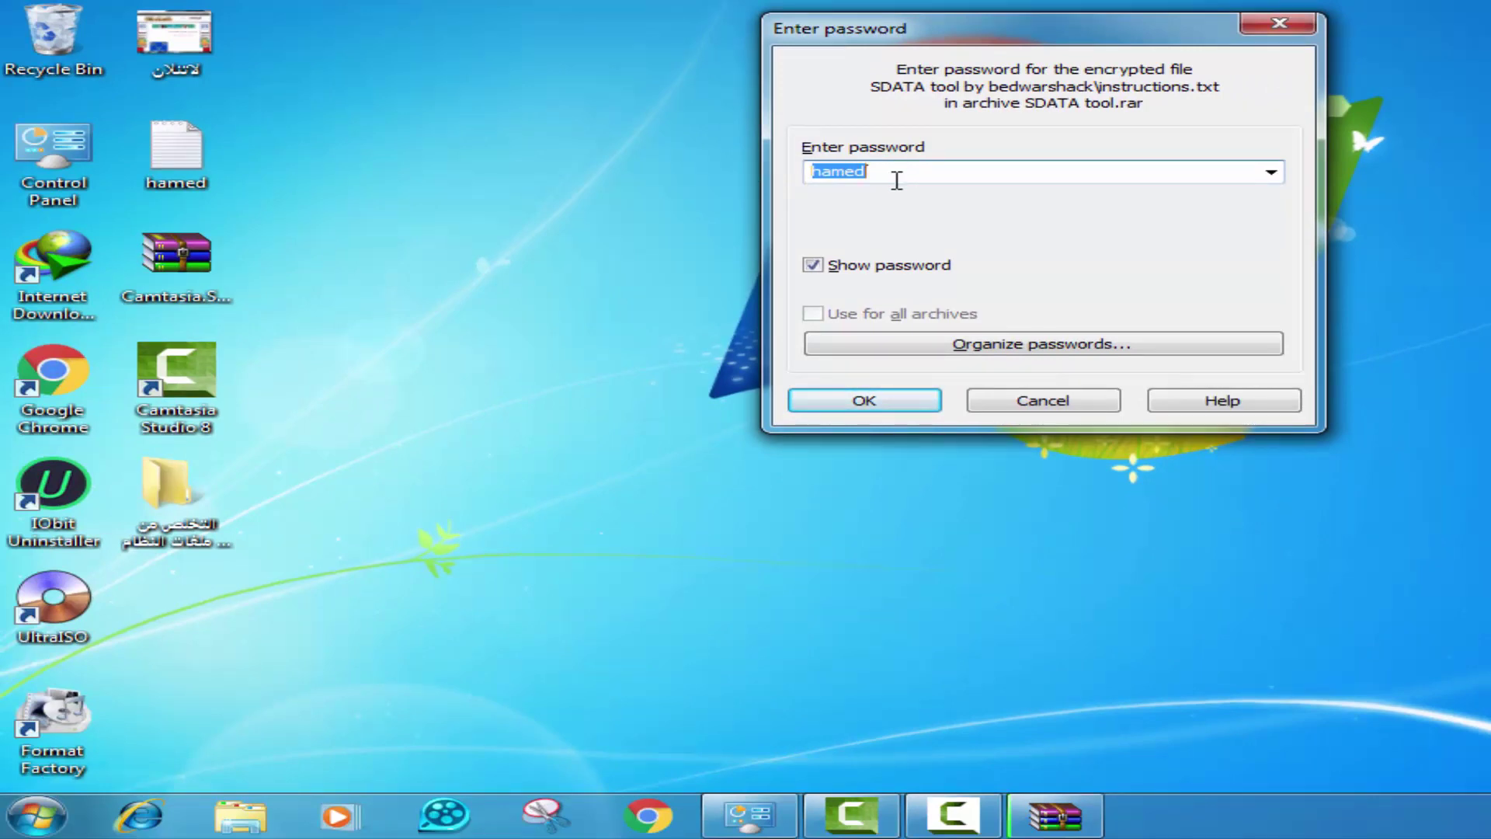
pyautogui.click(893, 402)
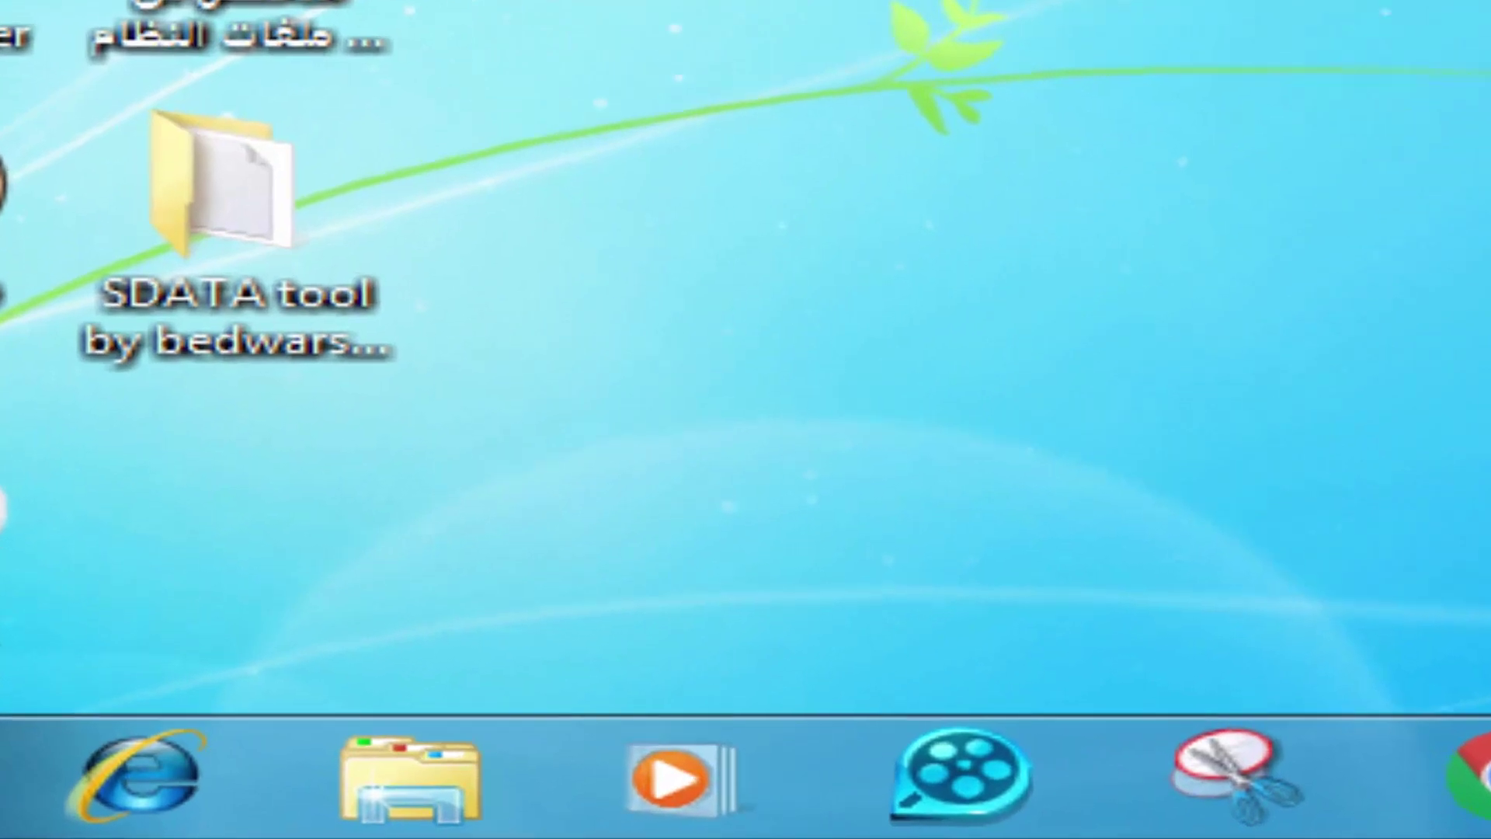
# - Place the extracted SDATA tool folder beside the archive on the desktop and open its SDATA subfolder
pyautogui.moveTo(310, 283); pyautogui.dragTo(791, 249)
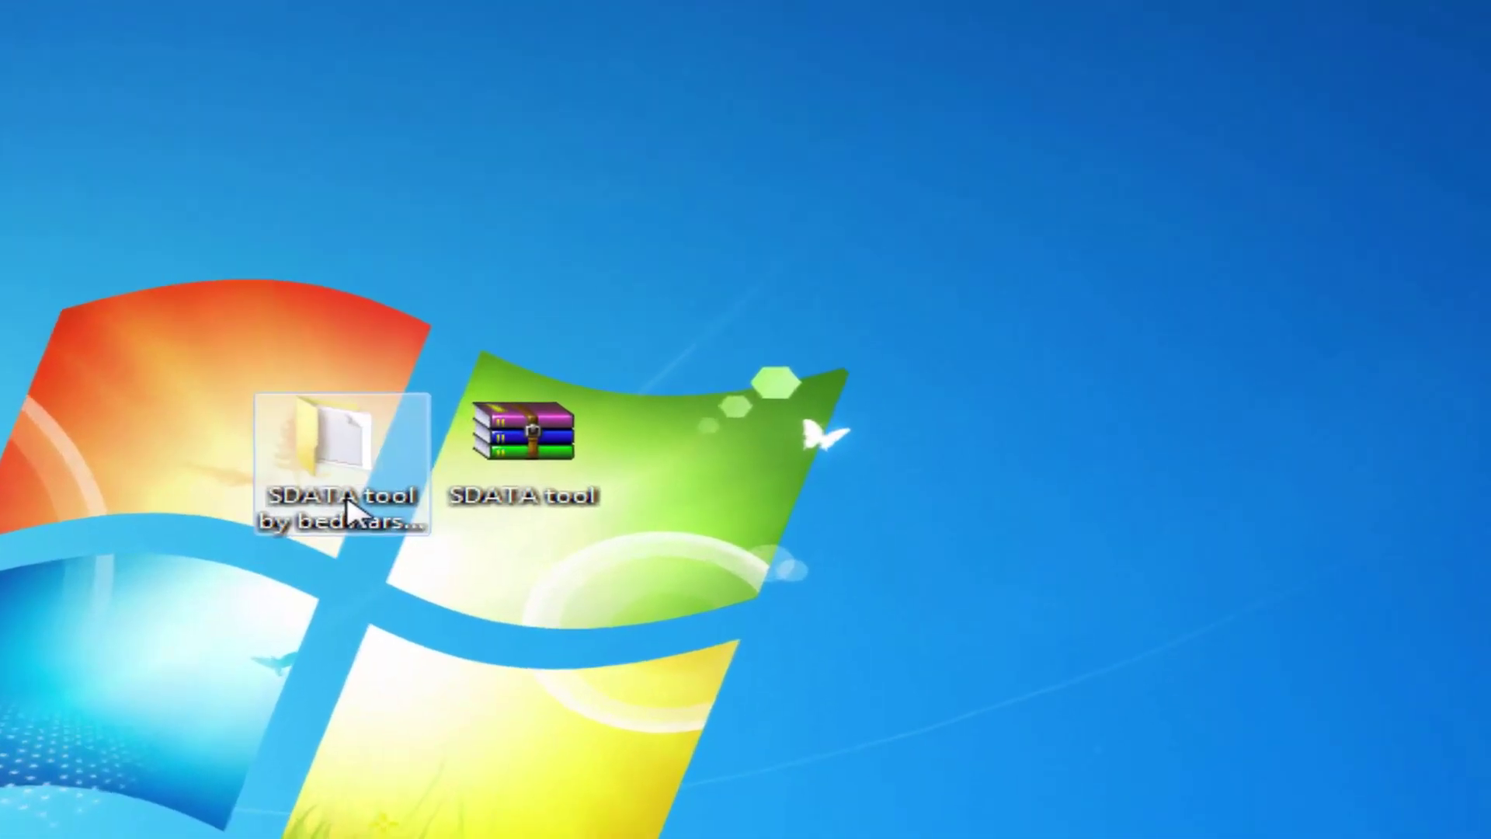
pyautogui.doubleClick(347, 512)
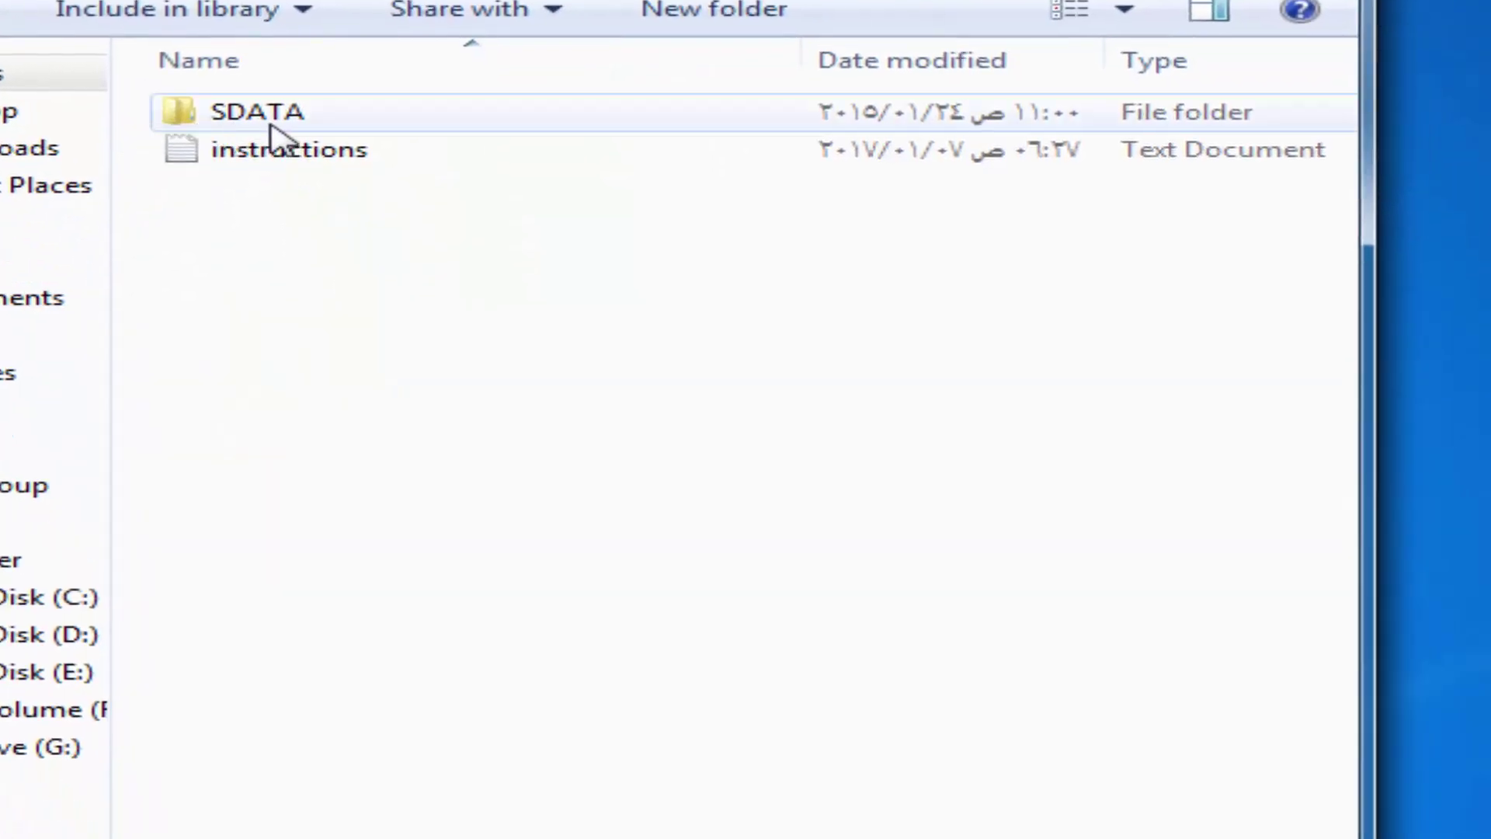
pyautogui.doubleClick(269, 124)
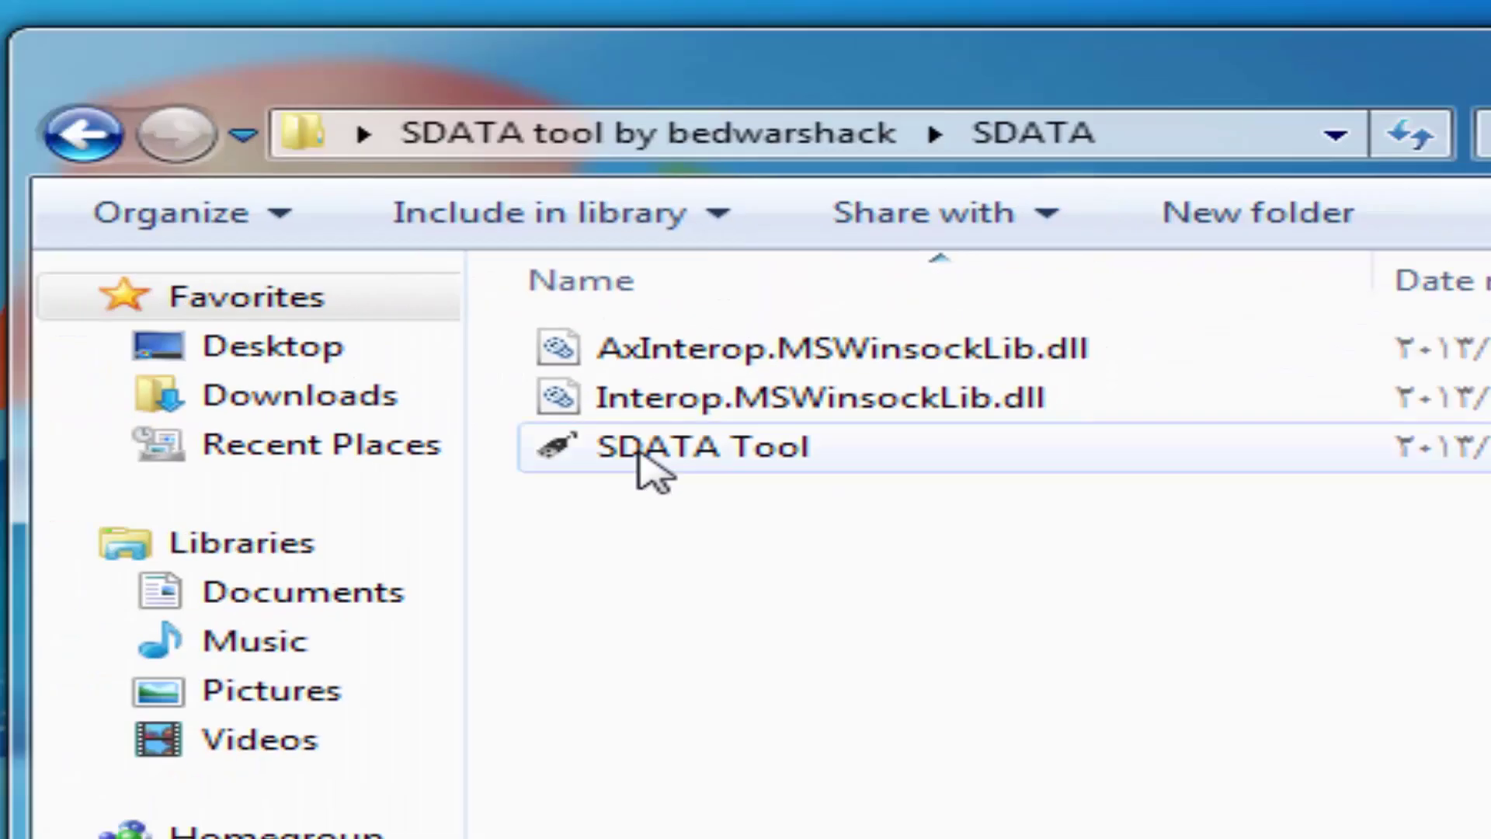
# - Move the SDATA Tool application out to the desktop, close the folder, and set the archive and extracted folder aside with the other icons
pyautogui.moveTo(652, 466); pyautogui.dragTo(953, 0)
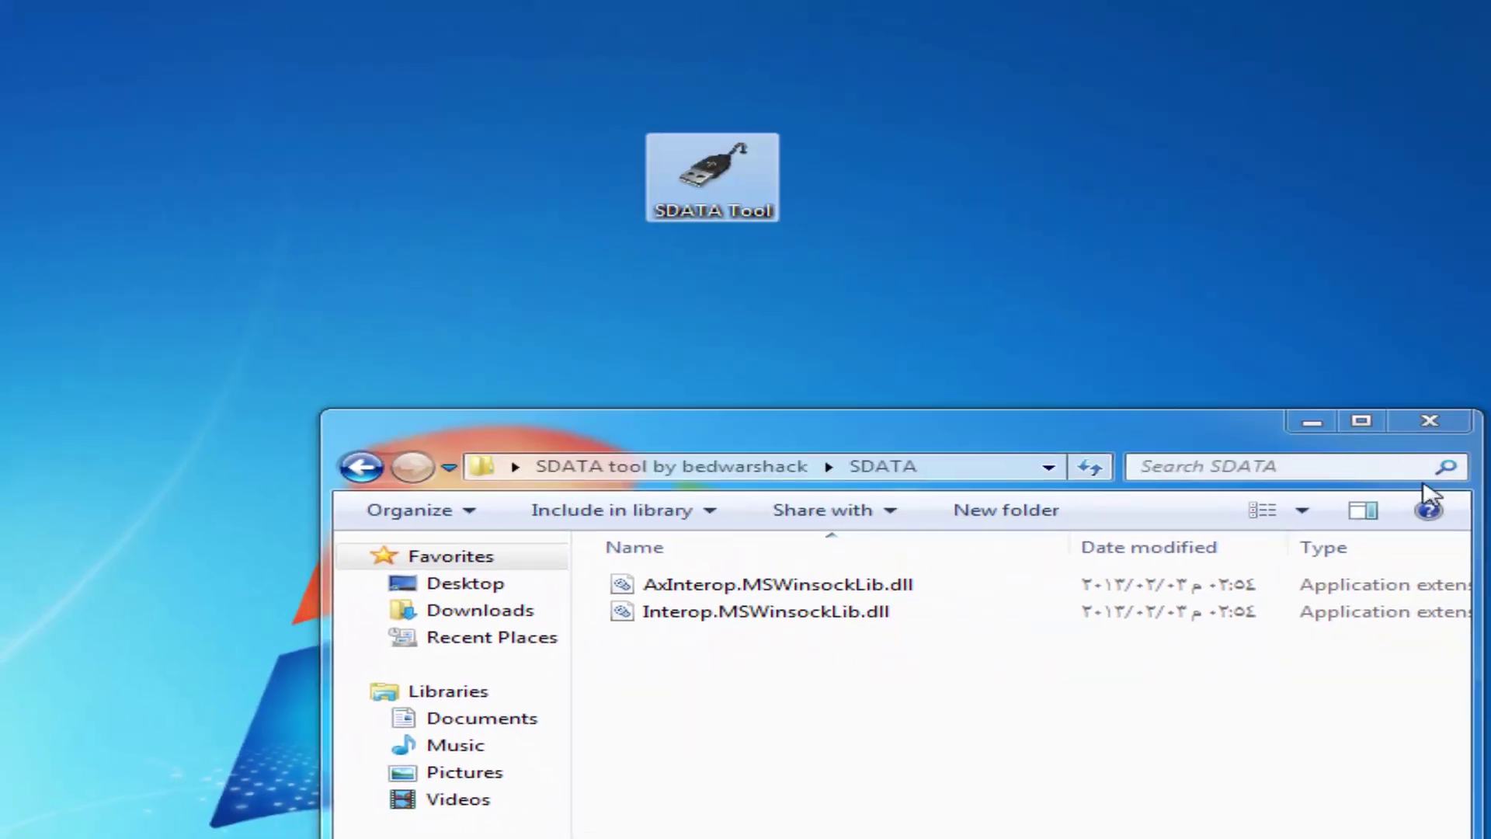
pyautogui.click(1430, 420)
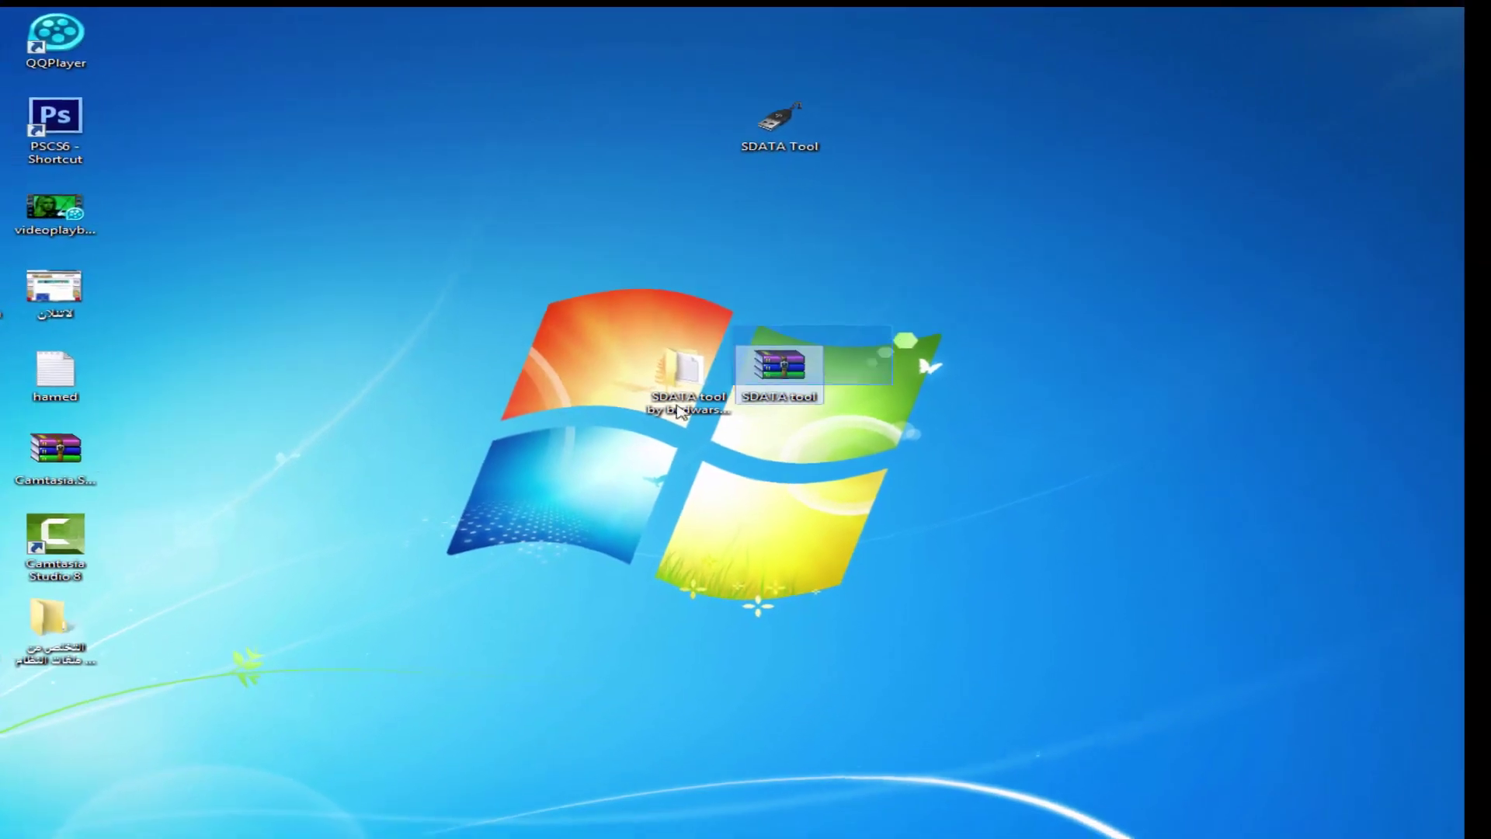
pyautogui.moveTo(735, 376); pyautogui.dragTo(132, 688)
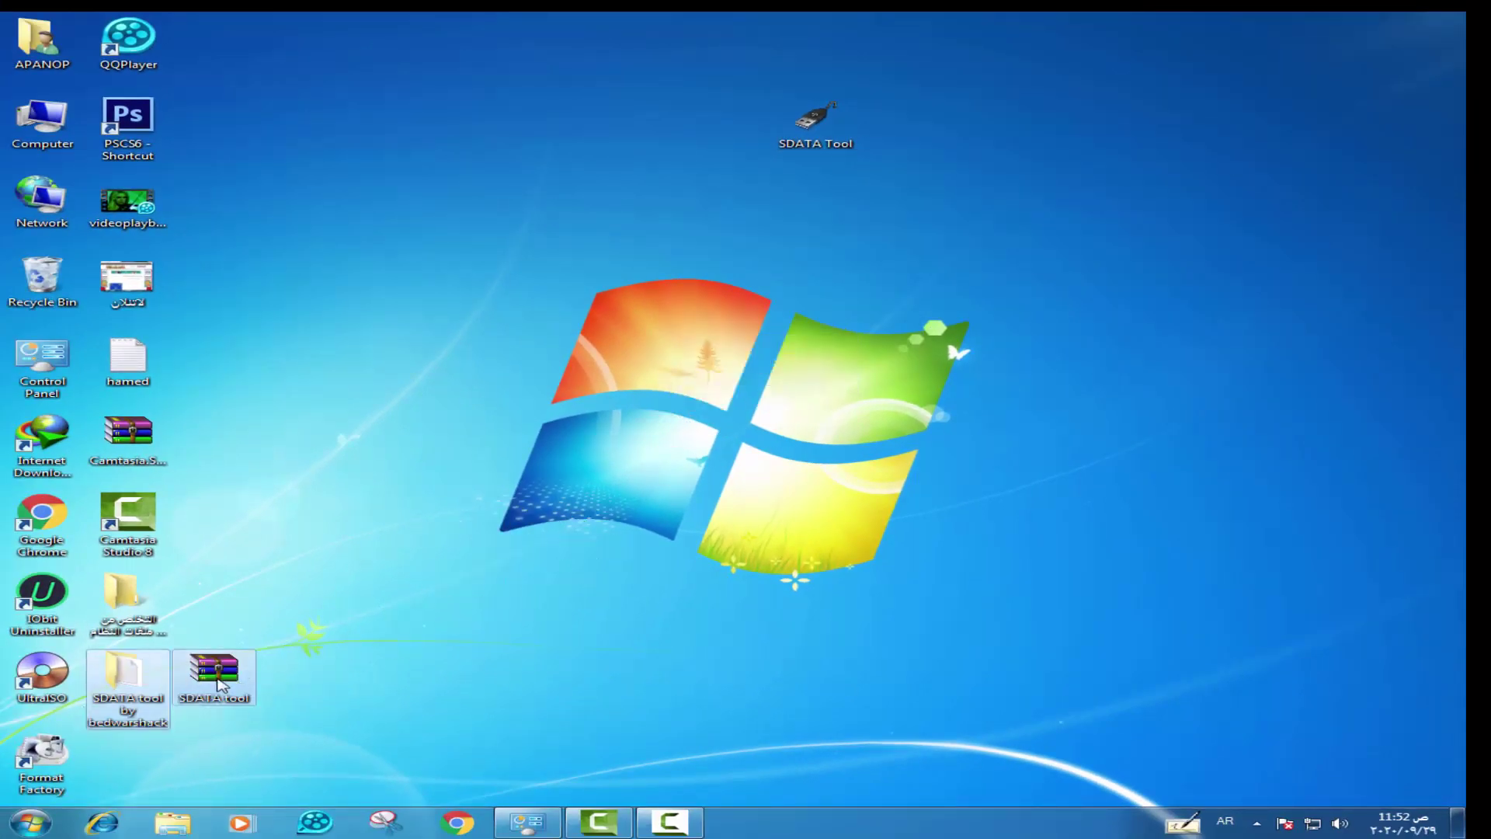
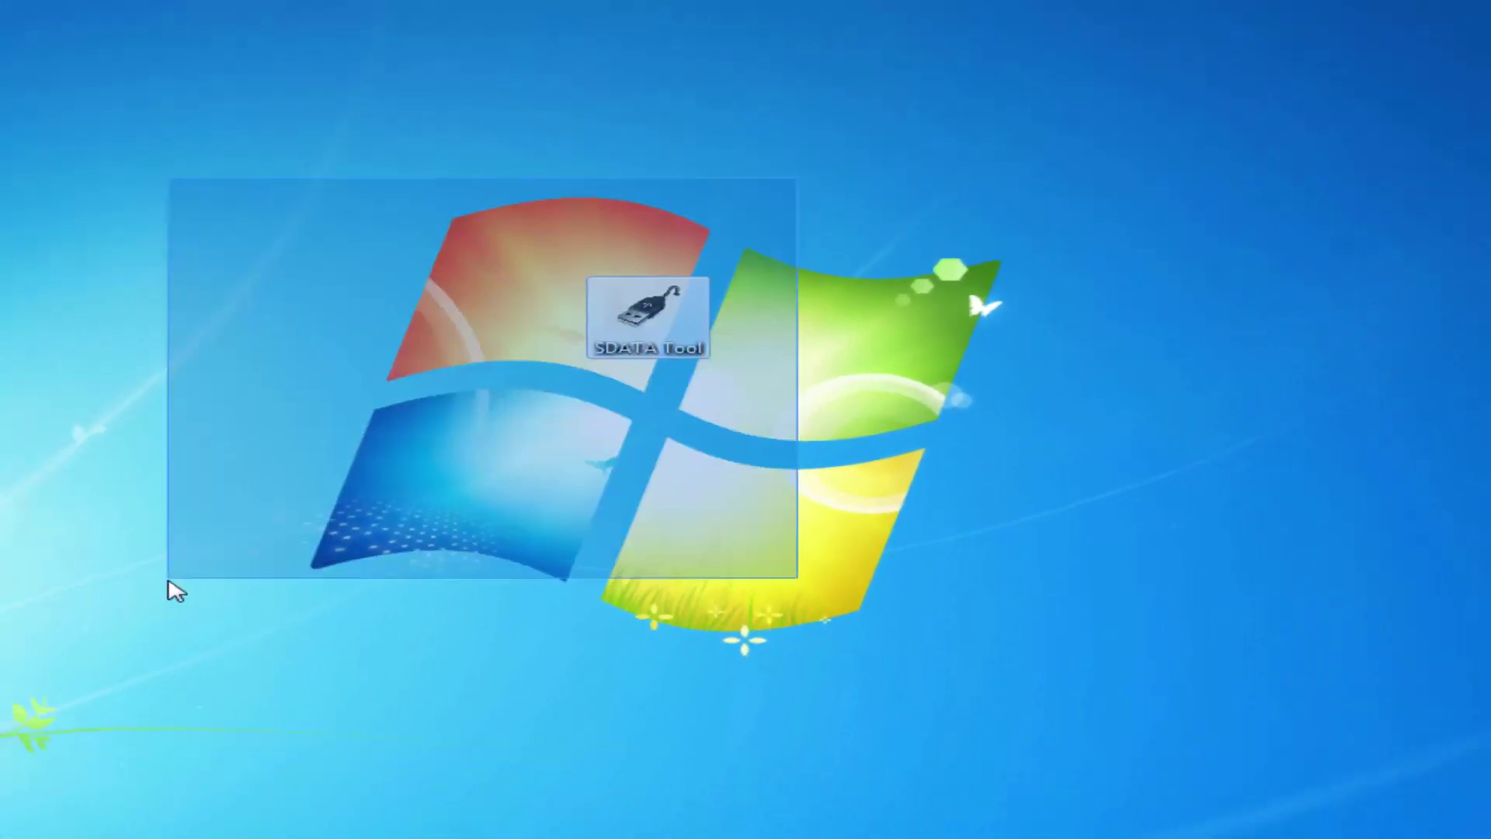
# - View the file properties of the SDATA Tool application on the desktop, and close them
pyautogui.moveTo(176, 592); pyautogui.dragTo(176, 591)
pyautogui.rightClick(644, 325)
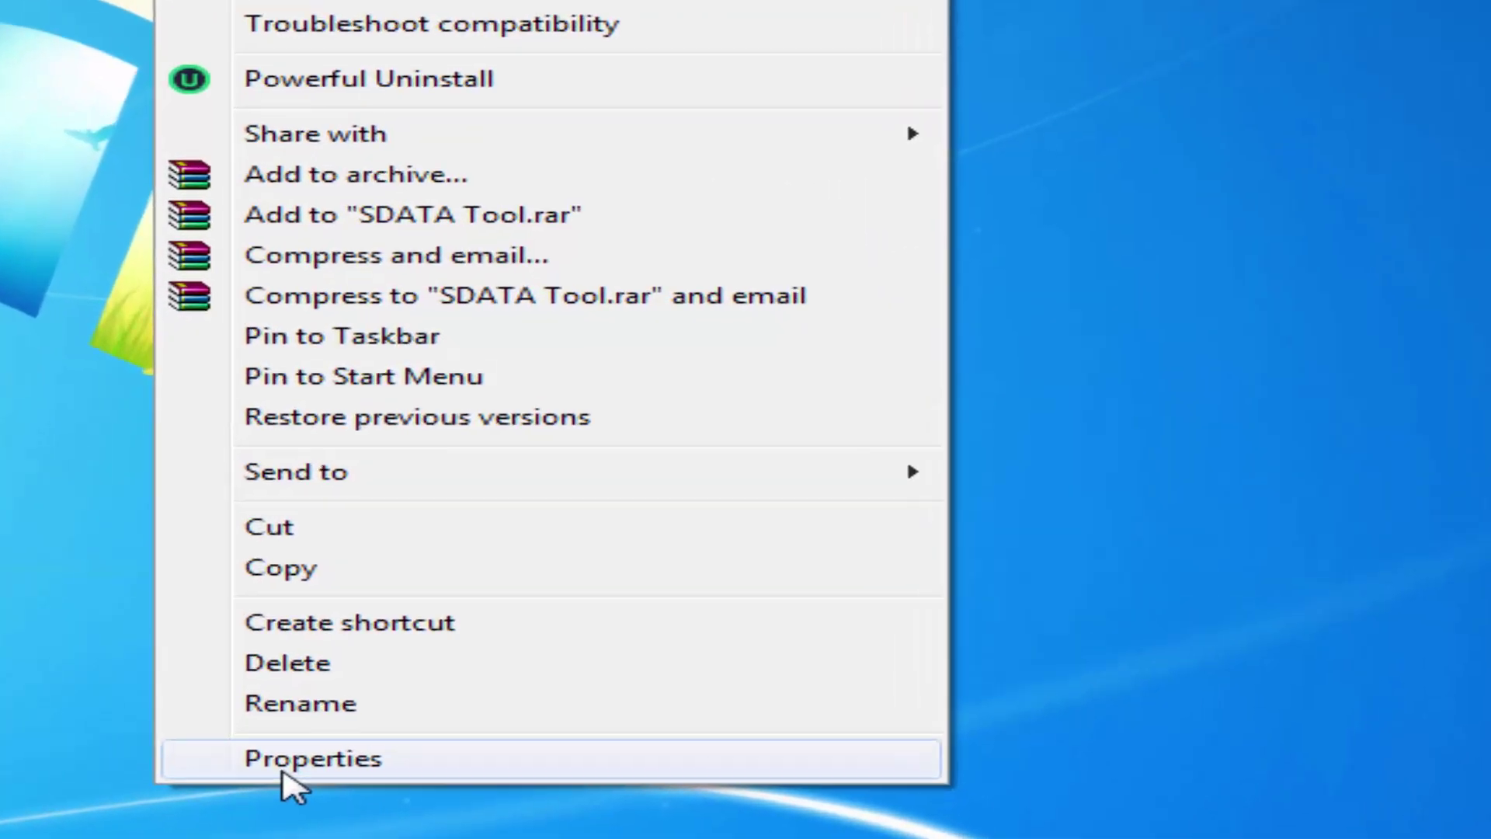
pyautogui.click(636, 705)
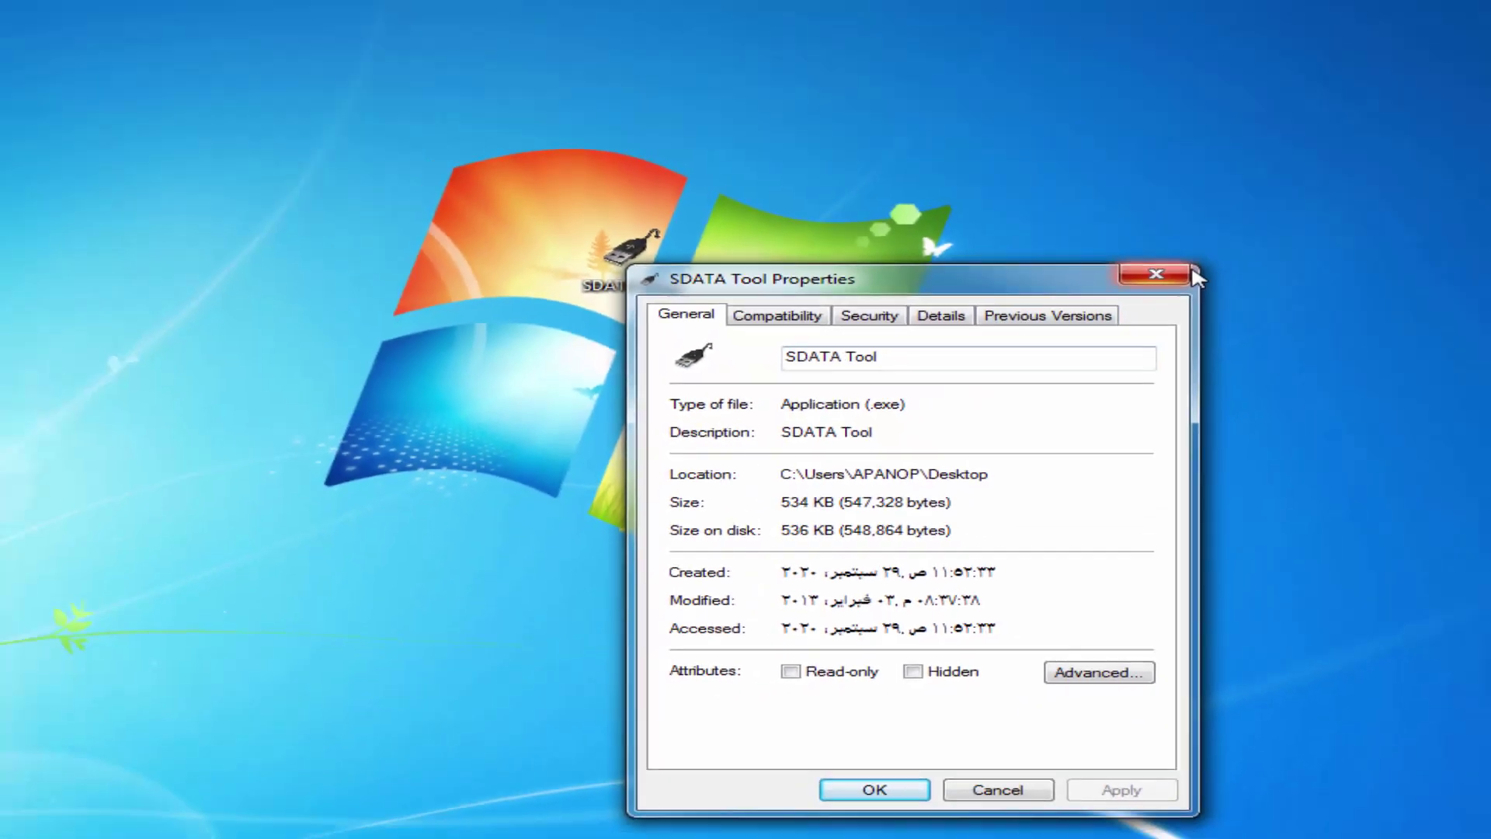
pyautogui.click(872, 789)
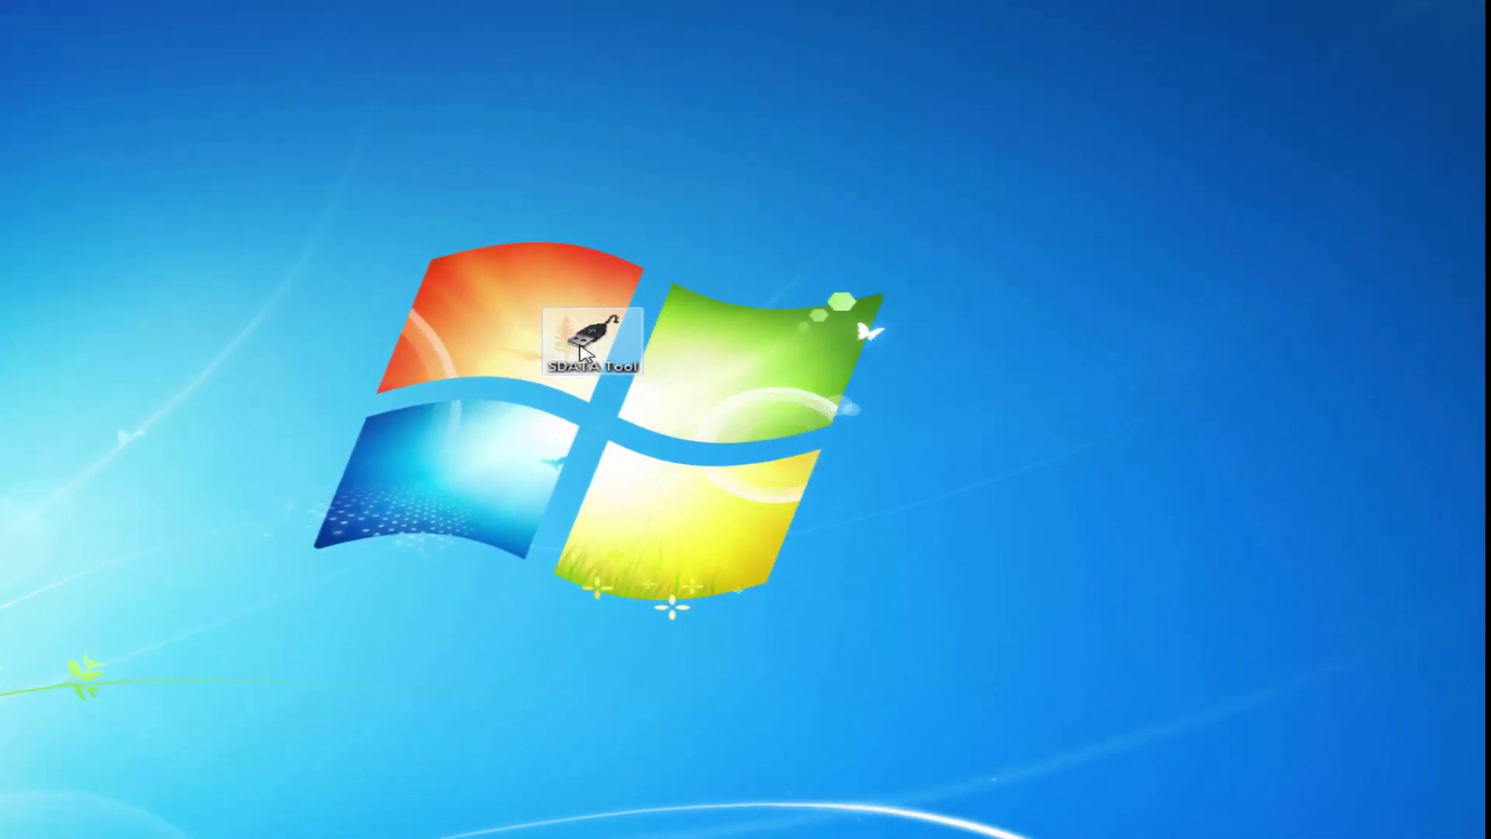
# - Run SDATA Tool as administrator and move its window toward the middle of the desktop
pyautogui.rightClick(581, 351)
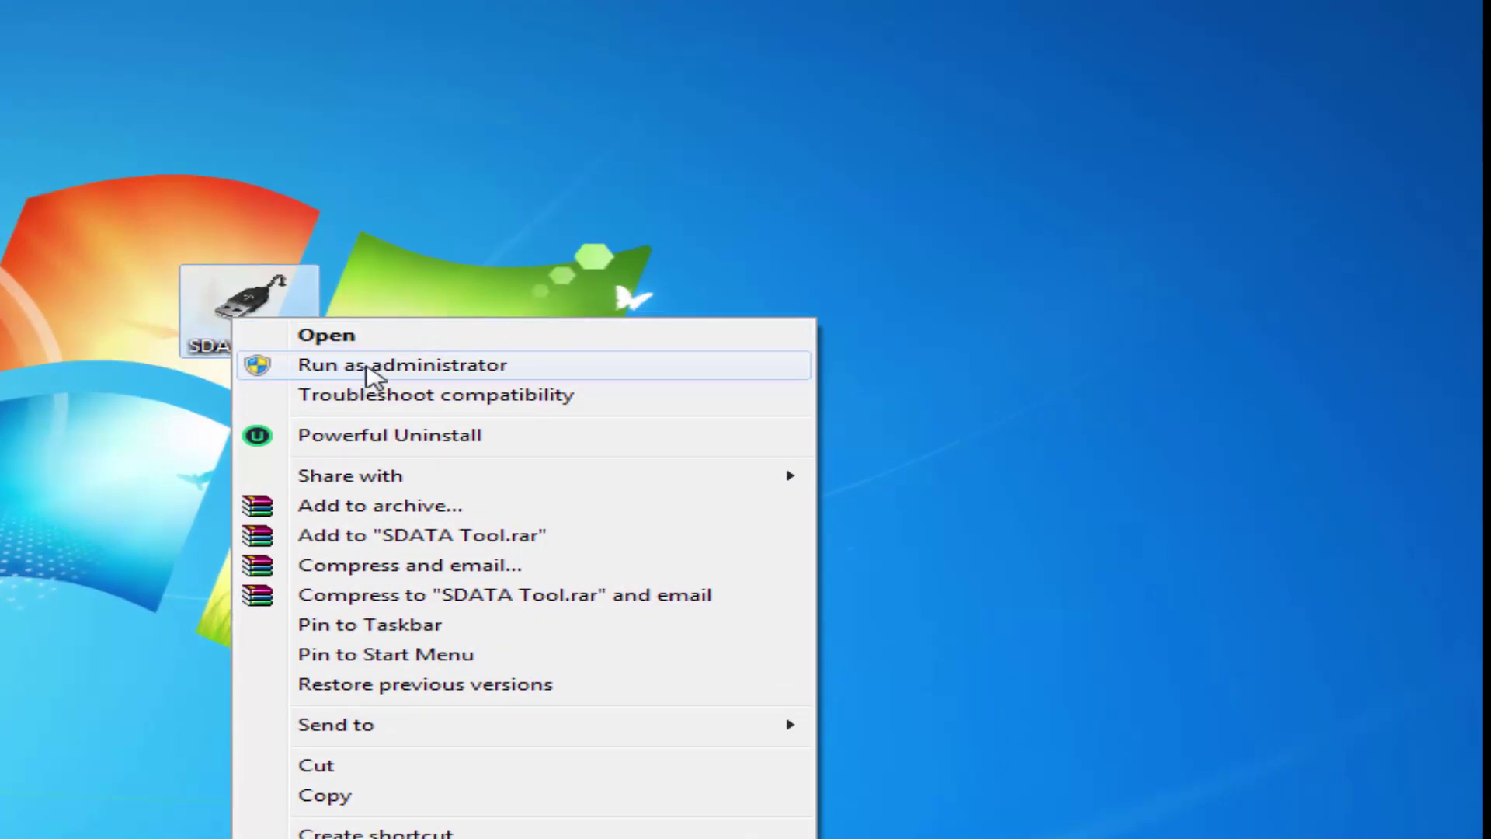
pyautogui.click(374, 365)
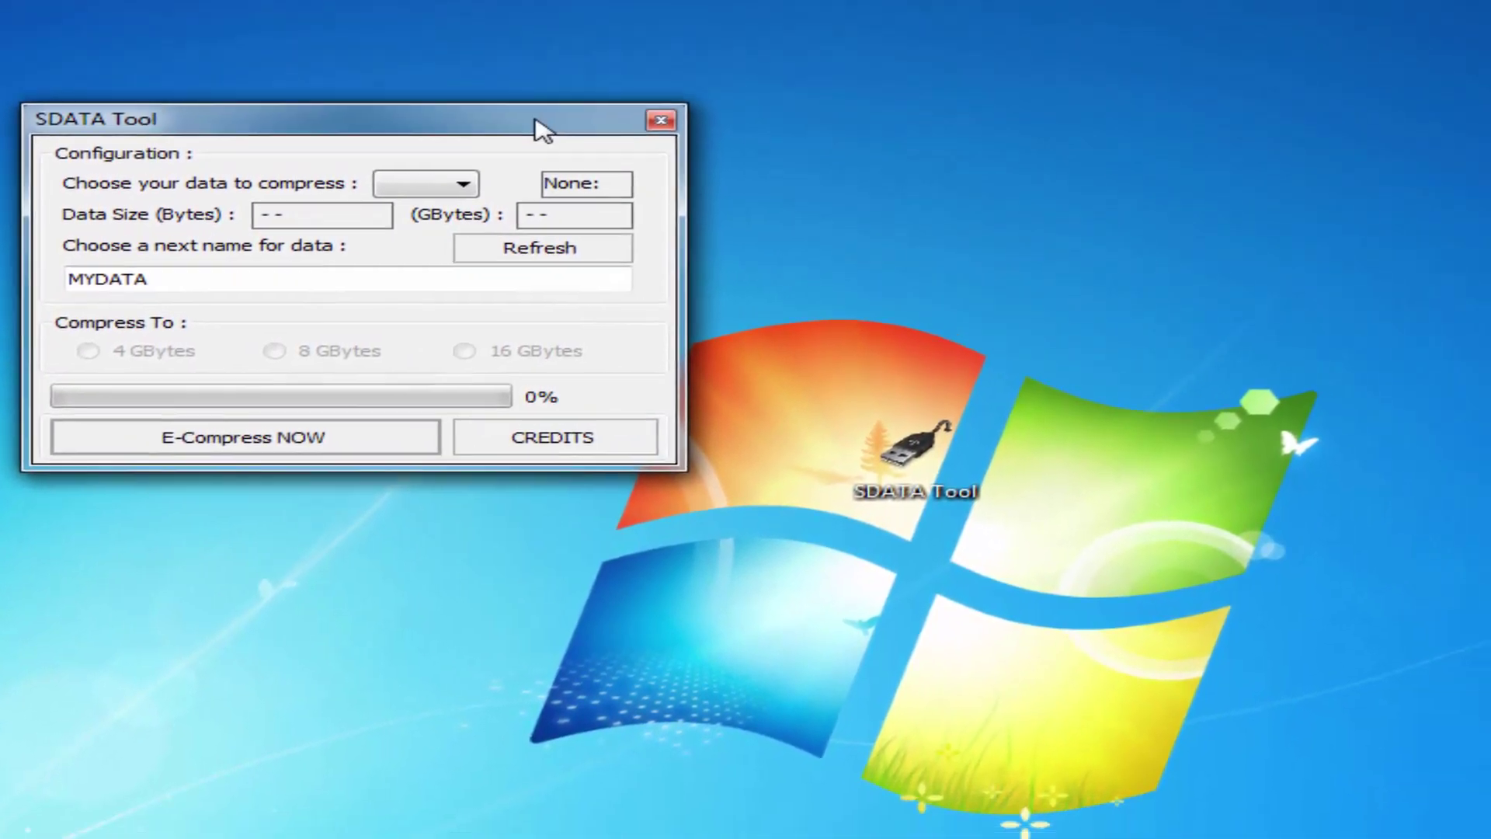
pyautogui.moveTo(541, 128); pyautogui.dragTo(1149, 385)
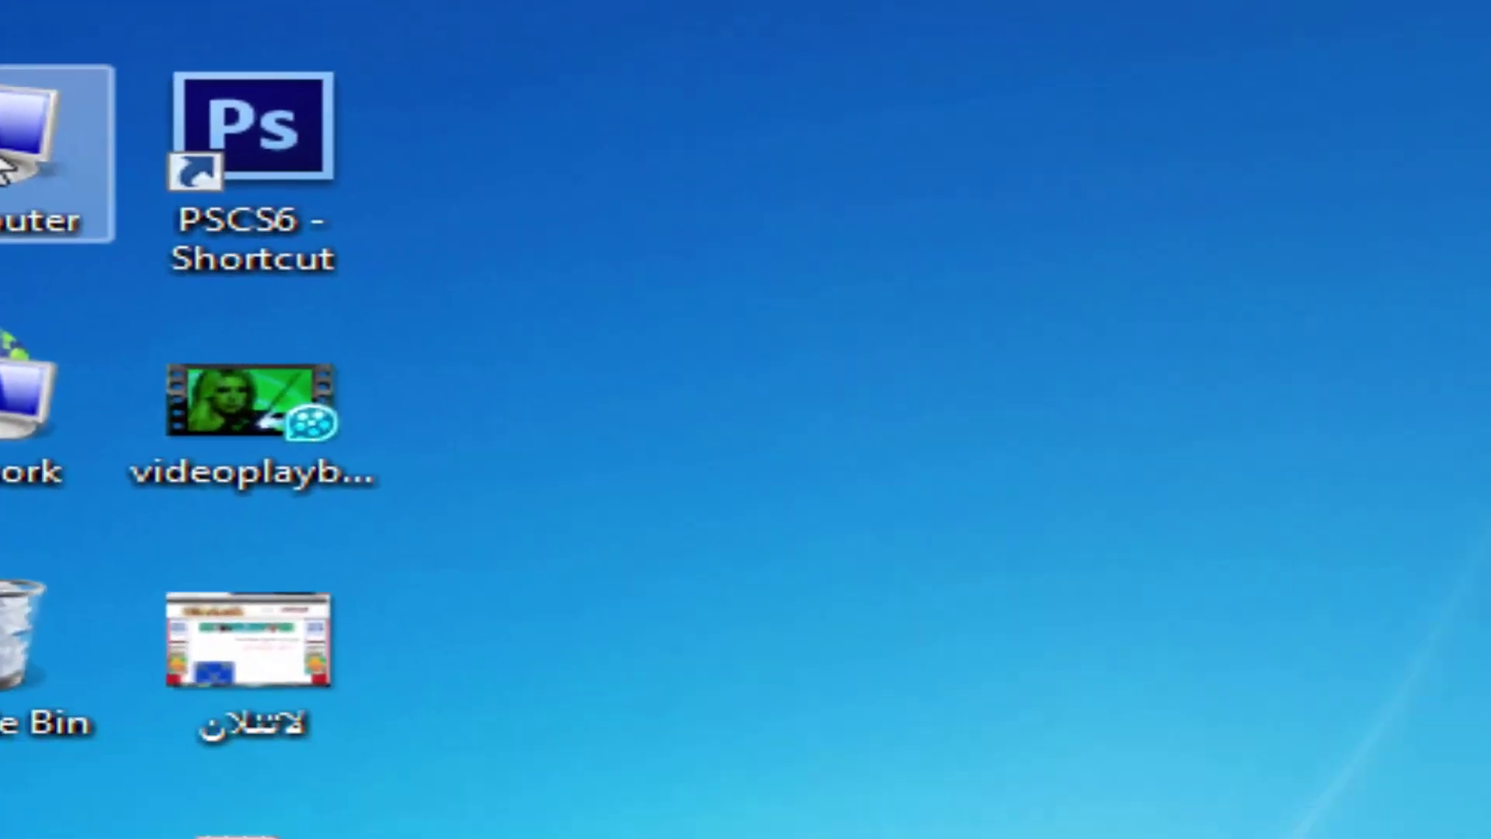
# - Open Removable Disk (H:) from Computer to check its contents, and return to the drive list
pyautogui.doubleClick(4, 167)
pyautogui.click(616, 522)
pyautogui.doubleClick(556, 556)
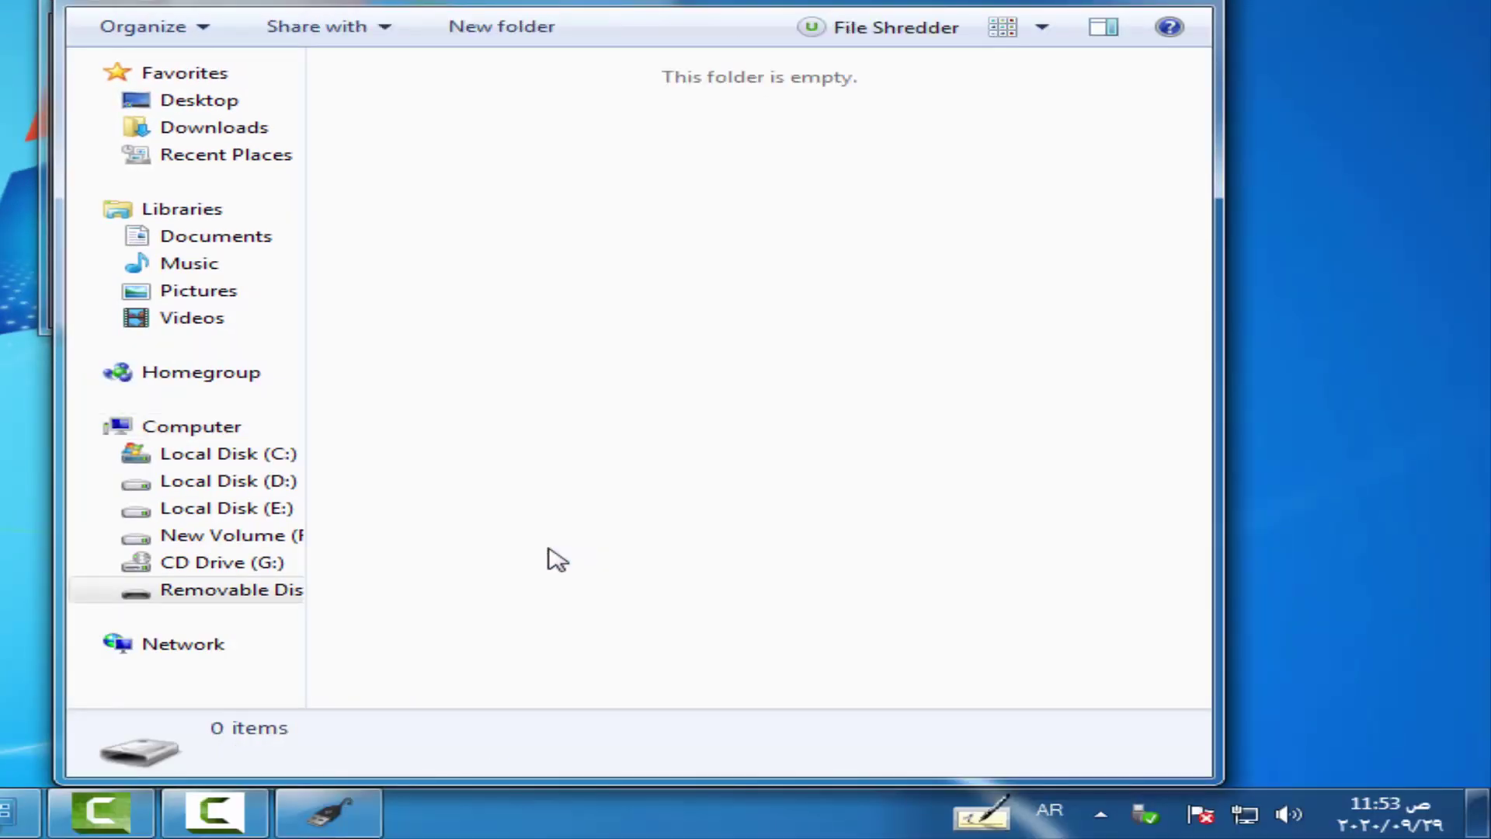
pyautogui.click(286, 103)
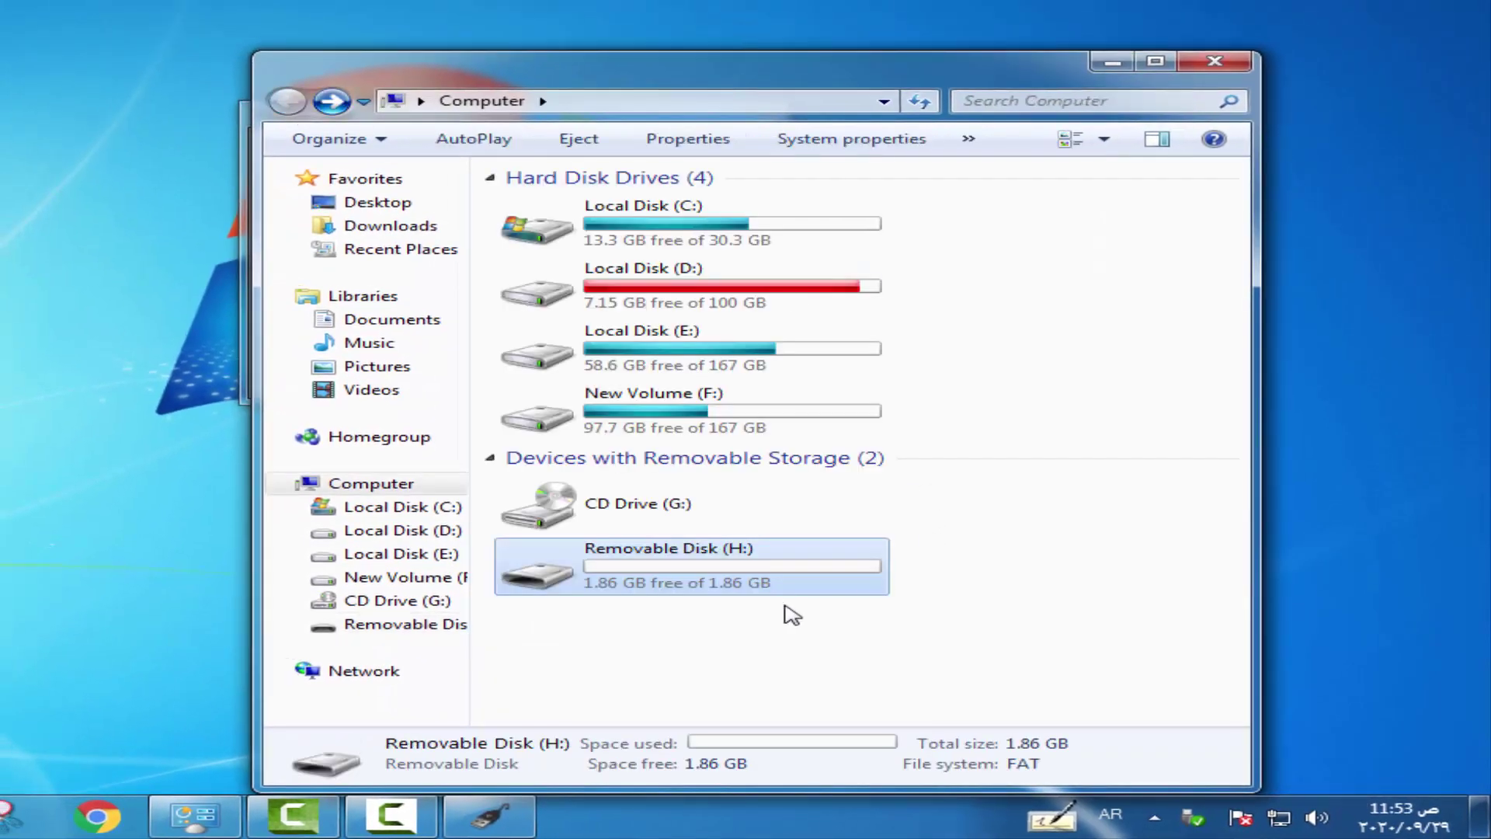
# - Check the capacity of Removable Disk (H:) in its properties, and close the properties and the Computer window
pyautogui.rightClick(619, 598)
pyautogui.click(687, 573)
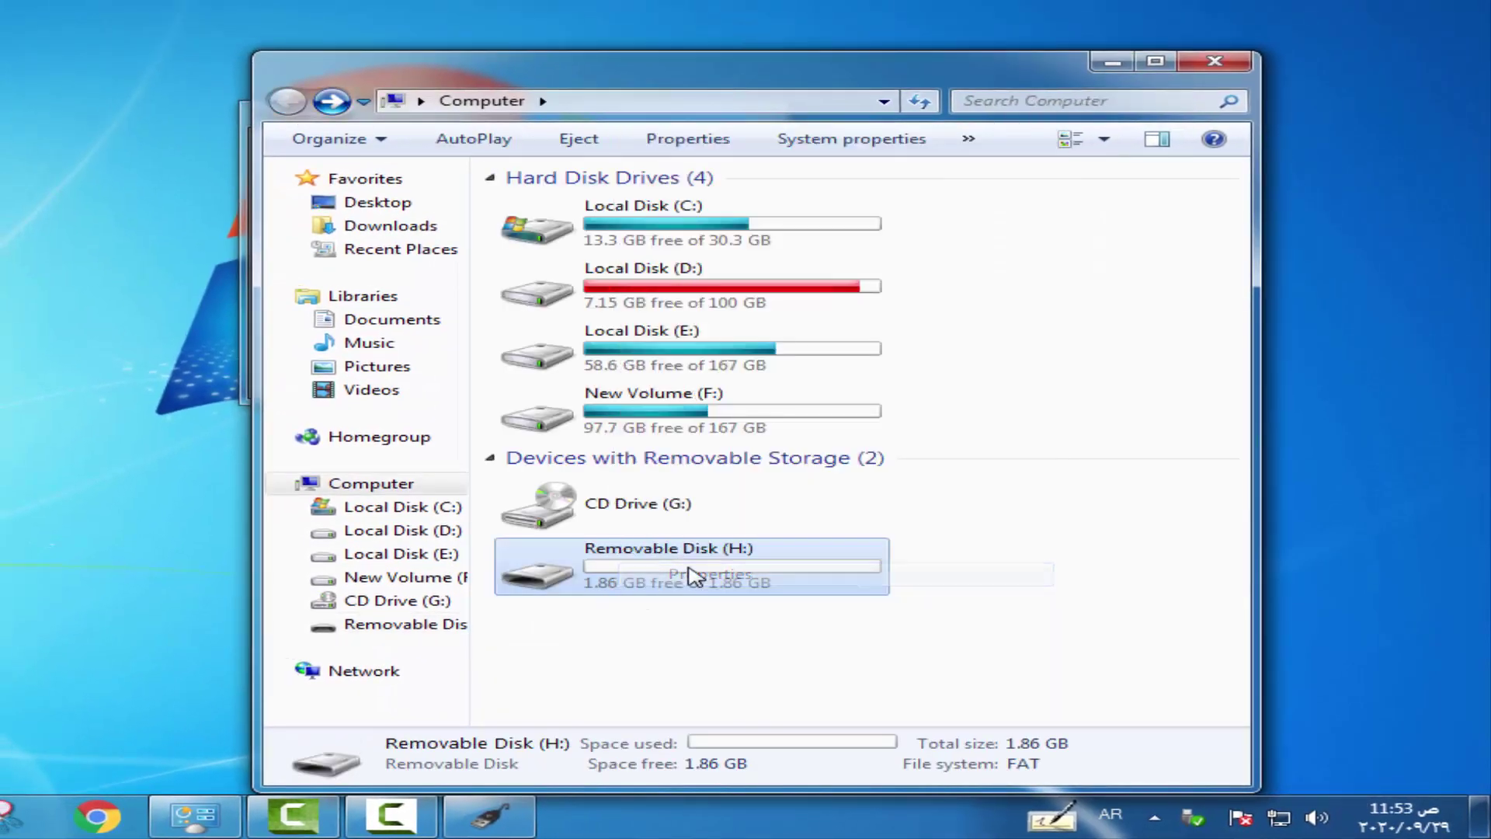
pyautogui.rightClick(608, 579)
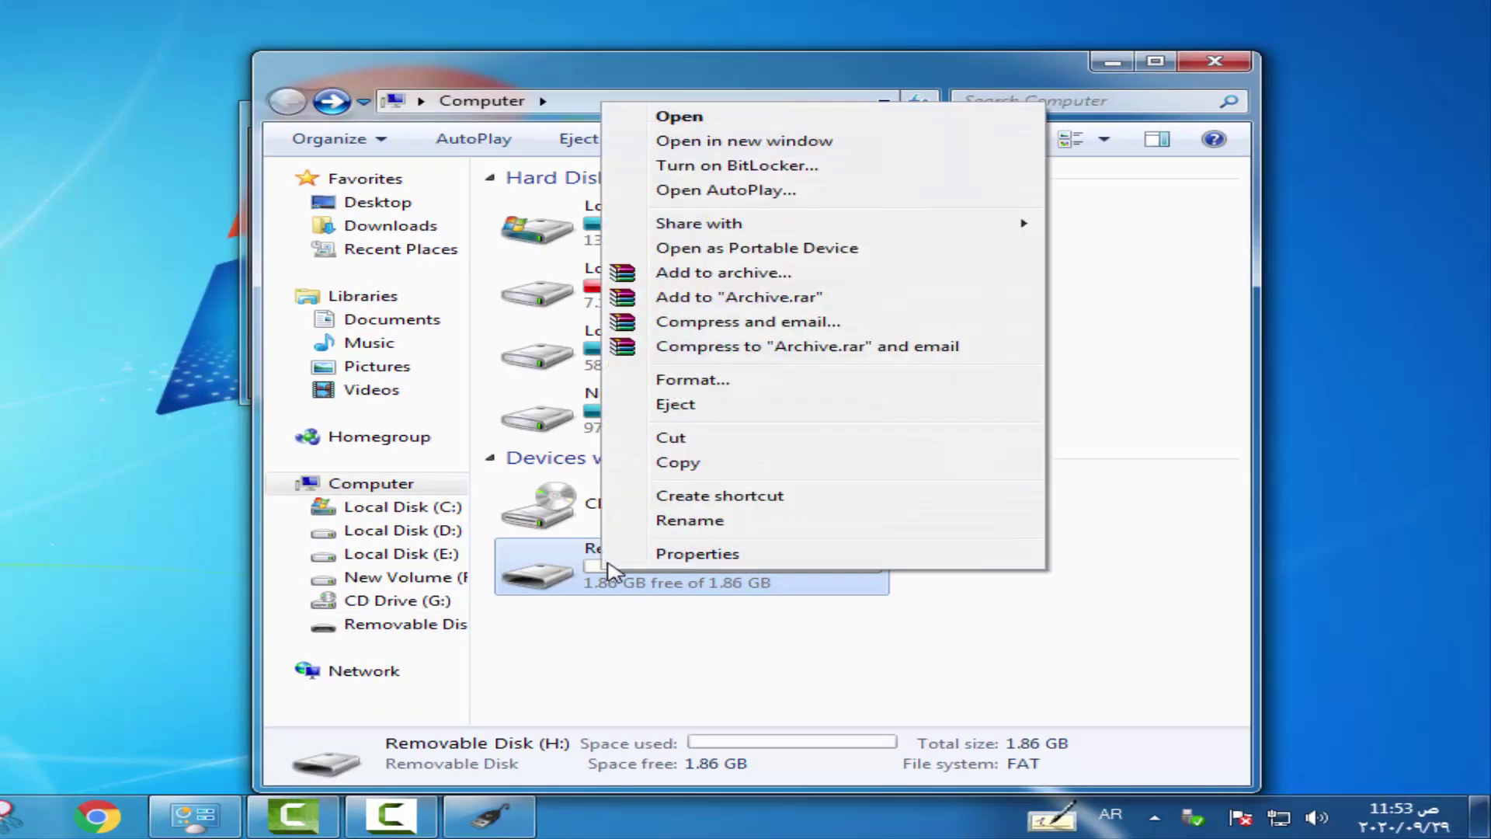
pyautogui.click(676, 552)
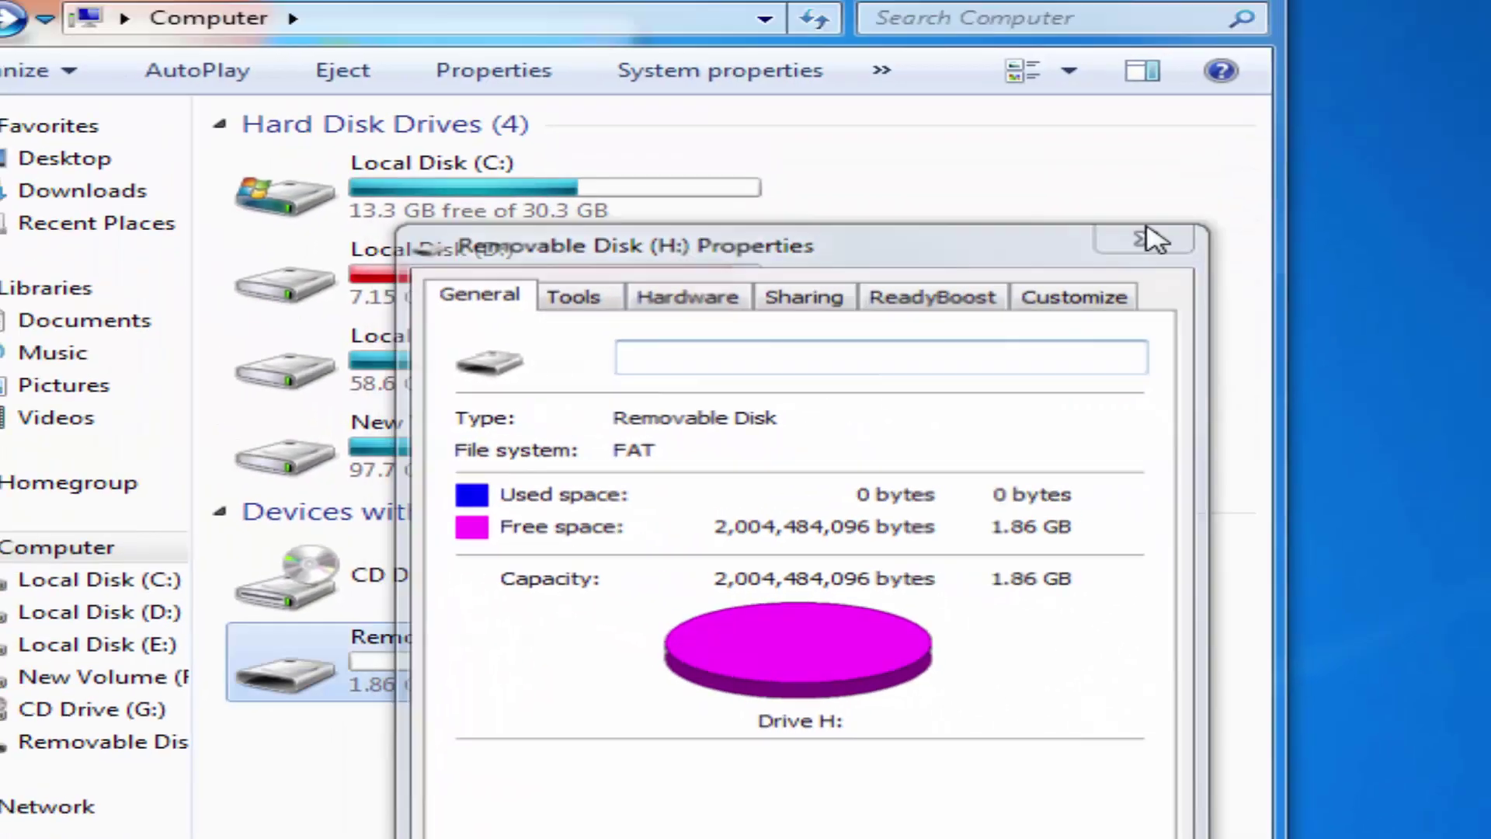
pyautogui.click(1155, 239)
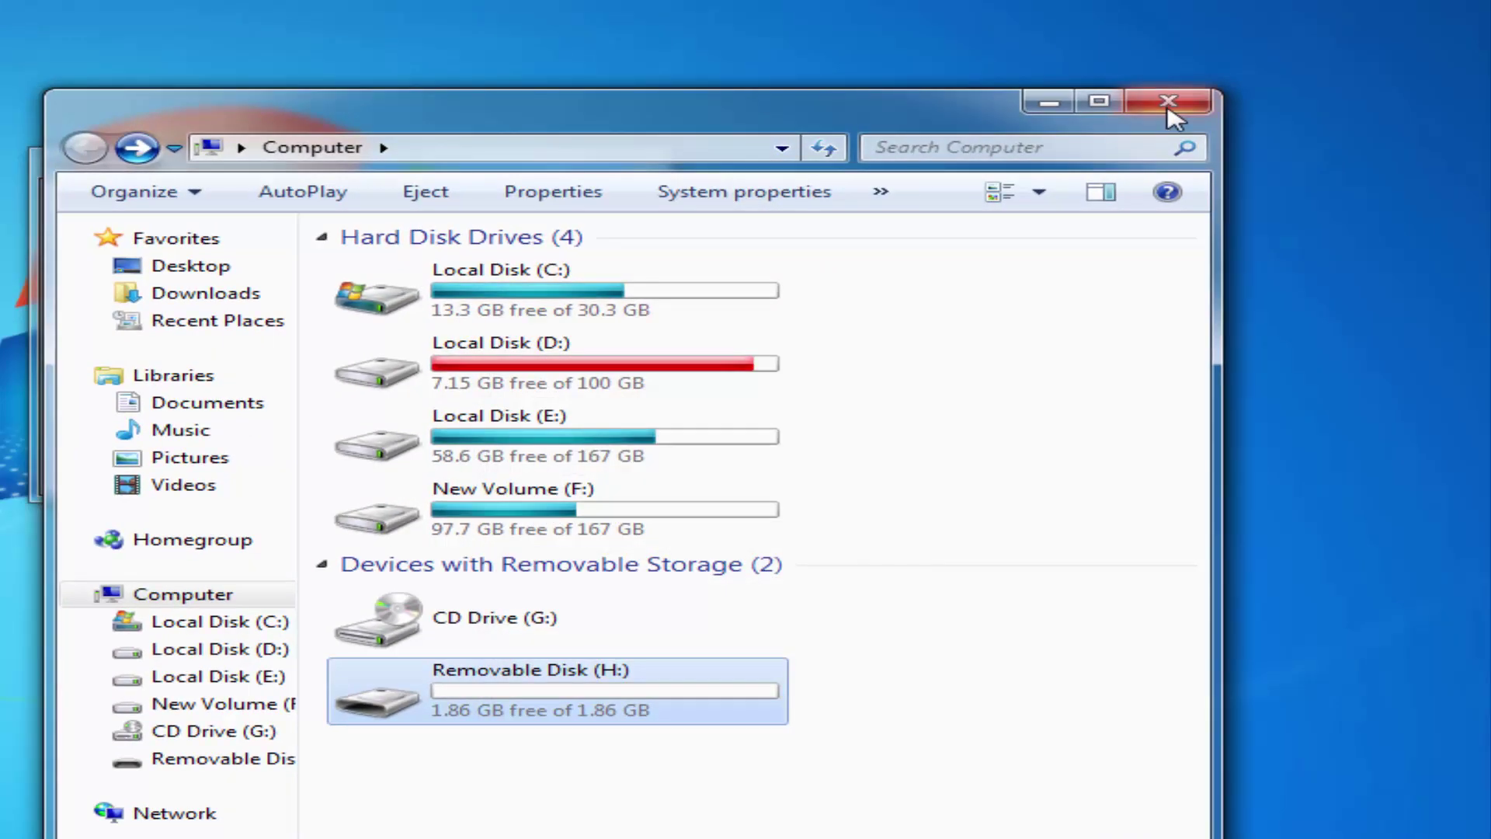
pyautogui.click(1172, 117)
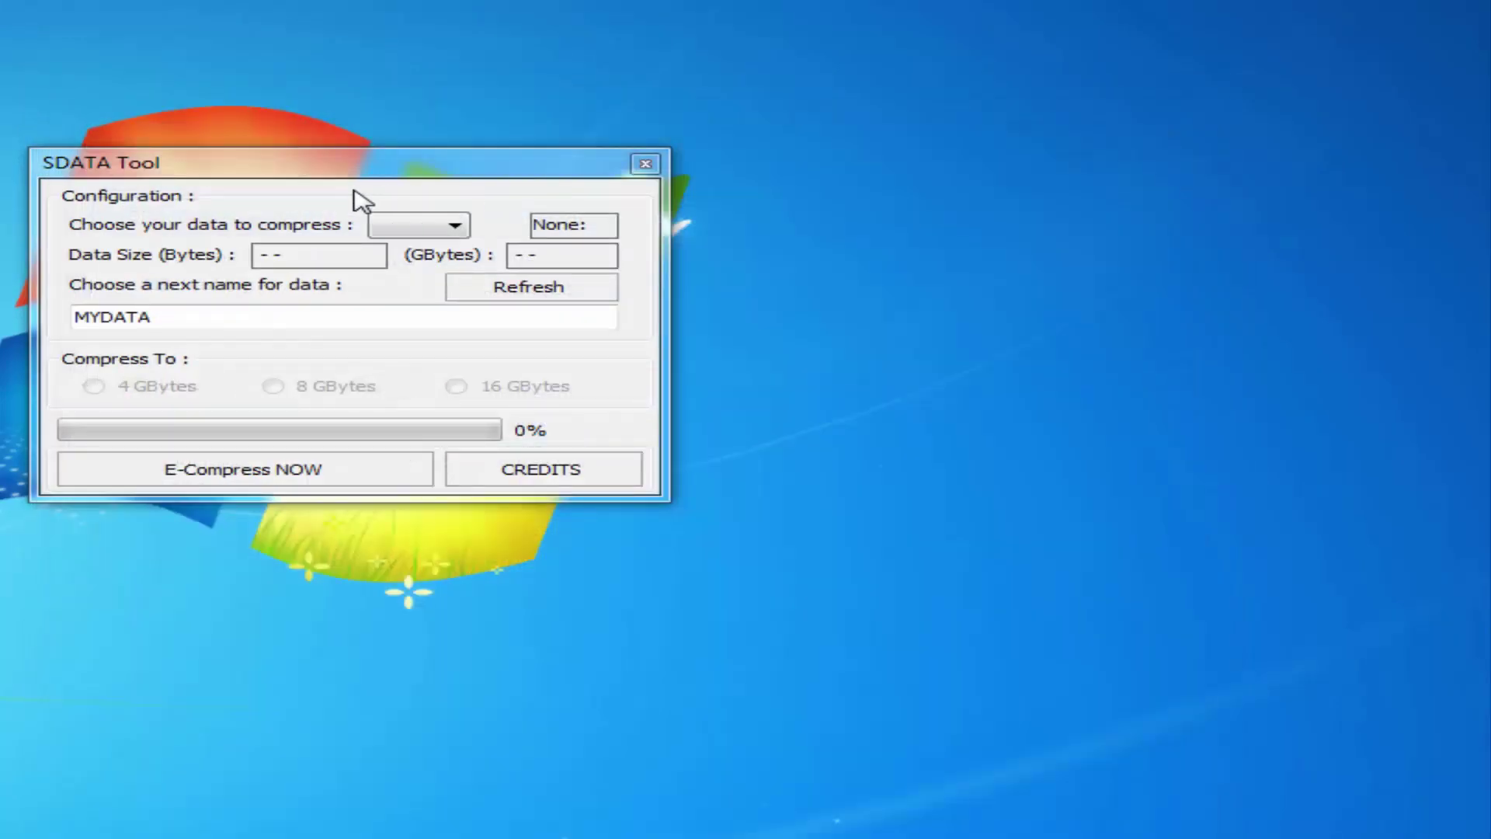
# - Close SDATA Tool and run it again as administrator
pyautogui.click(645, 164)
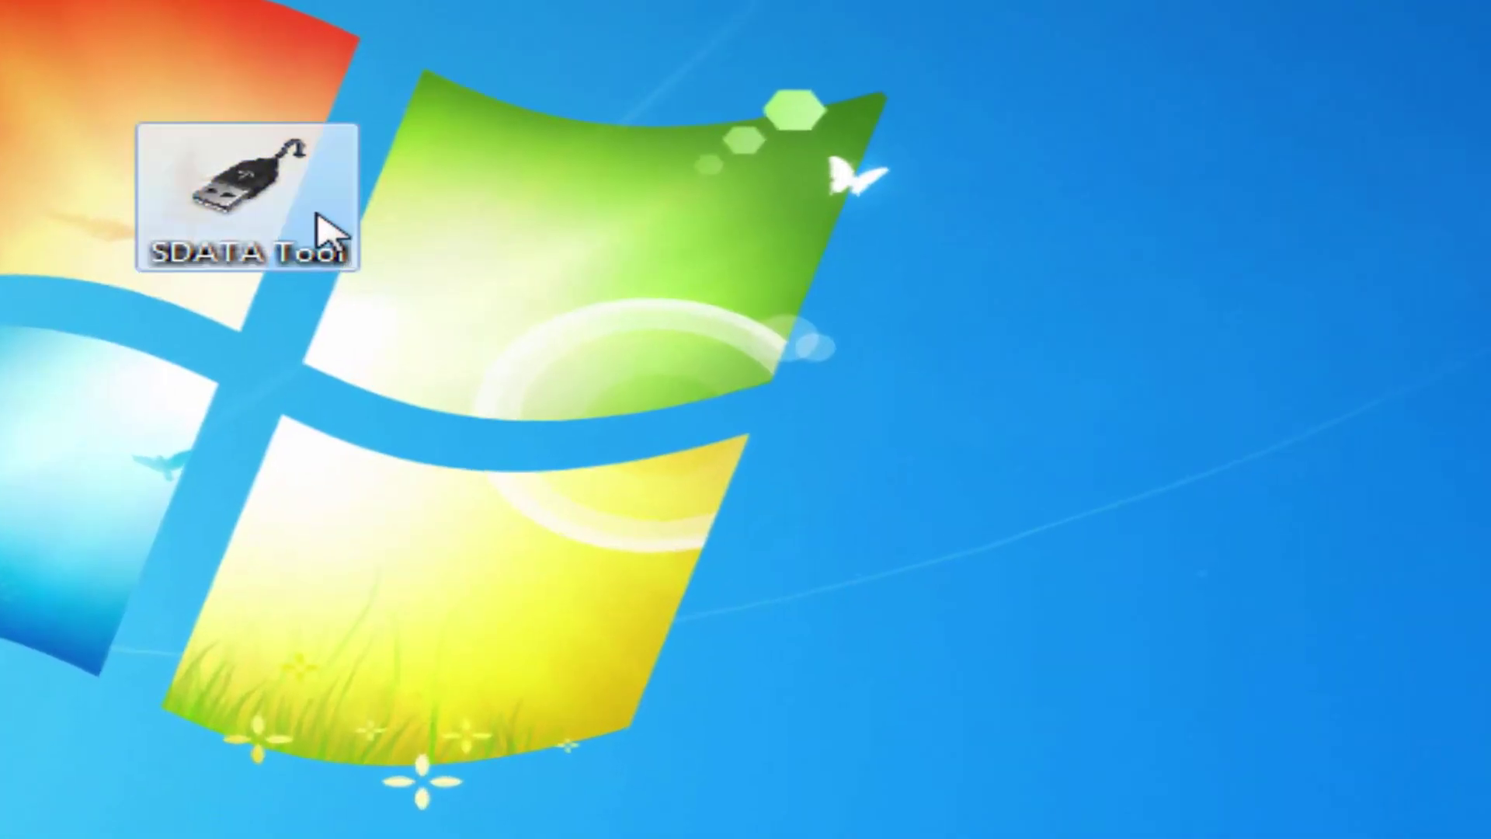
pyautogui.rightClick(322, 229)
pyautogui.click(351, 286)
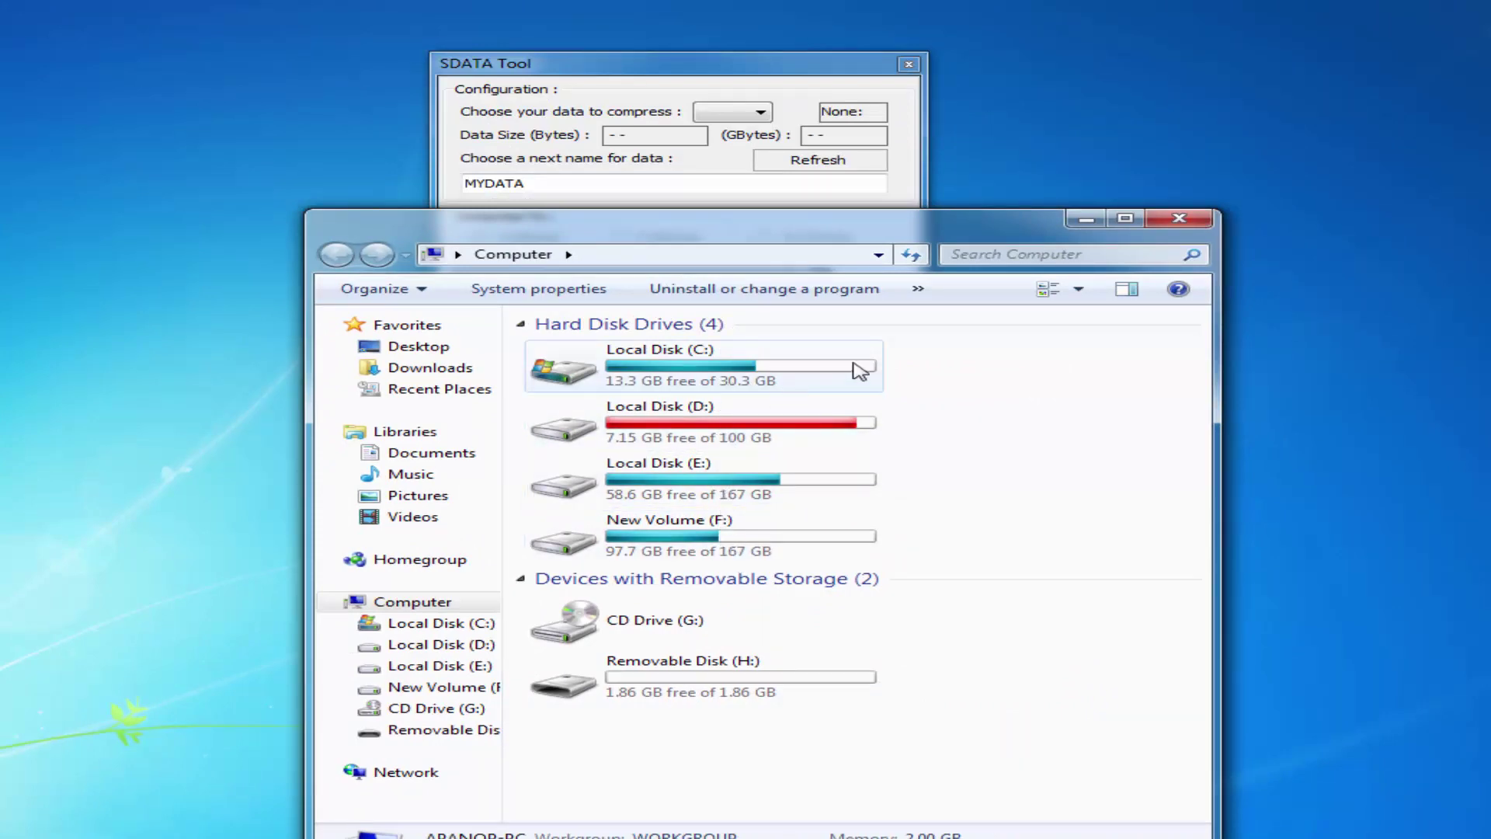
# - Choose drive H:\ as the data to compress and run the compression to 4 GBytes with the name MYDATA
pyautogui.click(1178, 219)
pyautogui.click(761, 112)
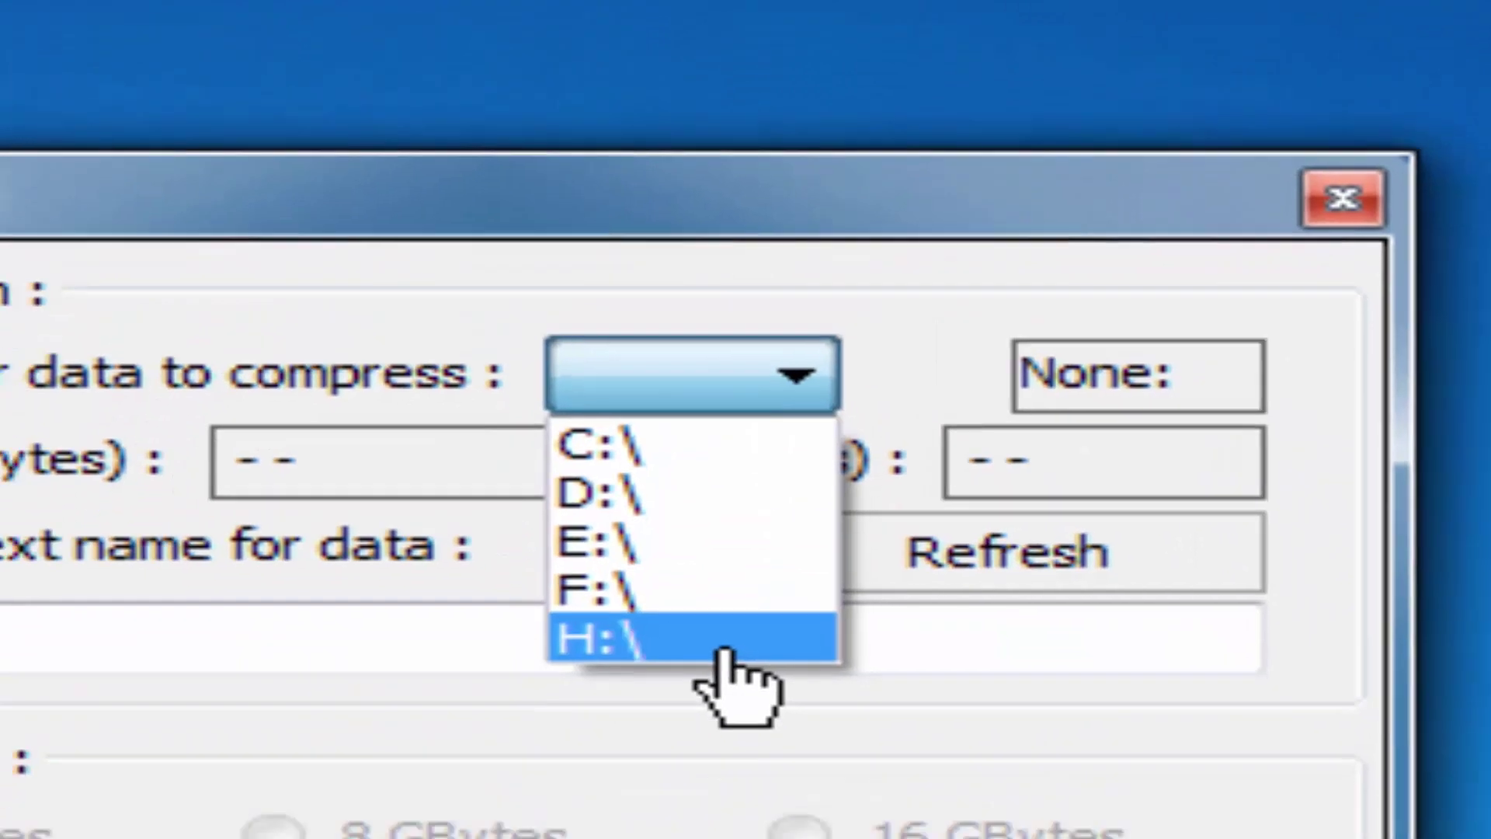
pyautogui.click(627, 561)
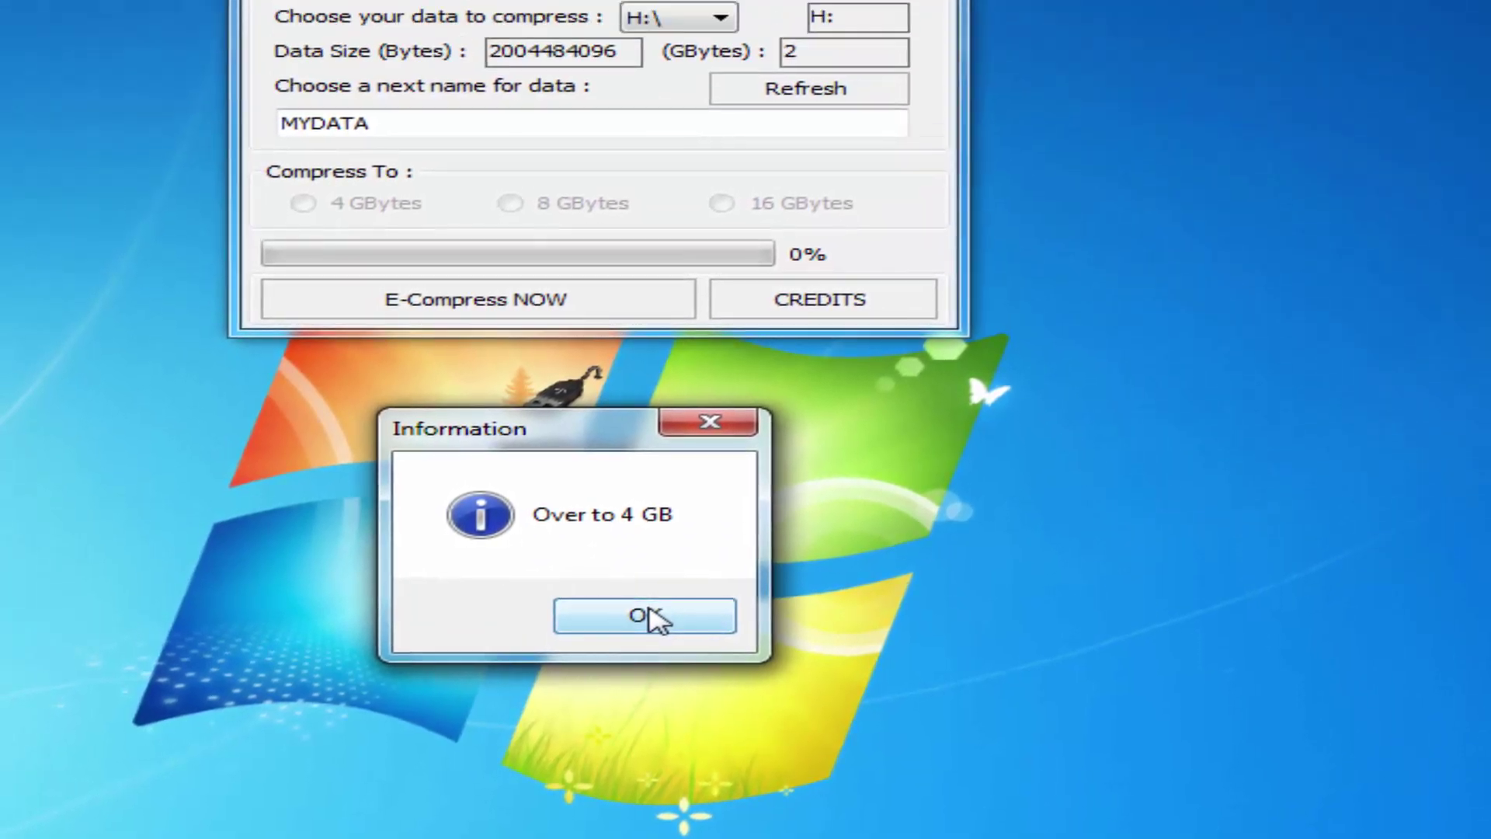
pyautogui.click(632, 371)
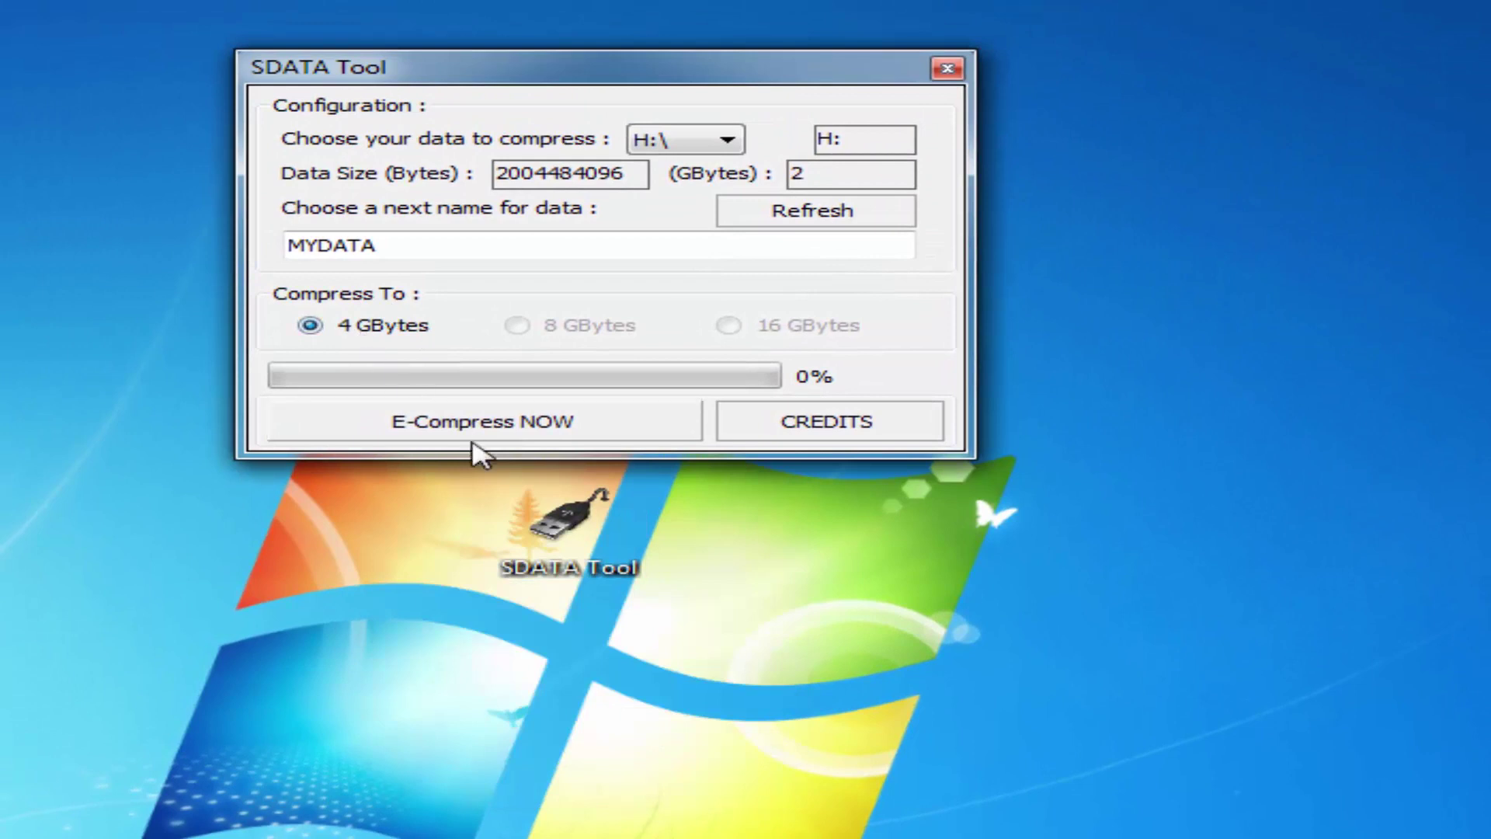
pyautogui.click(567, 437)
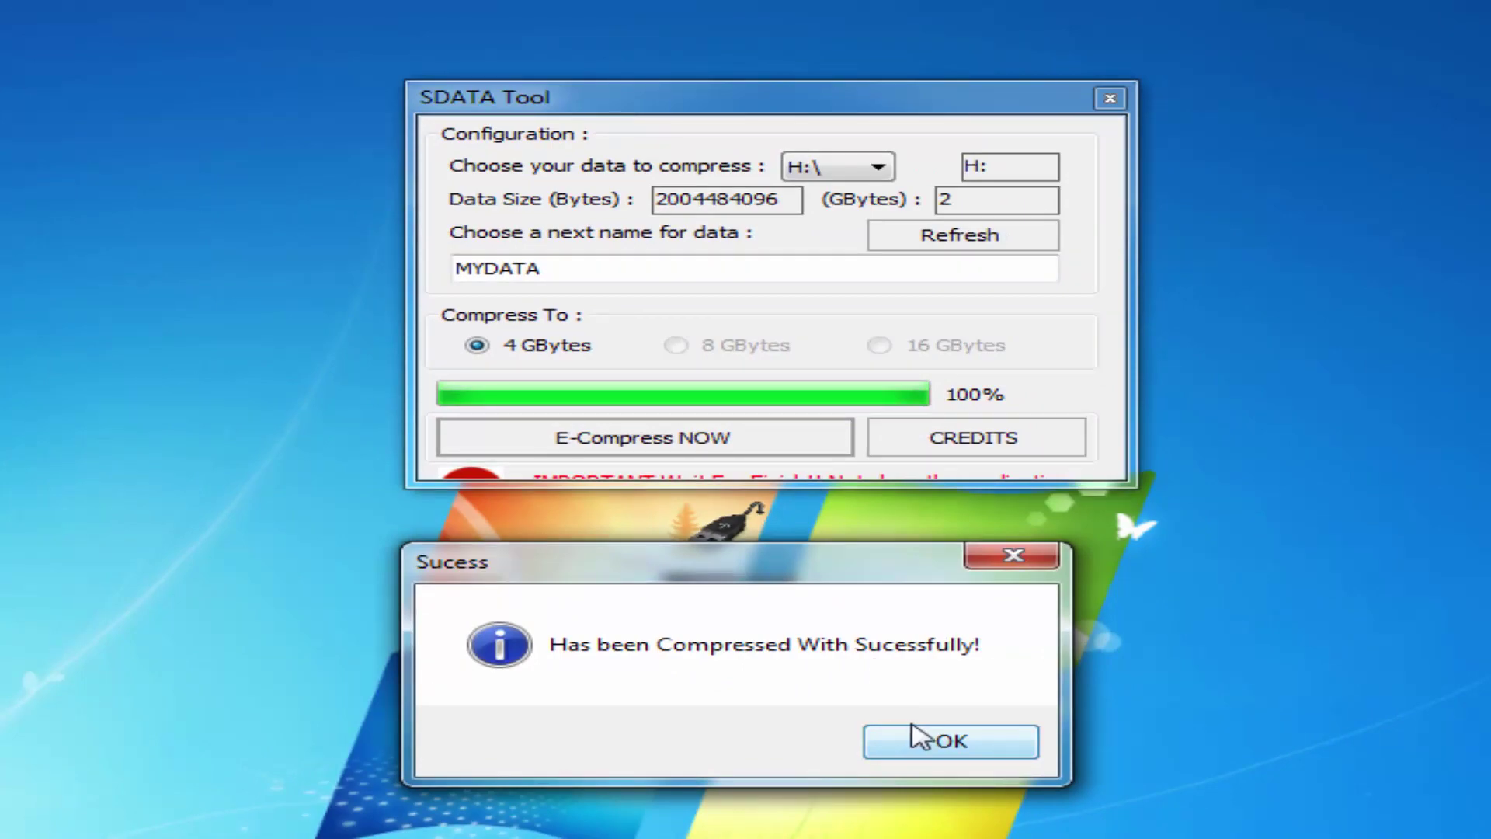
pyautogui.click(921, 738)
# - Open Computer and check the capacity of Removable Disk (H:)
pyautogui.press('super+e')
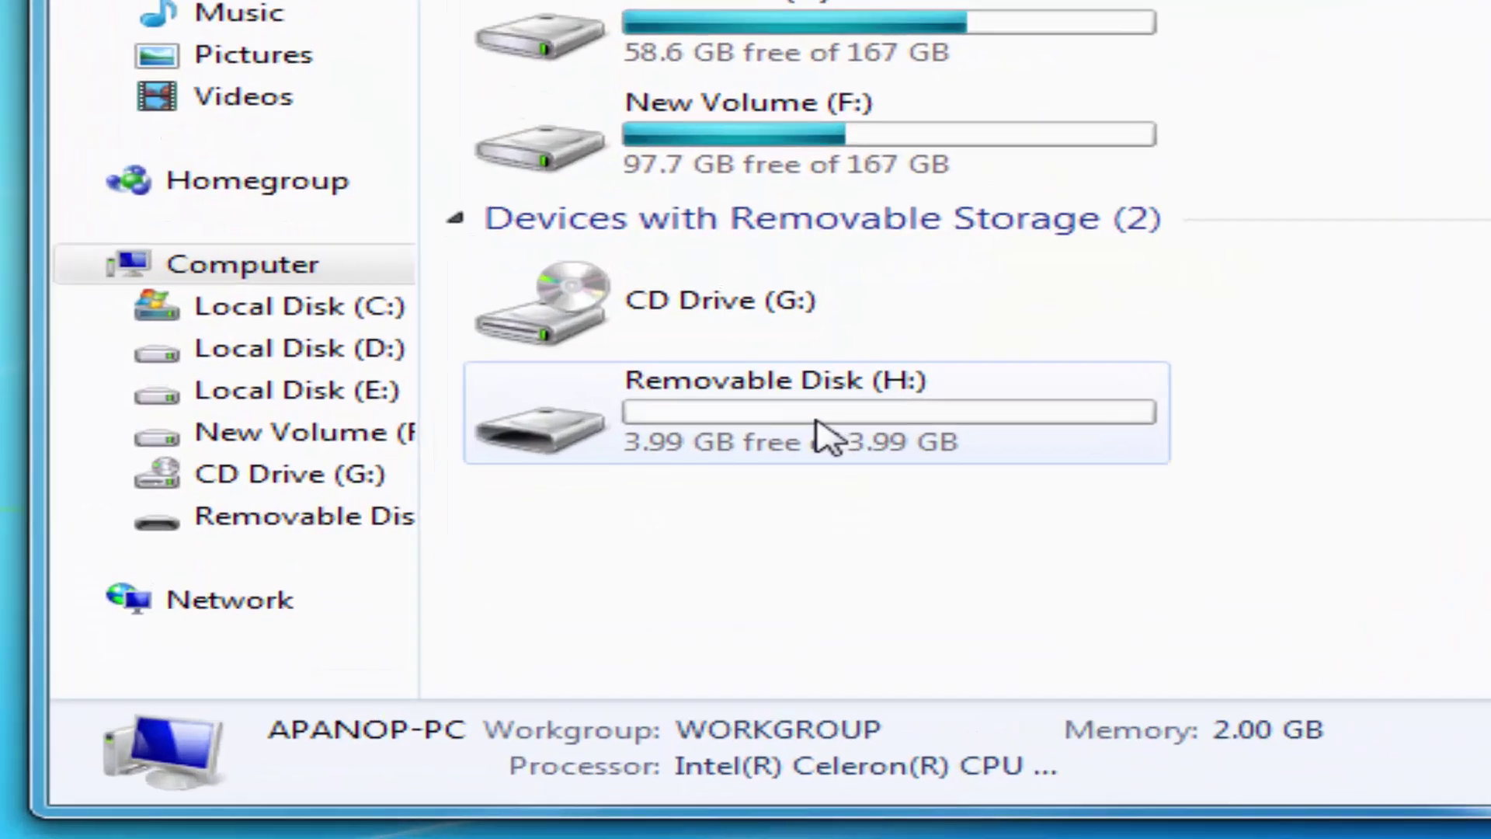
pyautogui.click(823, 435)
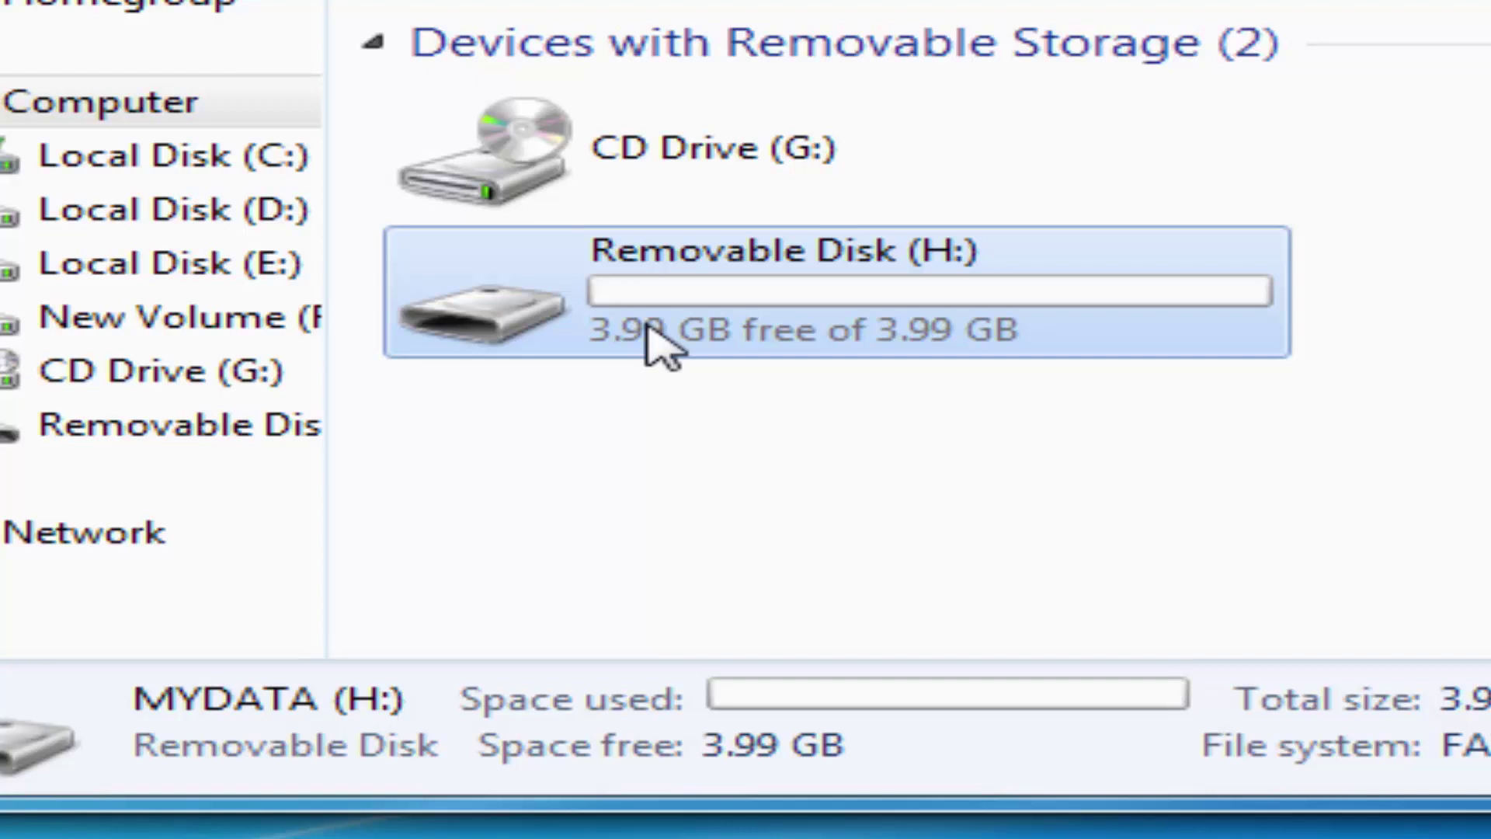
# - Check the capacity of Removable Disk (H:) in its properties, and close the open windows and SDATA Tool
pyautogui.rightClick(650, 342)
pyautogui.press('Escape')
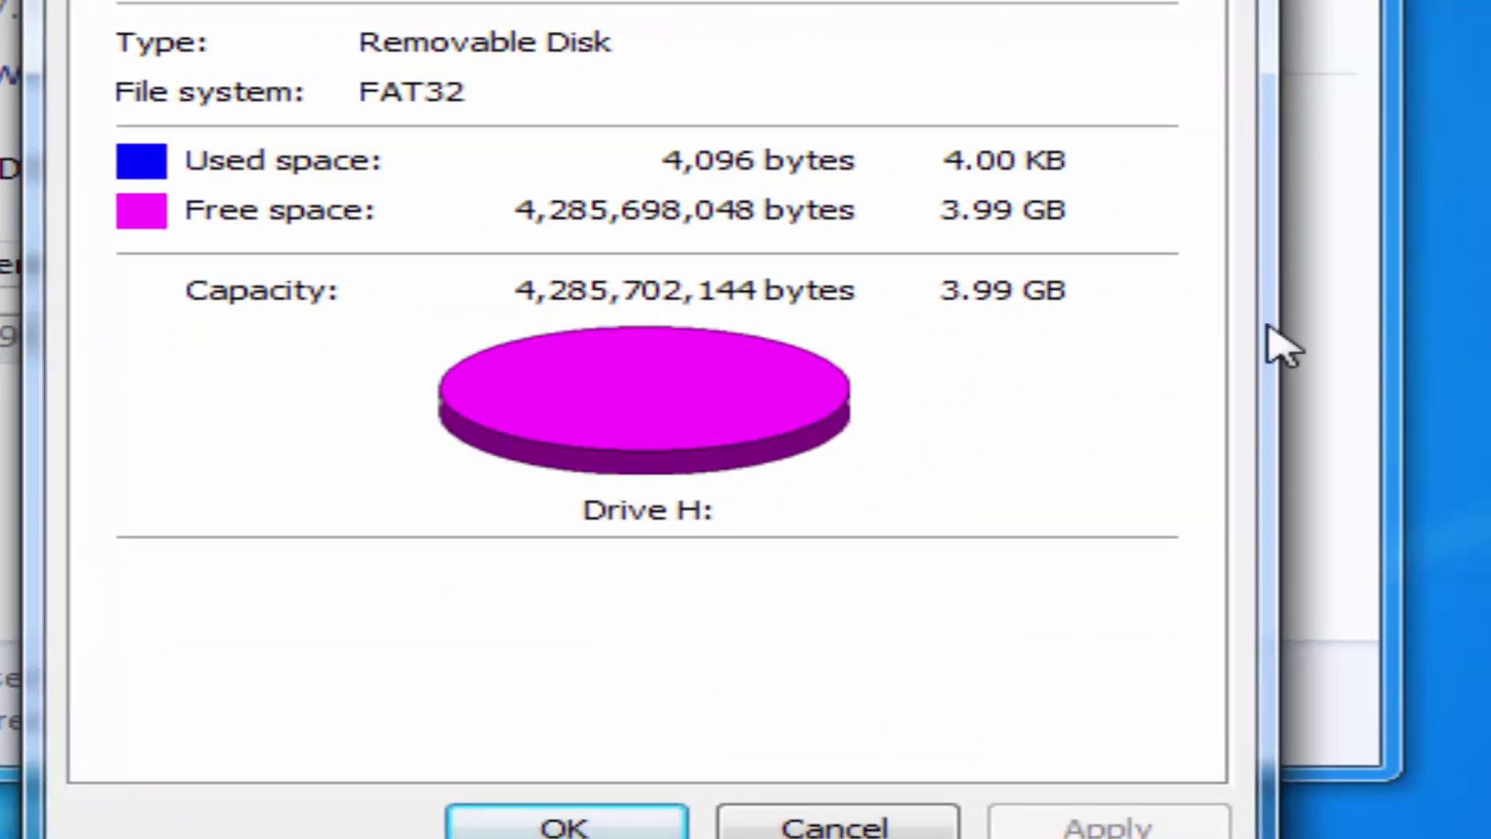
pyautogui.press('Return')
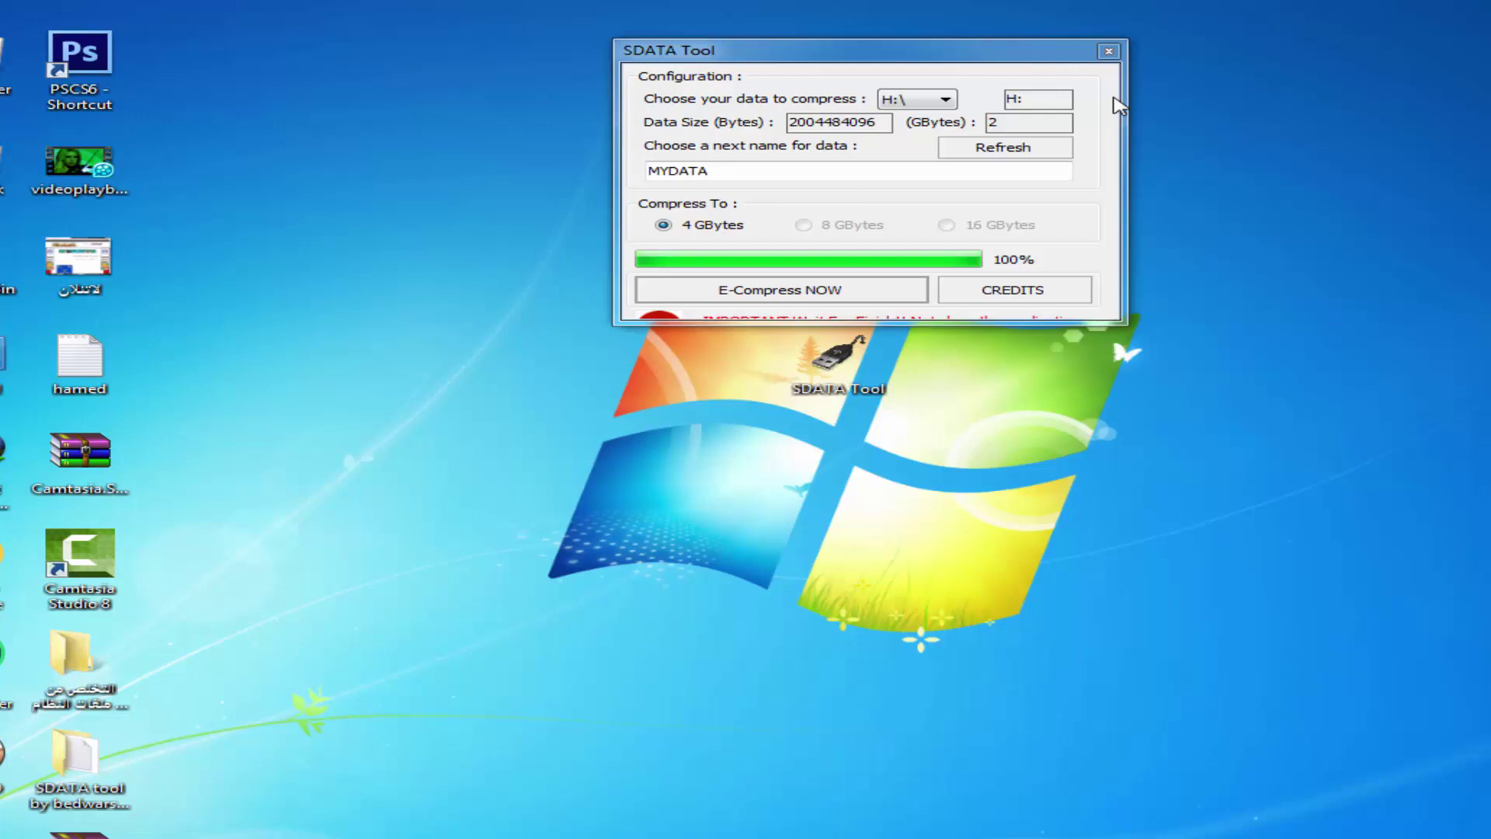
pyautogui.click(1109, 52)
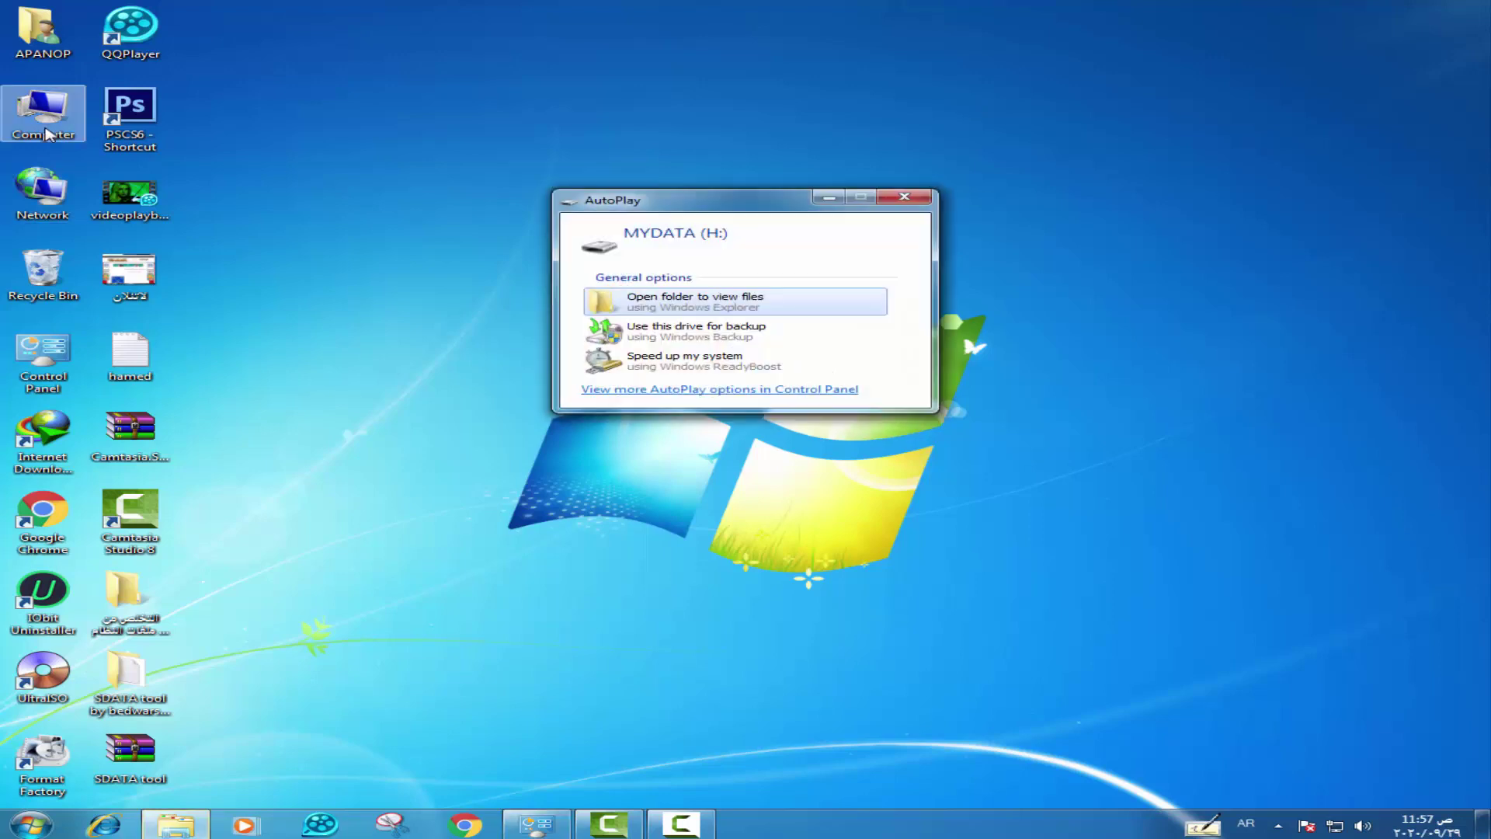
# - Dismiss AutoPlay and check the capacity of MYDATA (H:) in the Computer window, closing the window when done
pyautogui.click(904, 198)
pyautogui.doubleClick(43, 113)
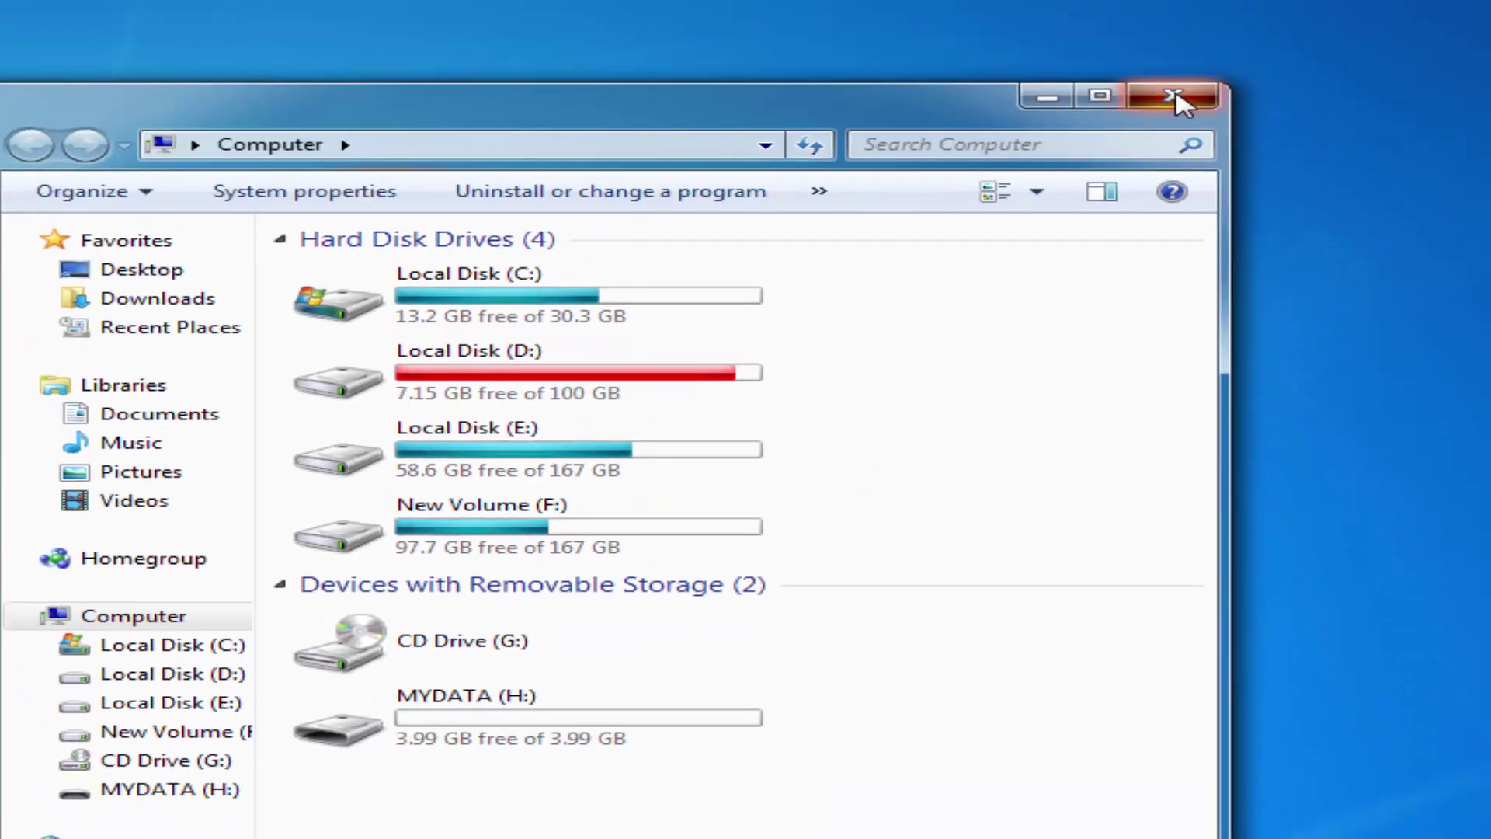
pyautogui.click(1174, 98)
# - Run SDATA Tool as administrator and compress drive H:\ to 8 GBytes, keeping the name MYDATA
pyautogui.rightClick(480, 263)
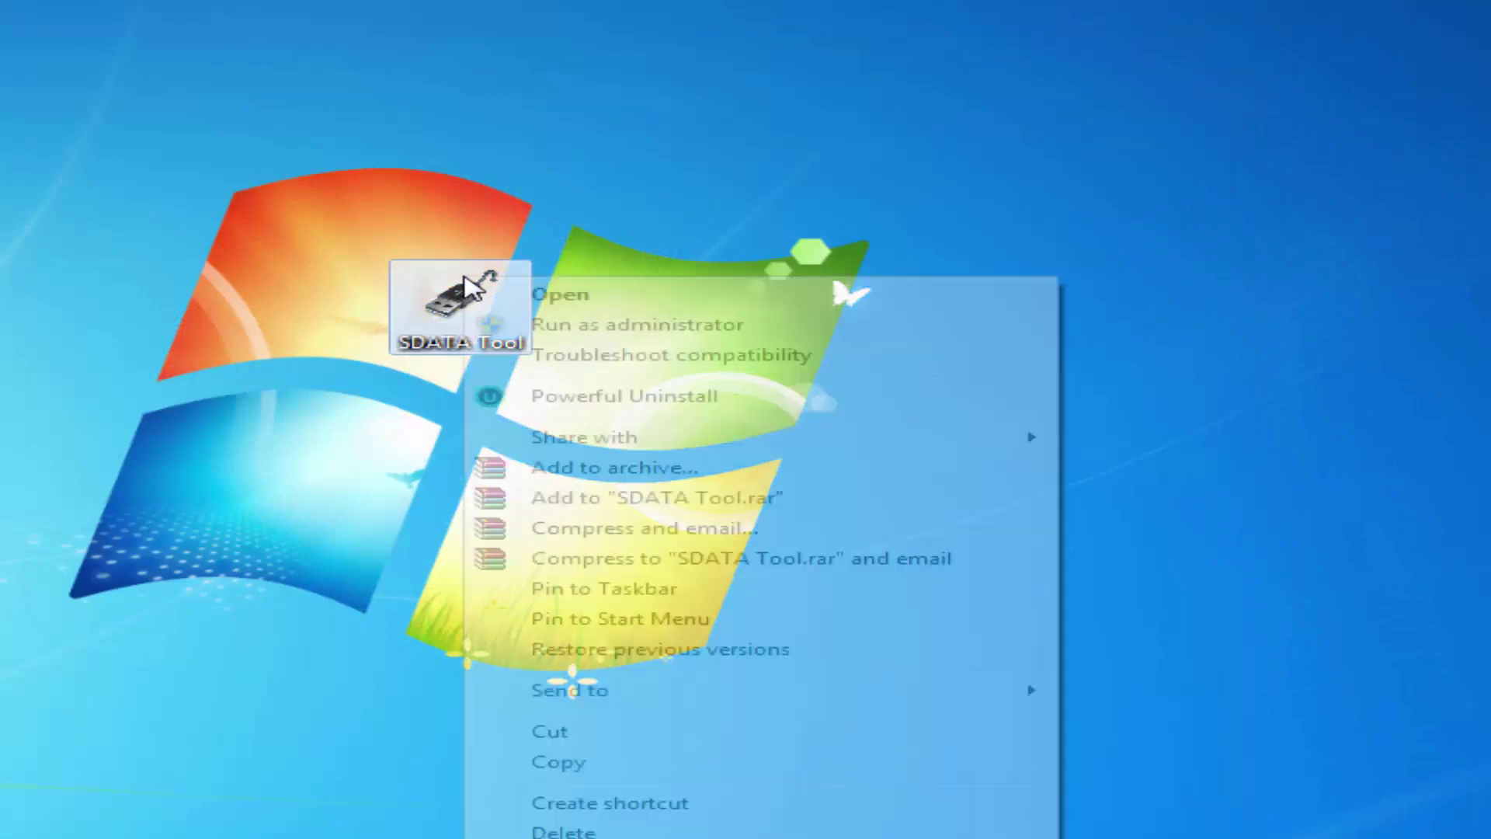
pyautogui.click(544, 325)
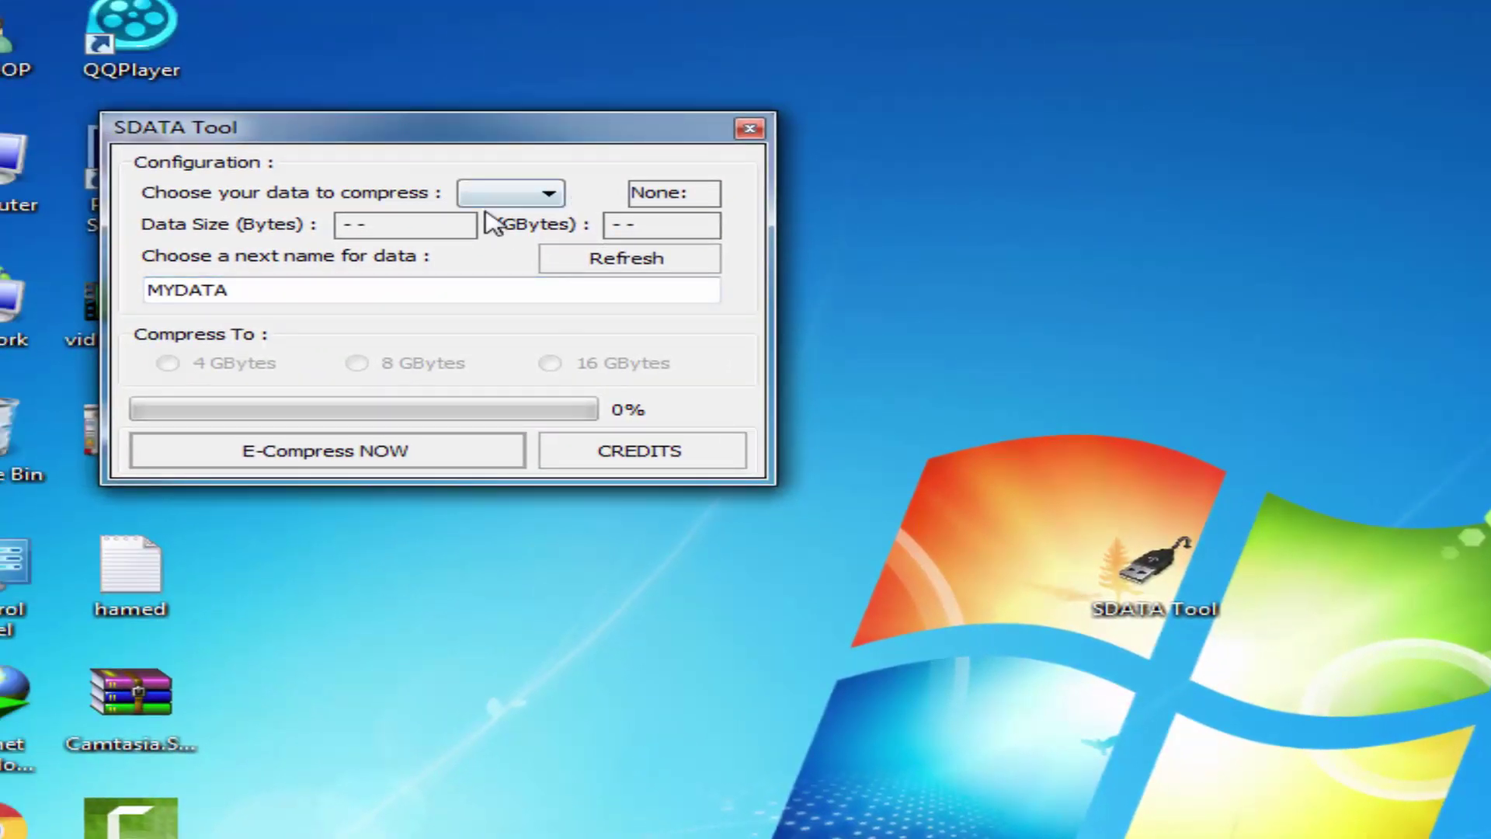
pyautogui.click(491, 196)
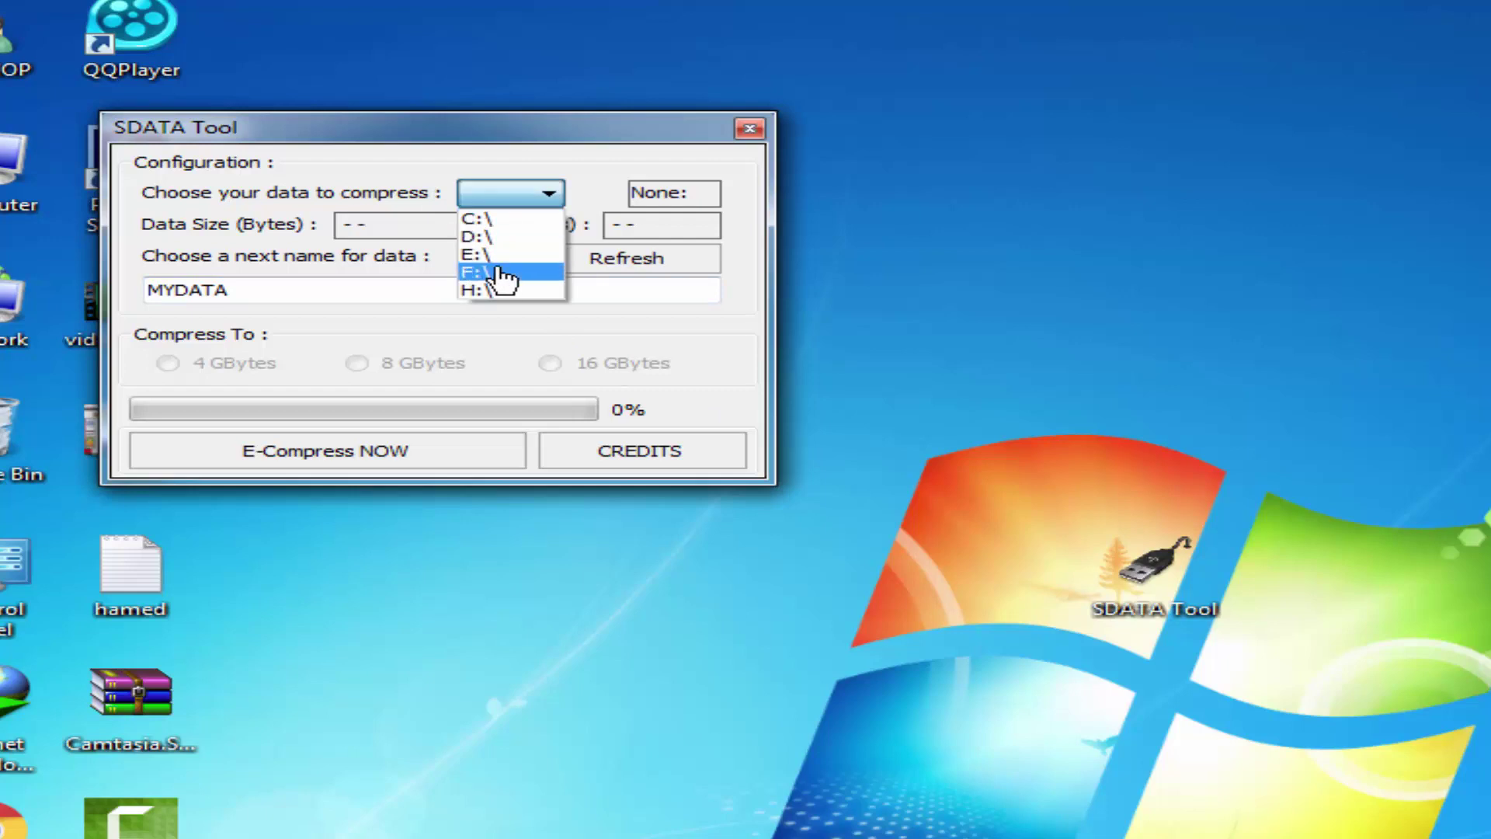
pyautogui.click(513, 292)
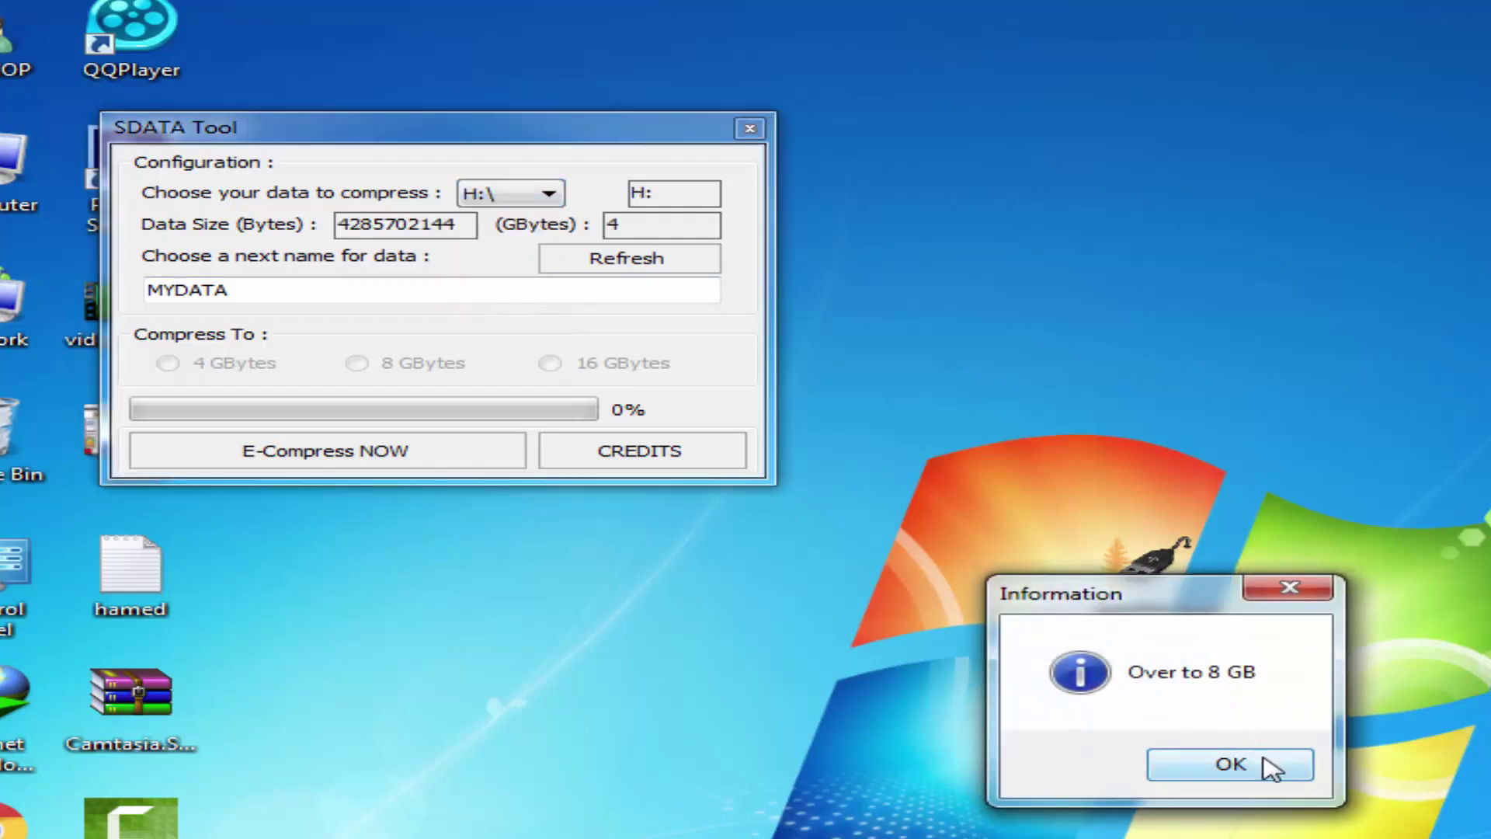
pyautogui.click(1252, 757)
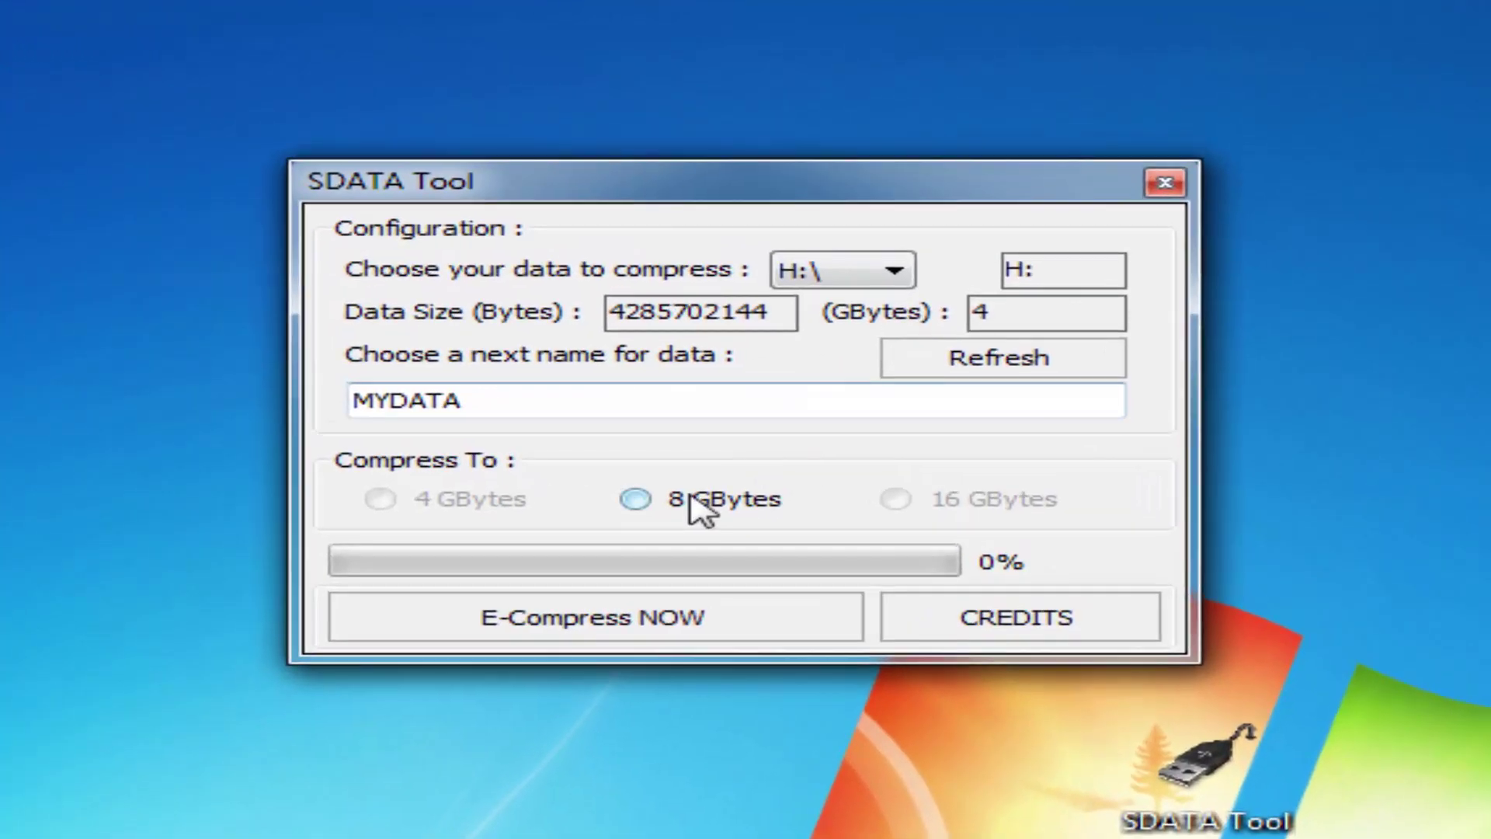
pyautogui.click(713, 463)
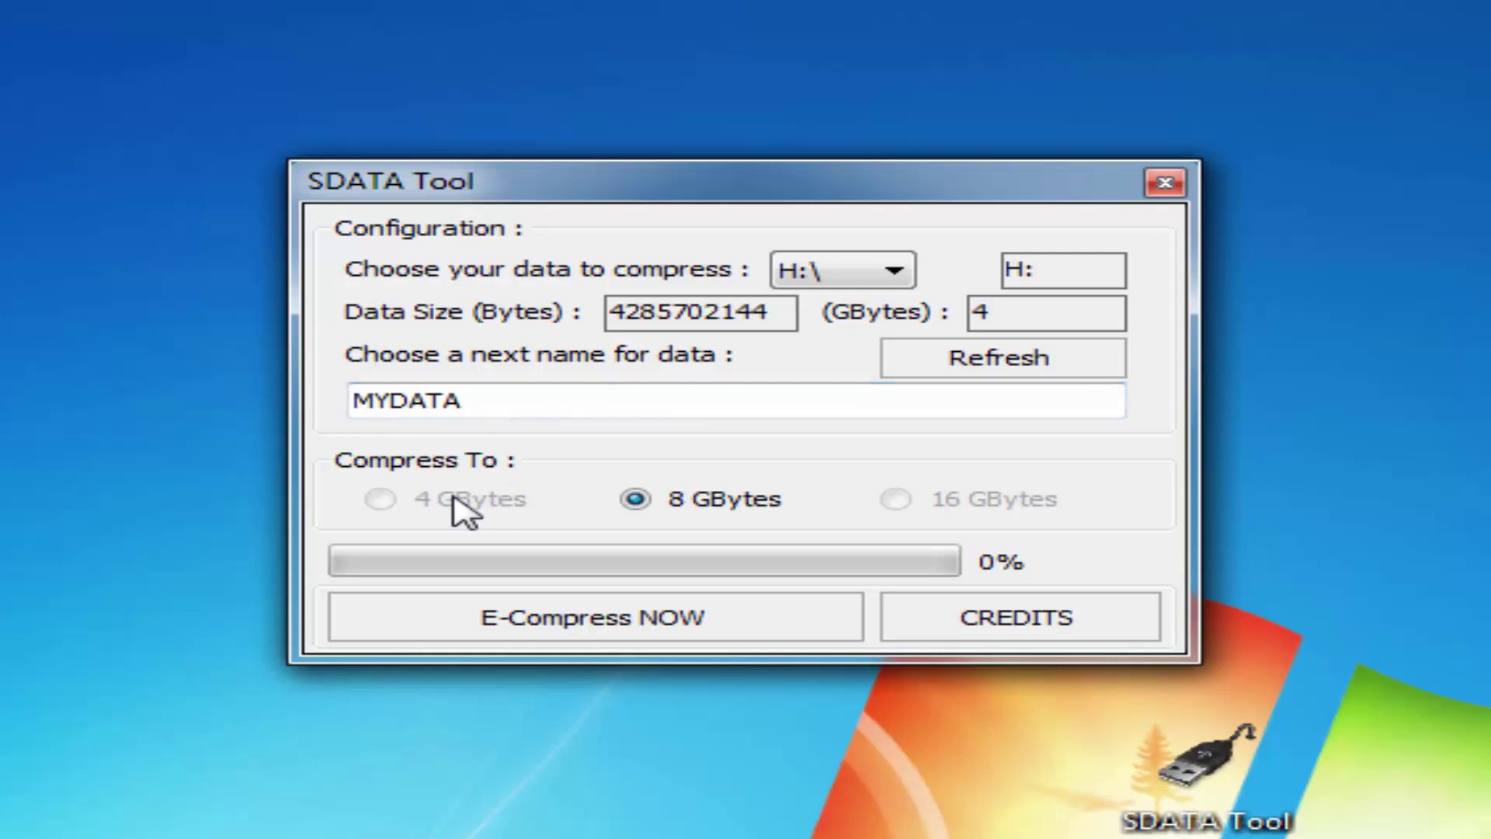
pyautogui.moveTo(517, 410); pyautogui.dragTo(263, 415)
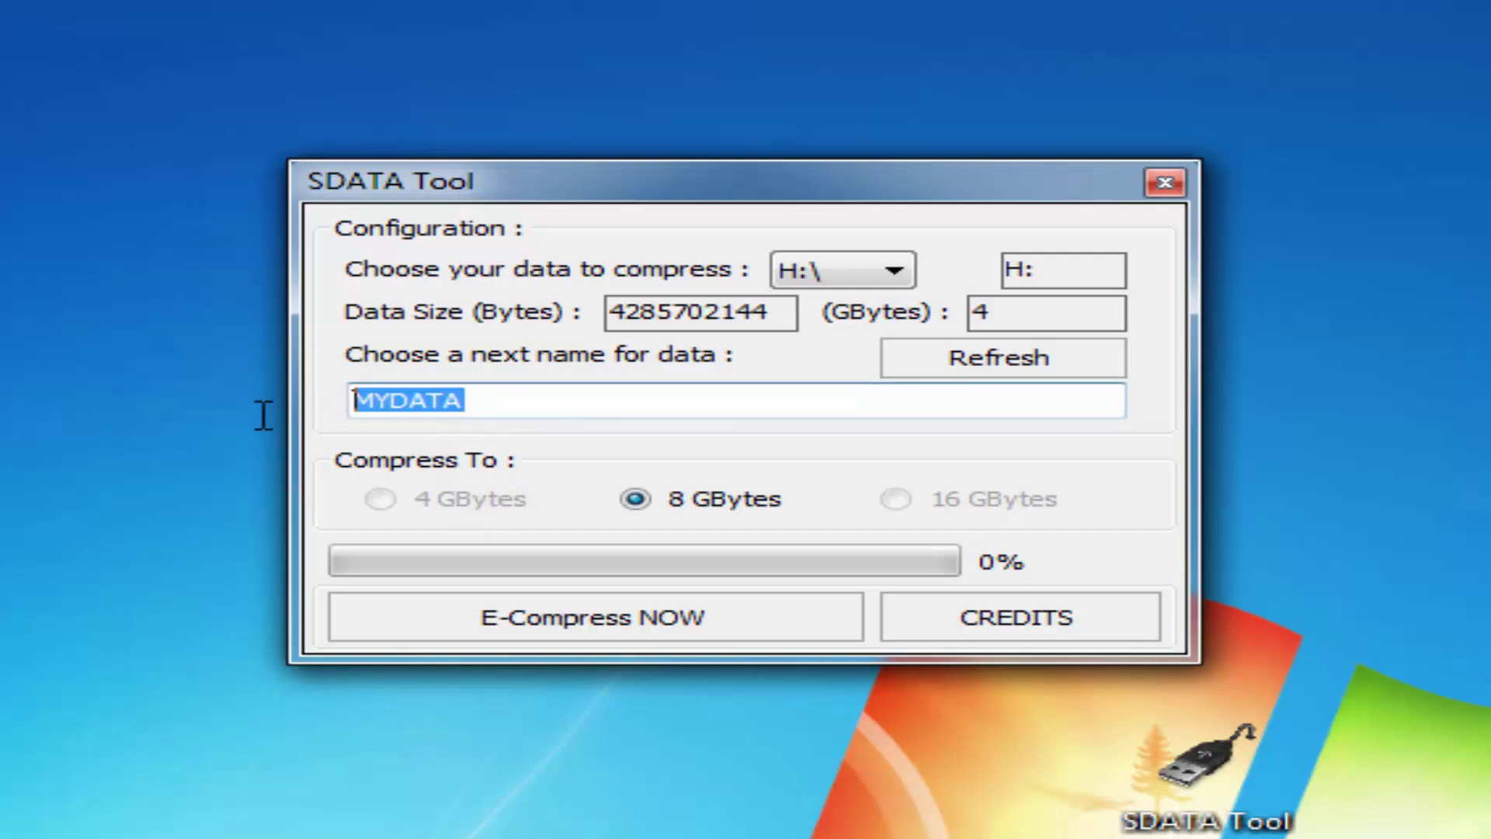
pyautogui.click(484, 411)
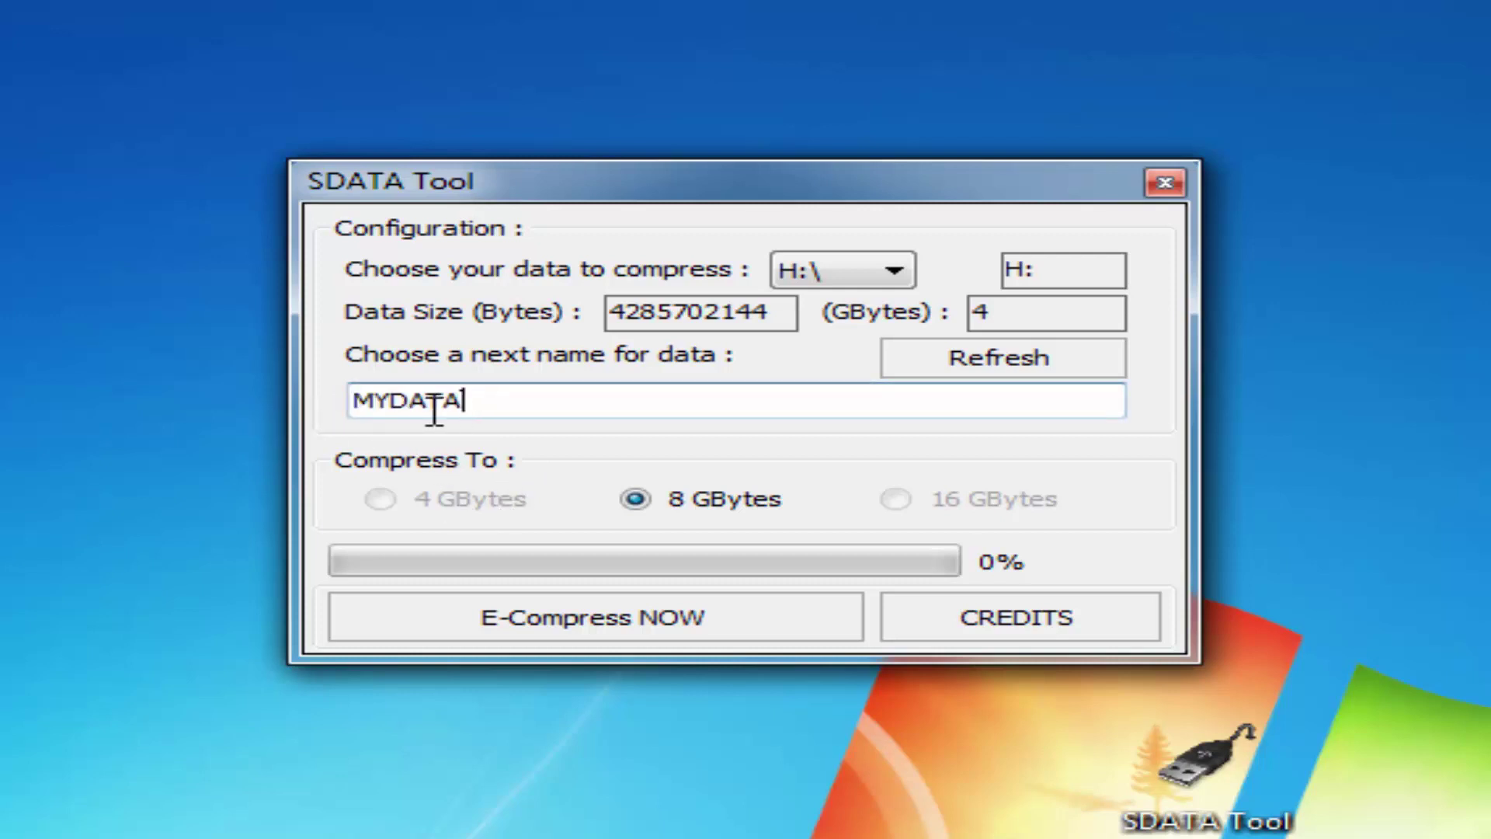
pyautogui.click(652, 631)
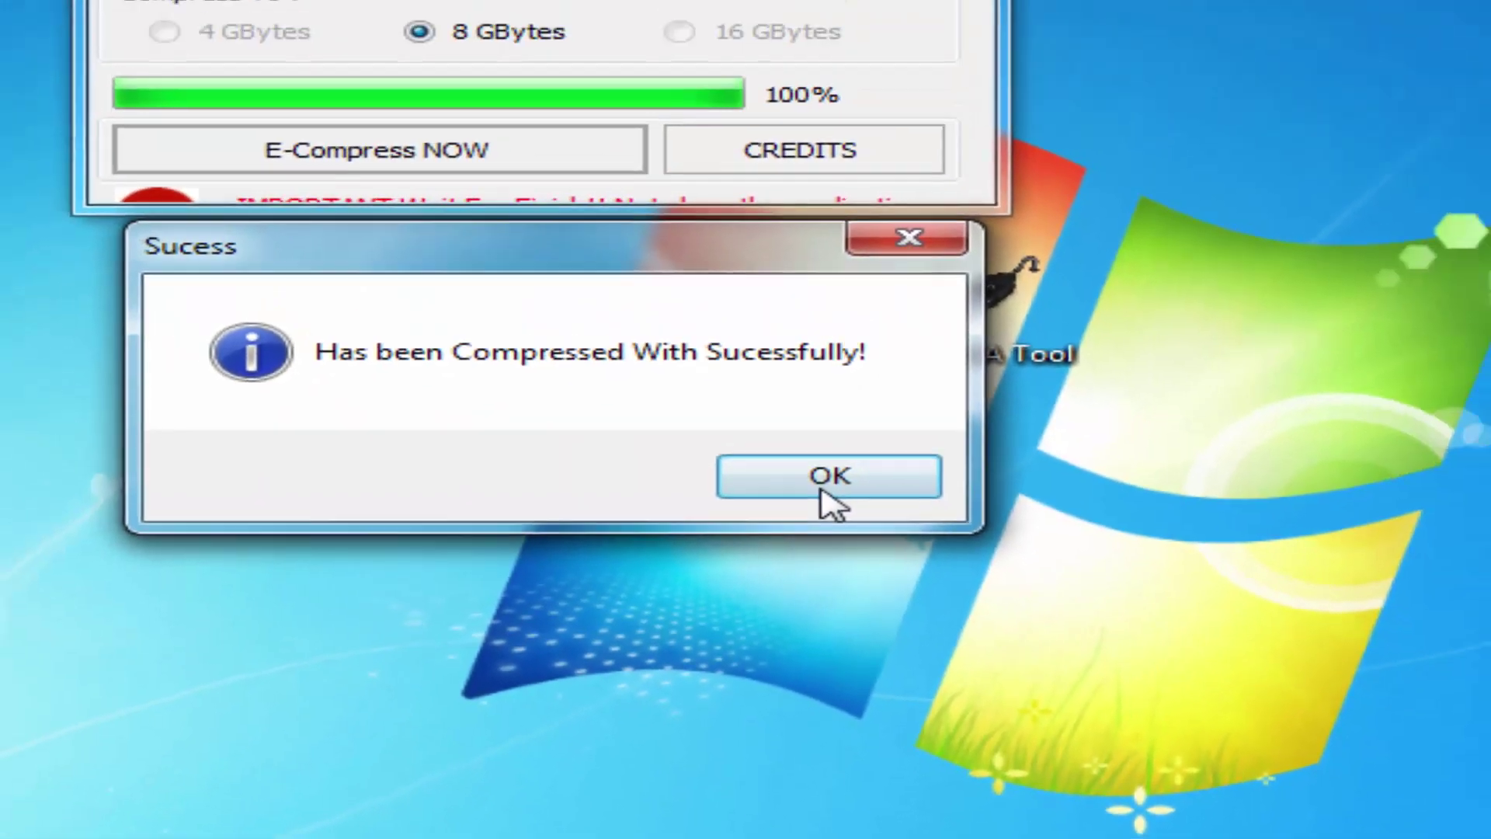
pyautogui.click(823, 487)
# - Open Computer and check the capacity of Removable Disk (H:) in its properties, closing both windows when done
pyautogui.press('super+e')
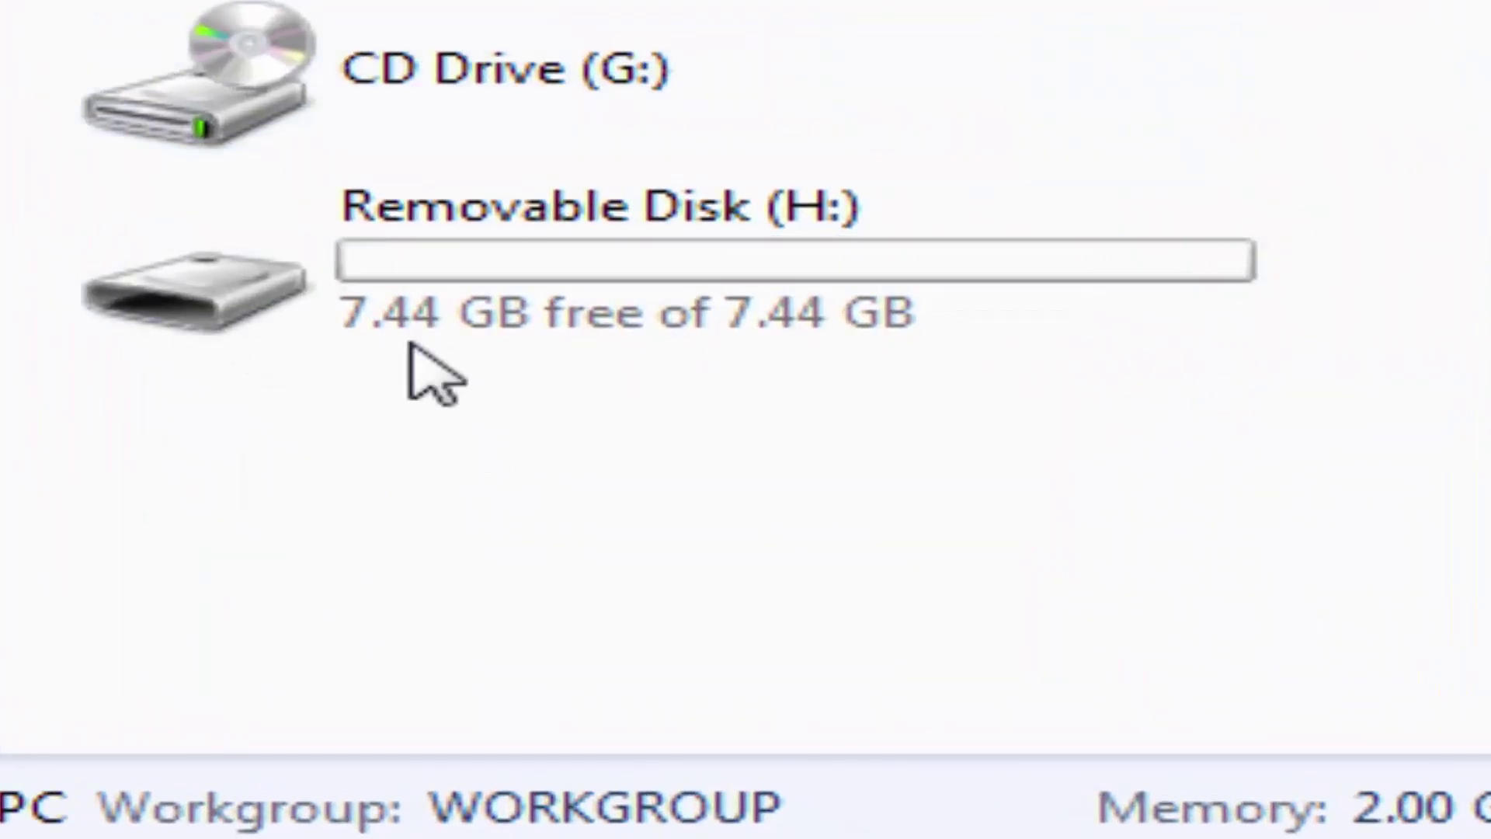
pyautogui.click(692, 688)
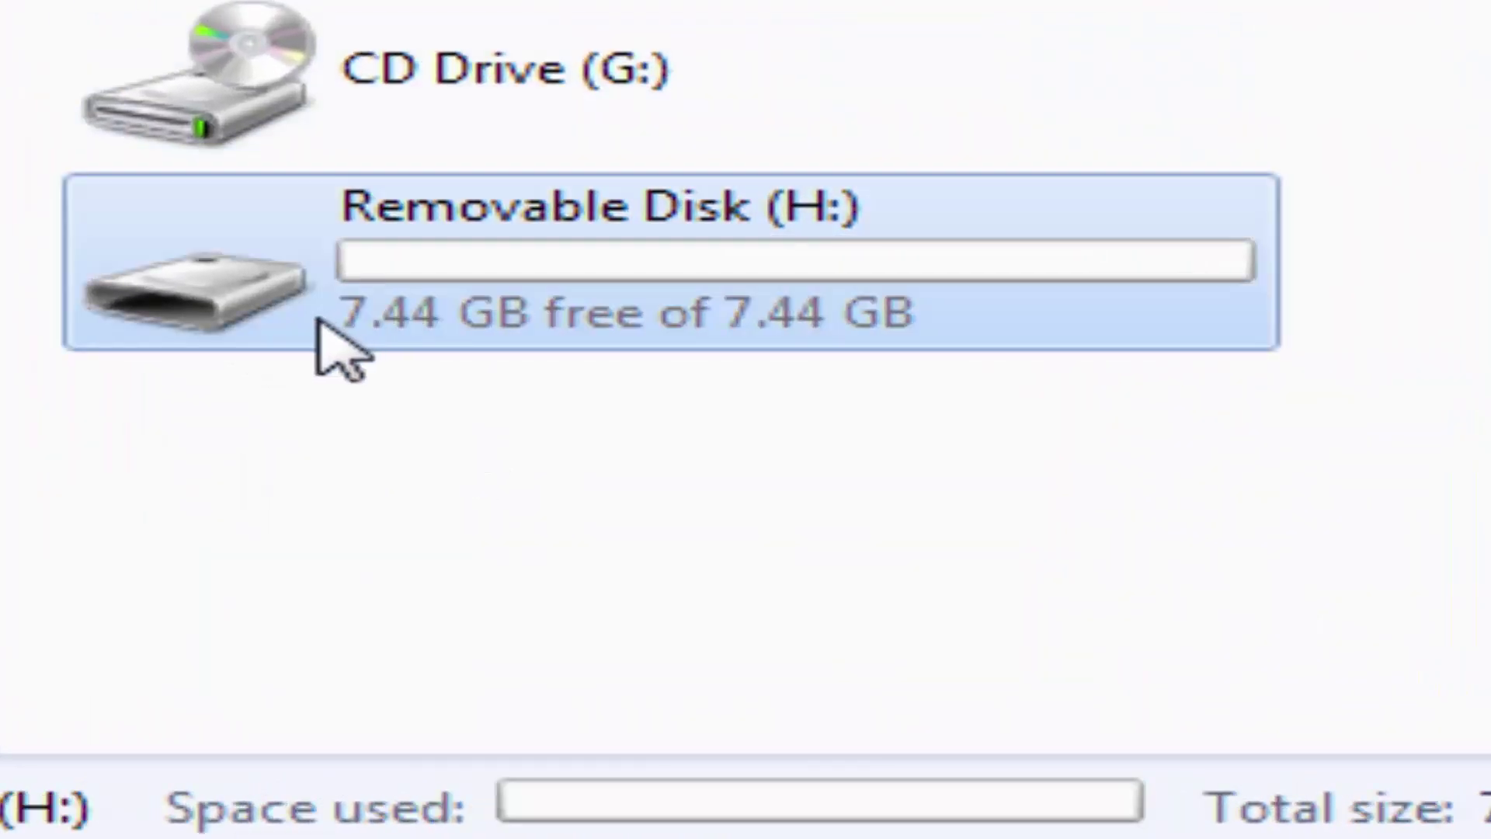
pyautogui.rightClick(422, 283)
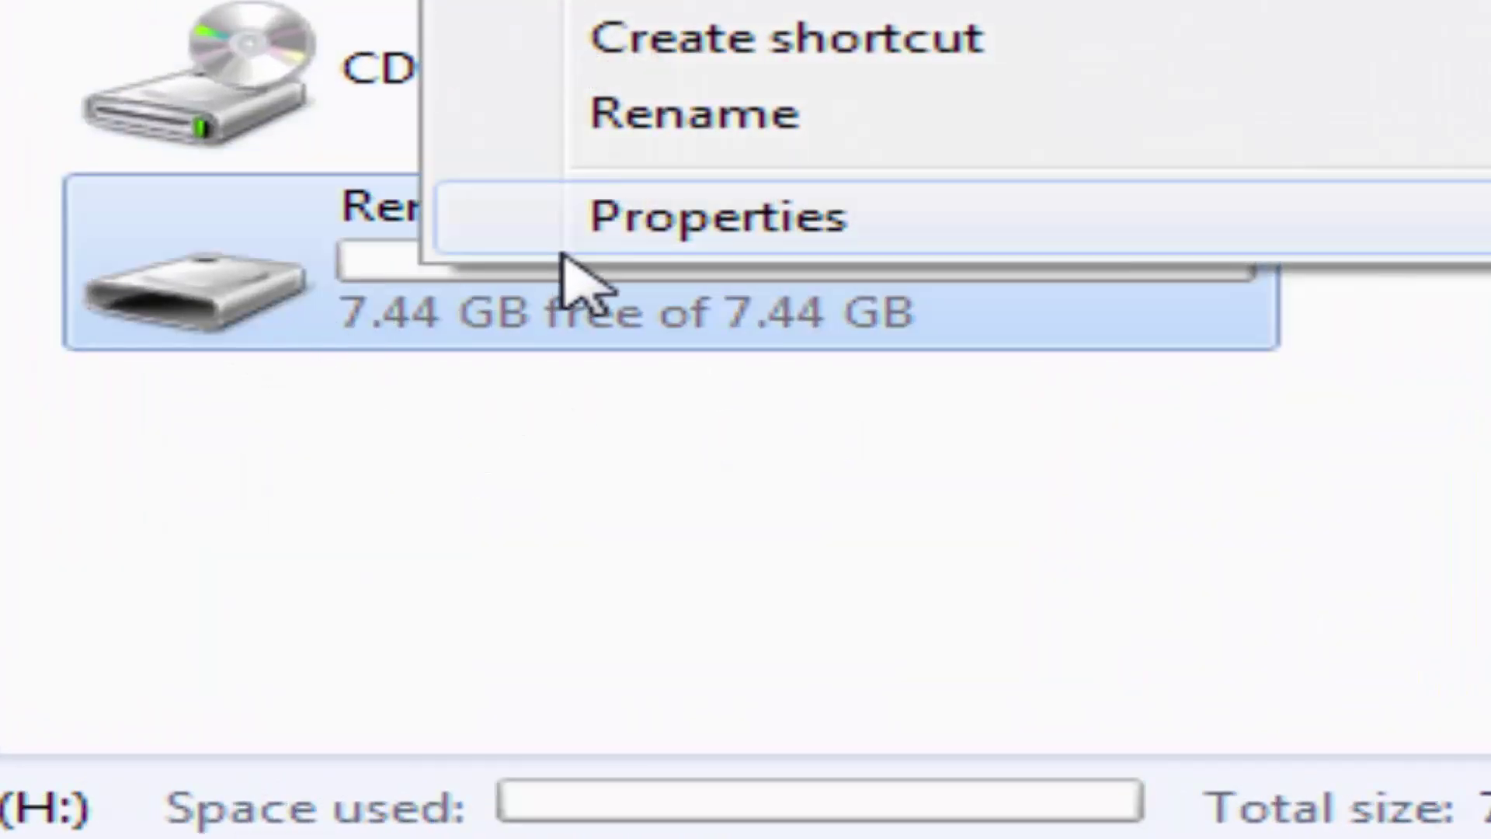
pyautogui.press('Escape')
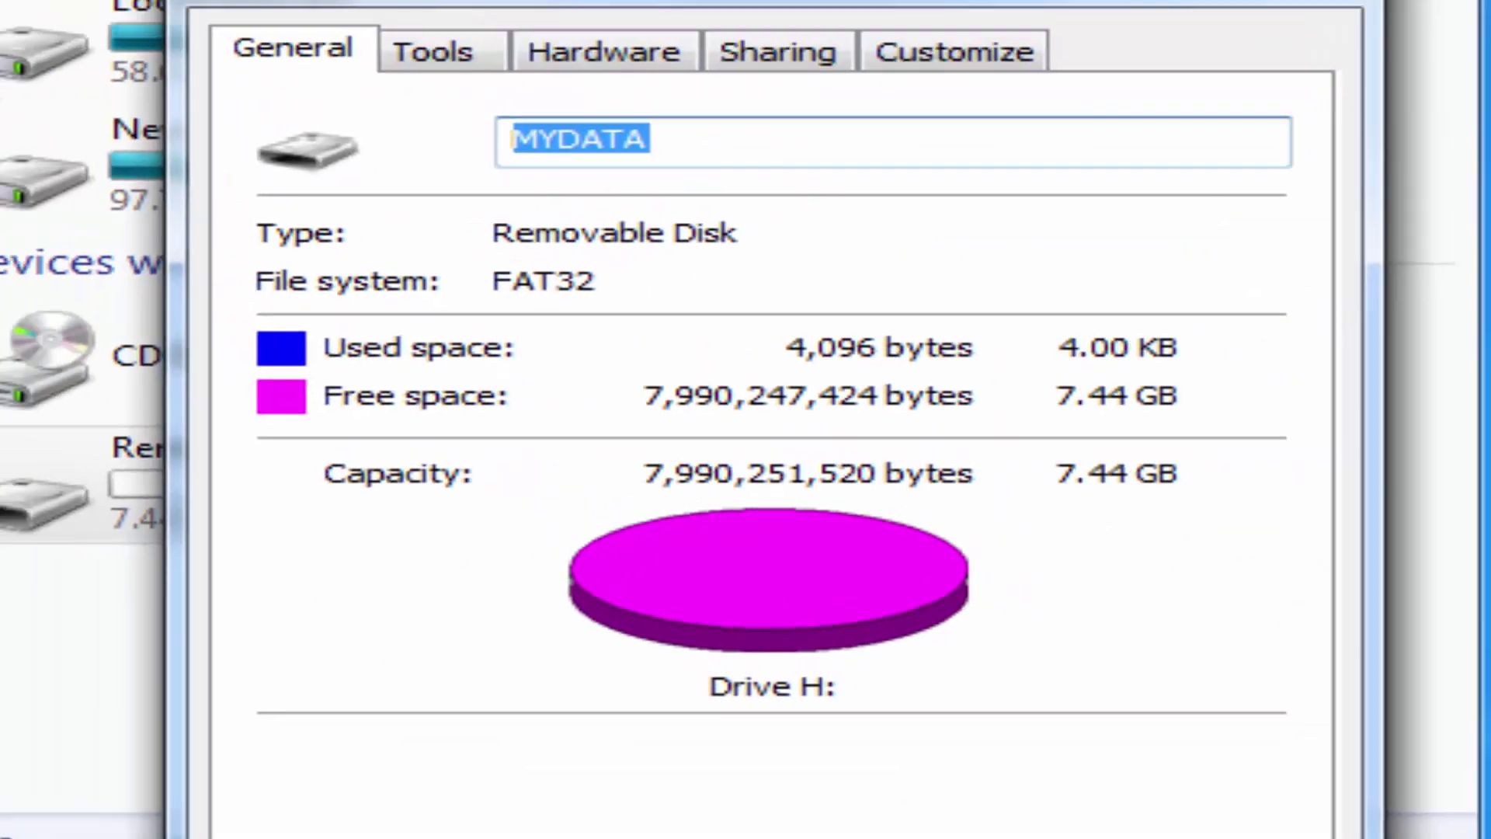
pyautogui.click(1291, 0)
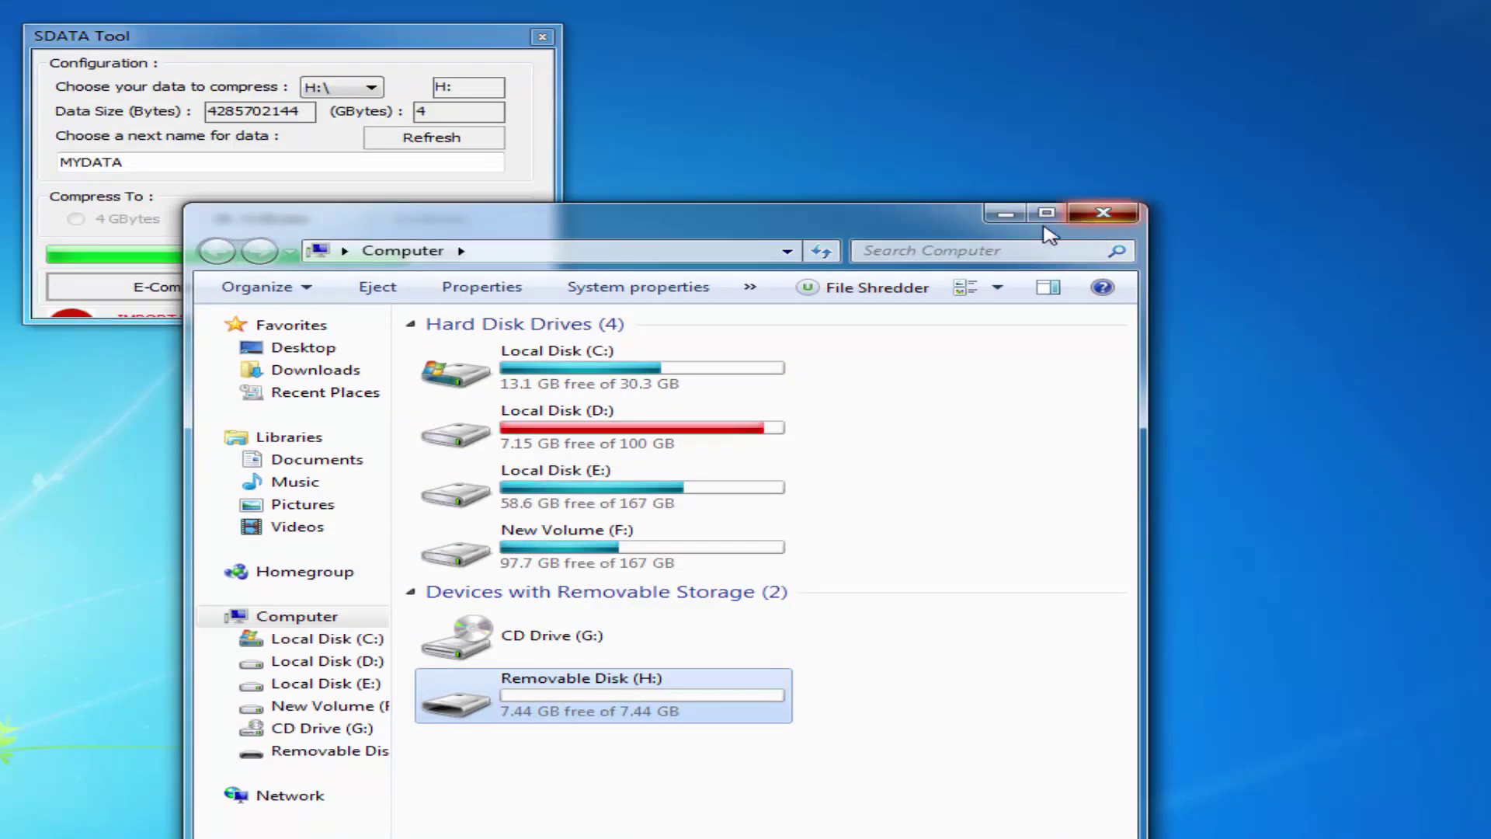
pyautogui.click(1103, 212)
# - Close SDATA Tool and the AutoPlay window, and run SDATA Tool again as administrator
pyautogui.click(542, 36)
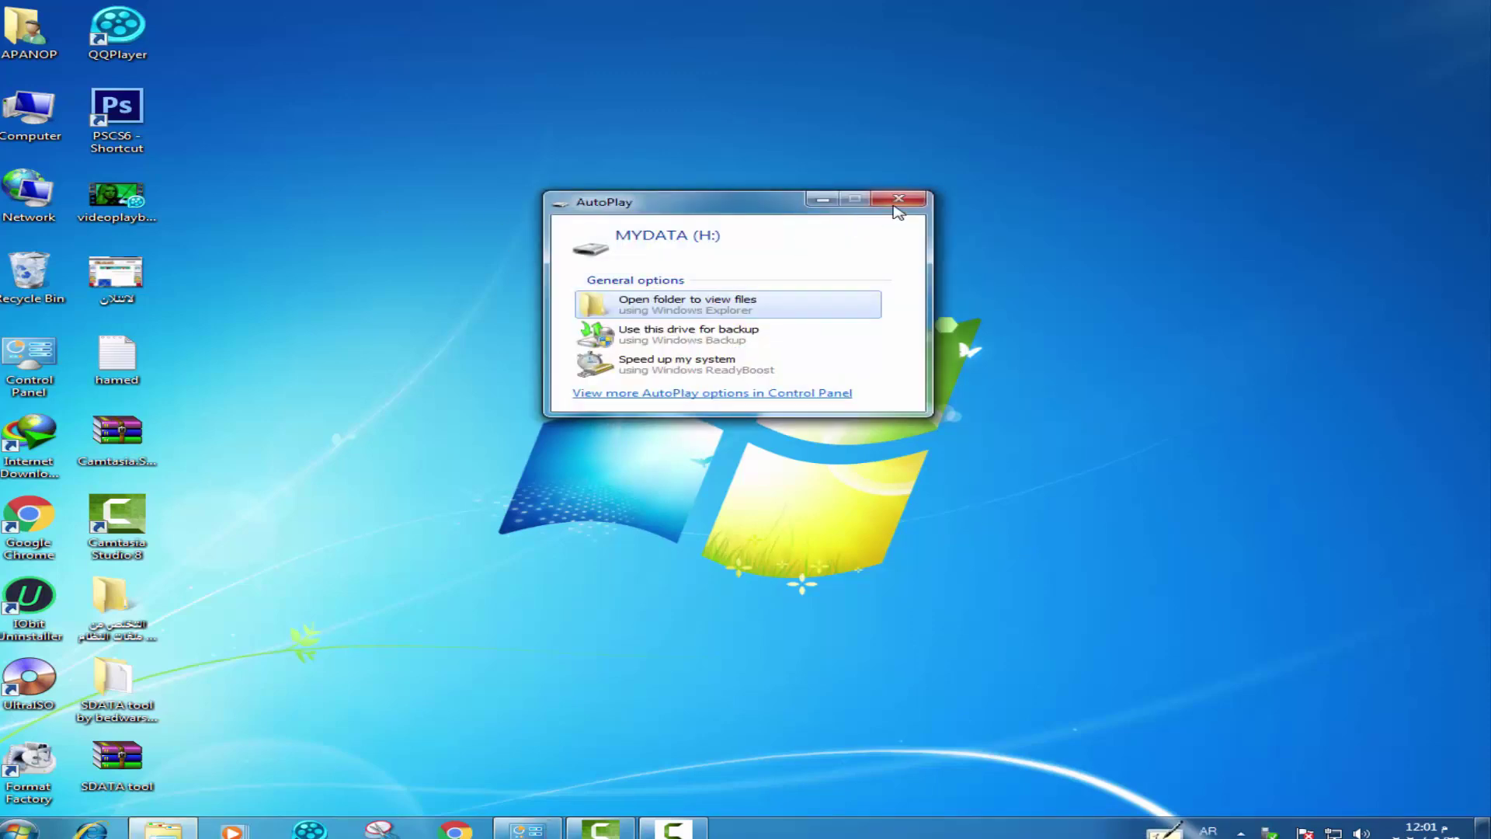
pyautogui.click(897, 201)
pyautogui.rightClick(726, 369)
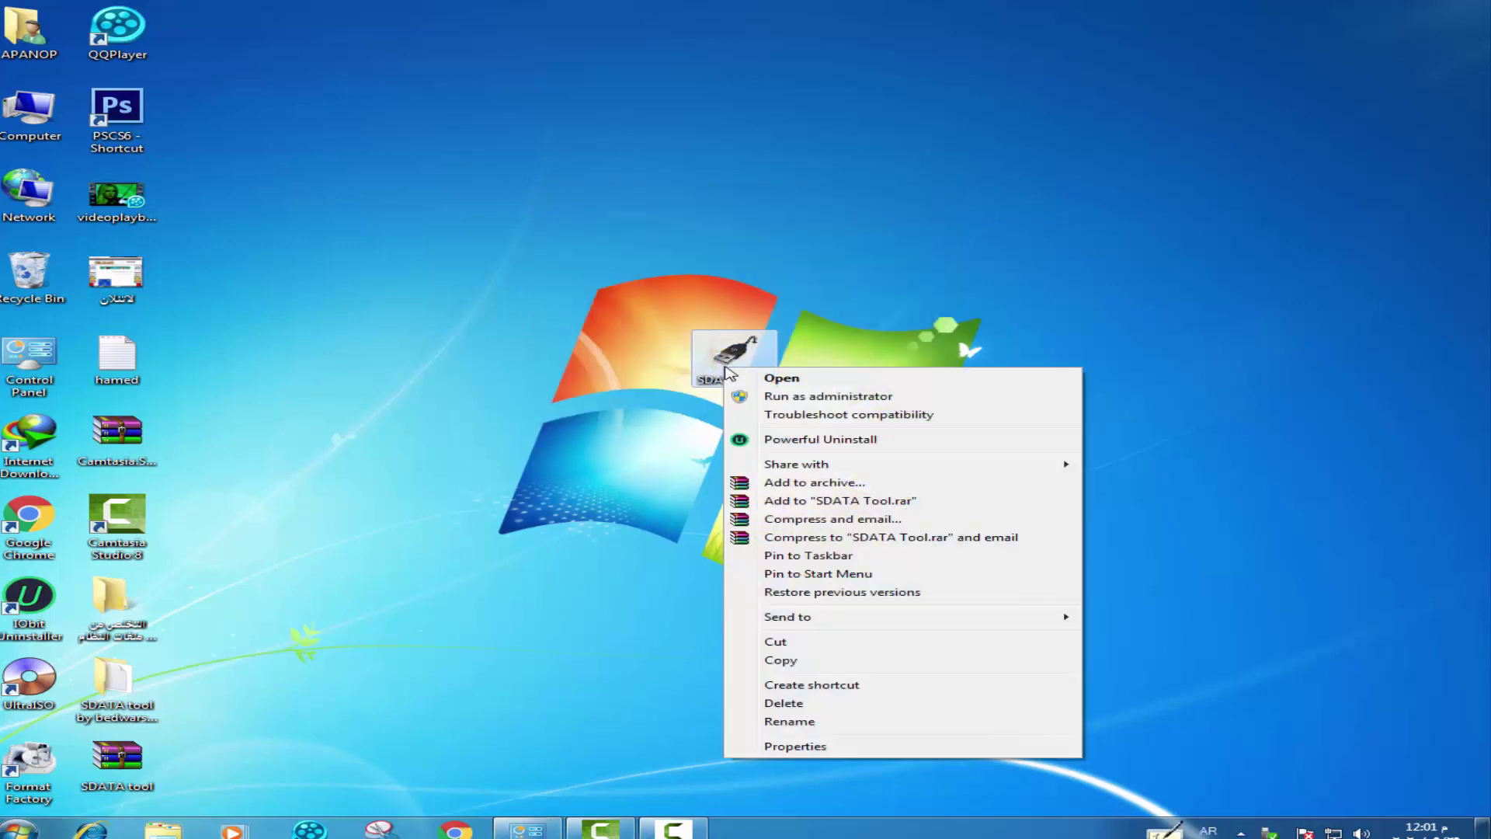
pyautogui.click(767, 398)
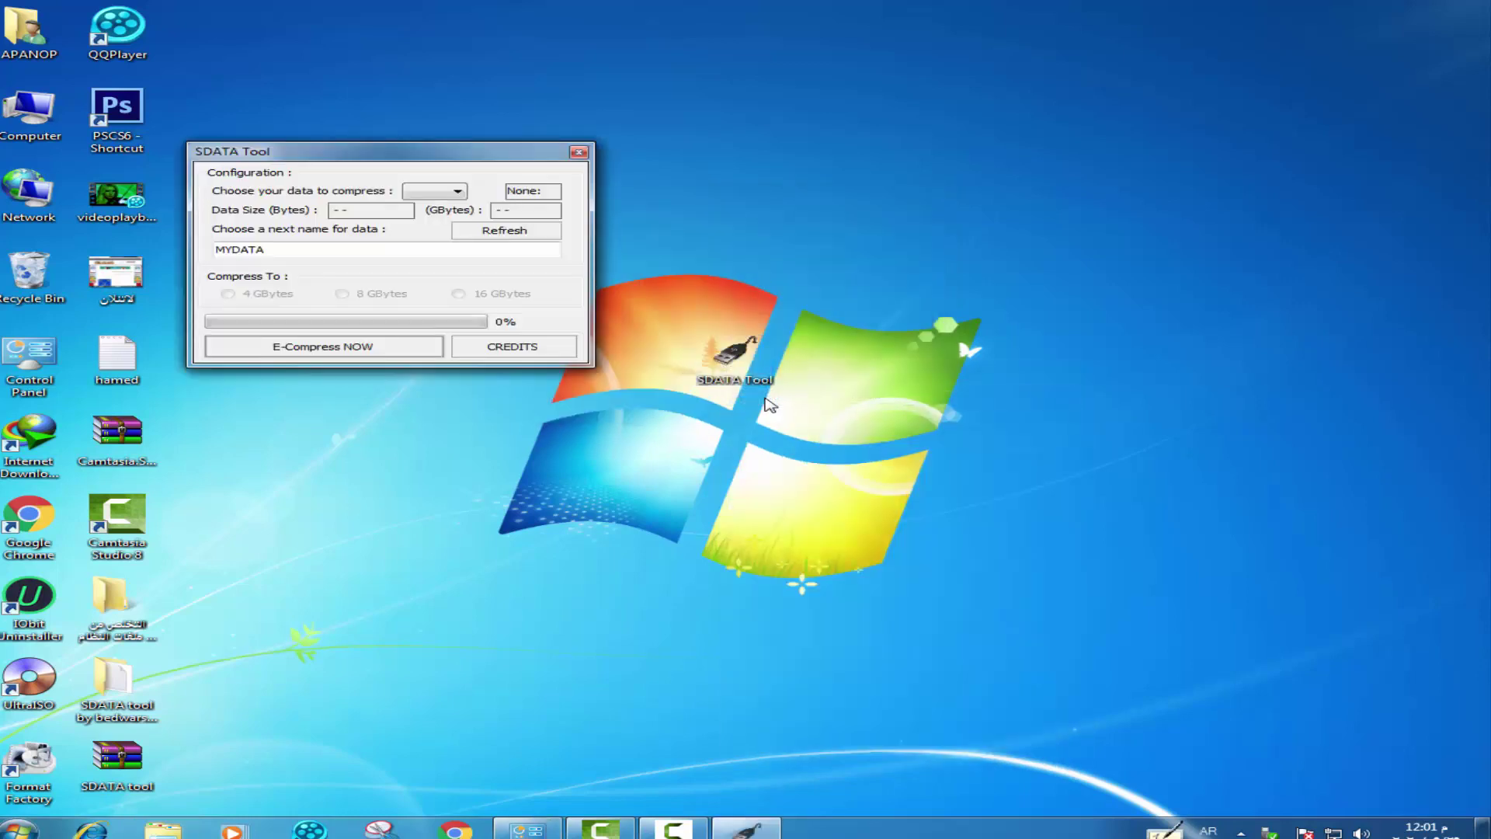
pyautogui.moveTo(435, 154); pyautogui.dragTo(763, 157)
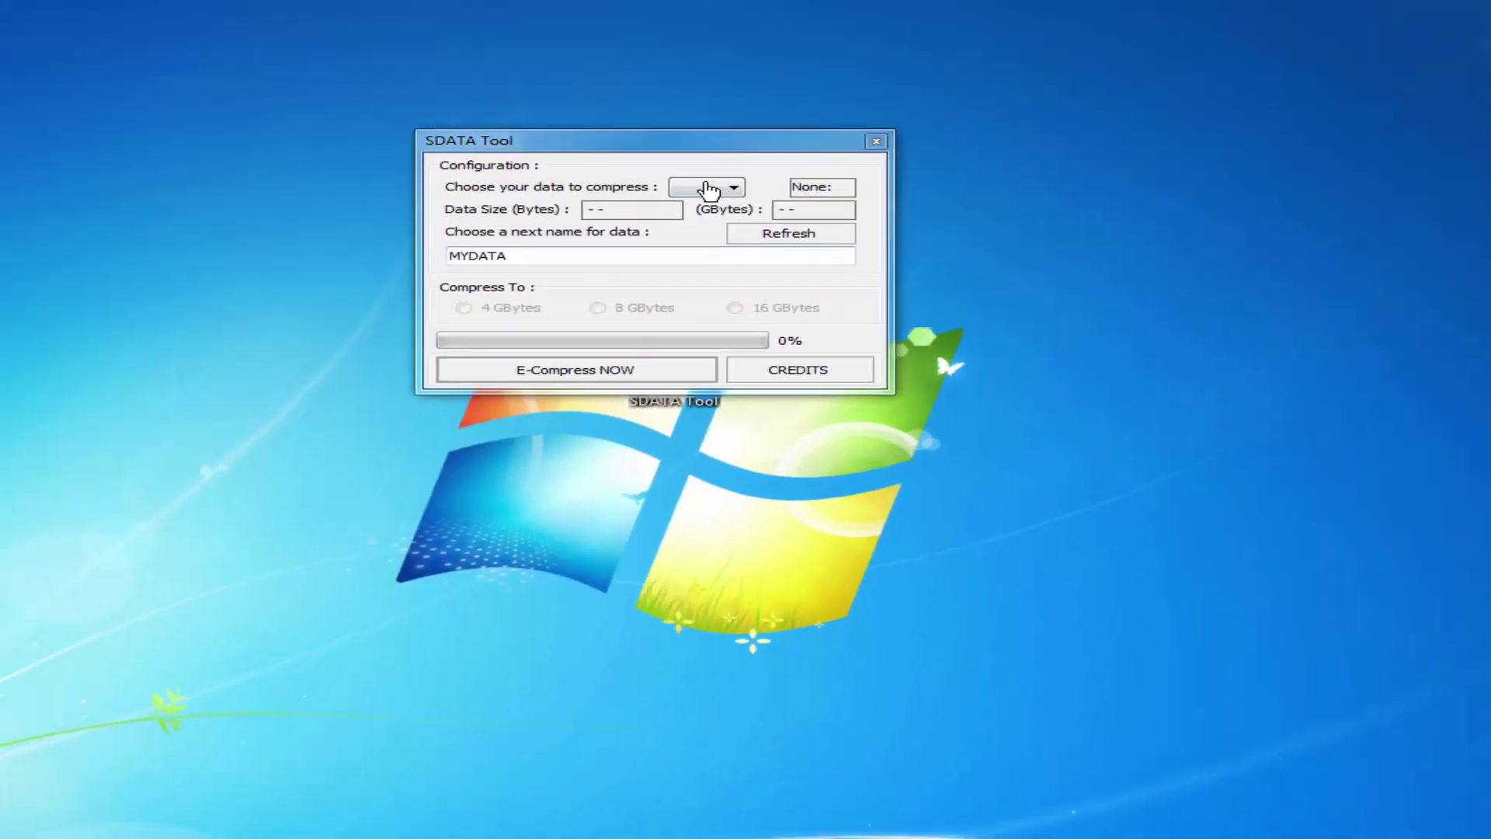
# - Choose drive H:\ as the data to compress and run the compression to 16 GBytes, keeping the name MYDATA
pyautogui.click(709, 191)
pyautogui.click(606, 438)
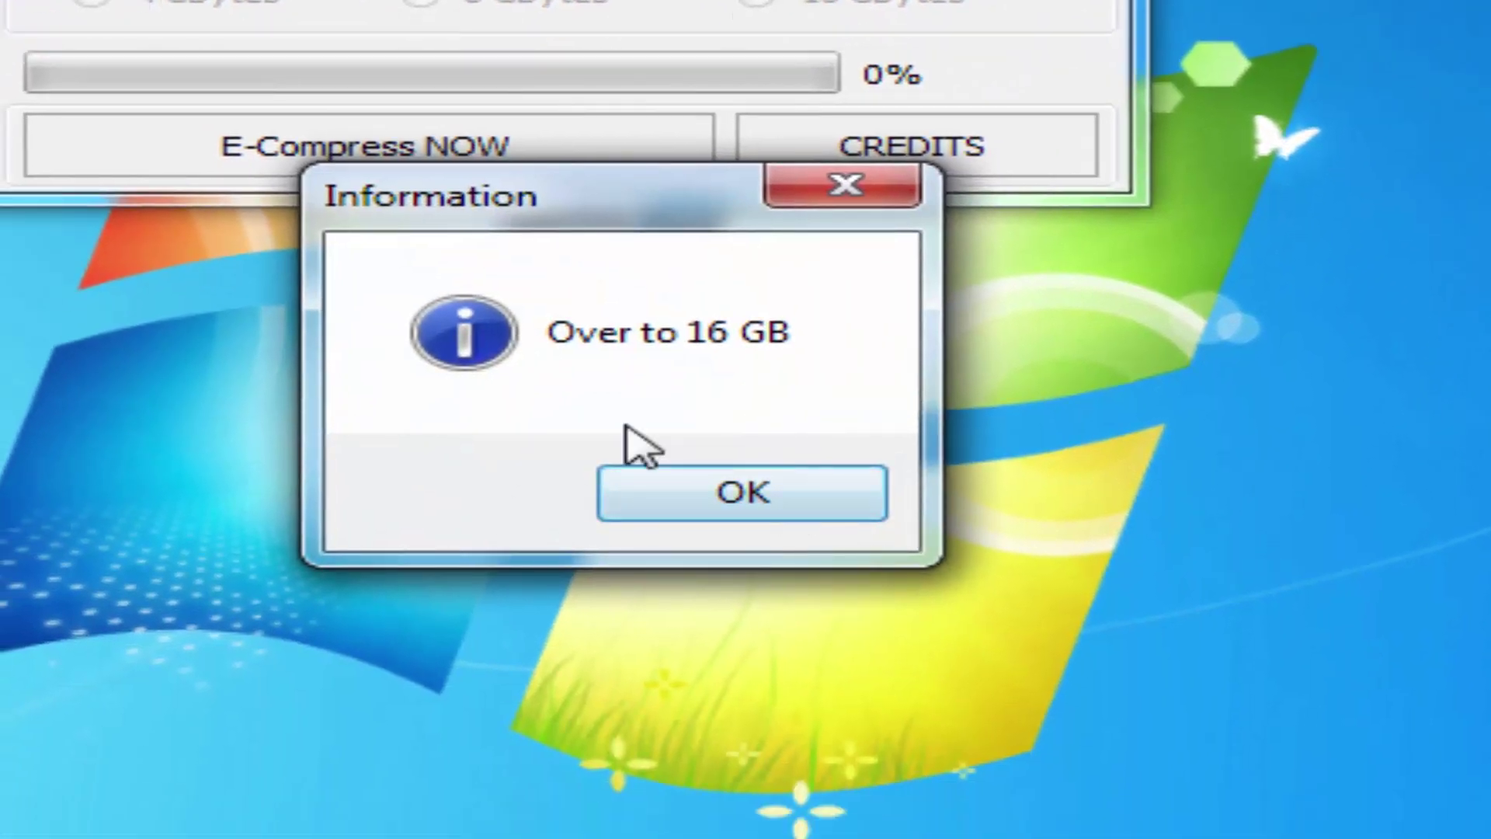
pyautogui.click(739, 489)
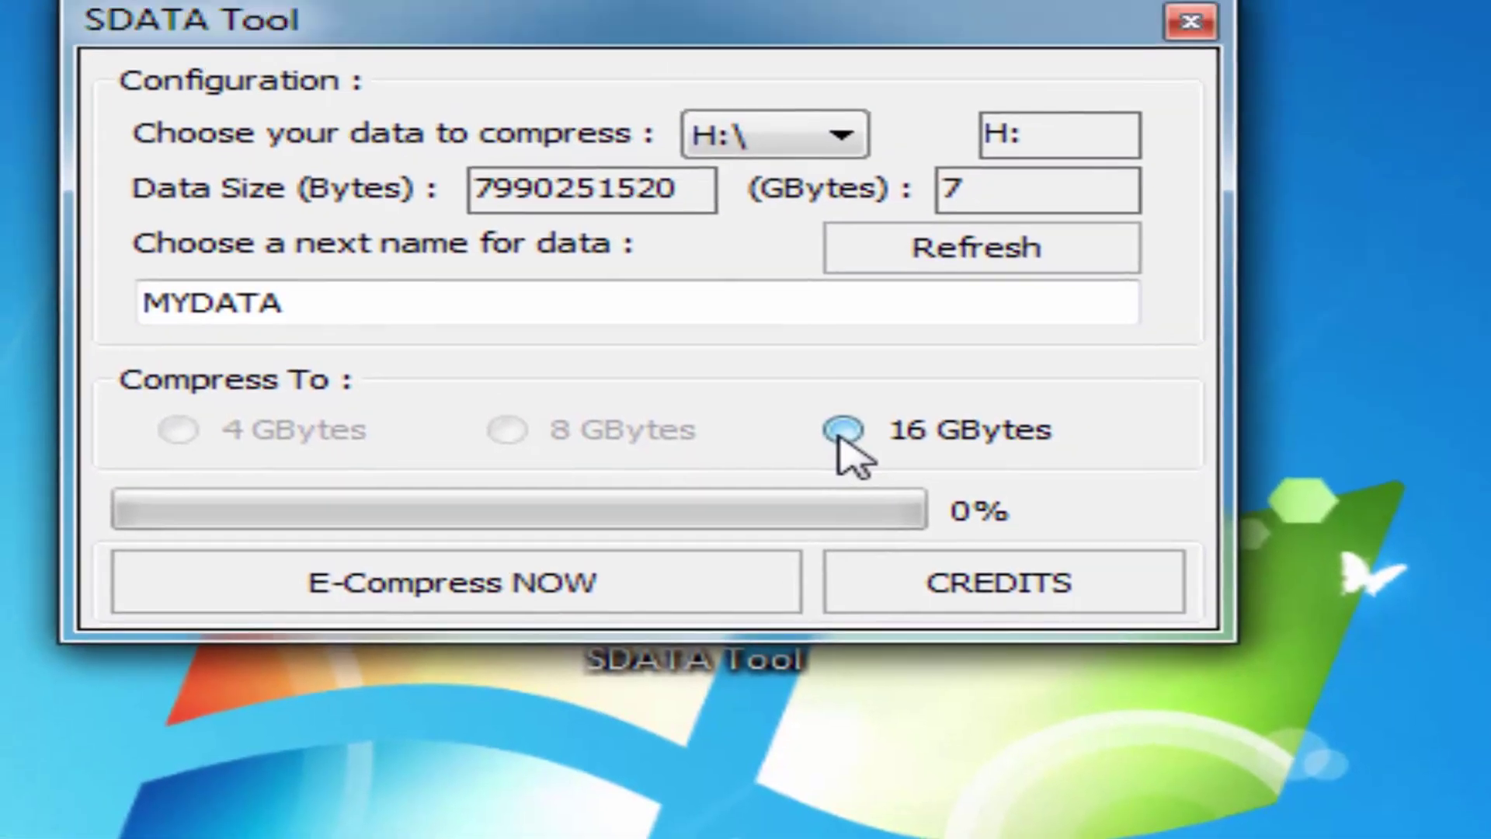
pyautogui.click(842, 431)
pyautogui.click(564, 606)
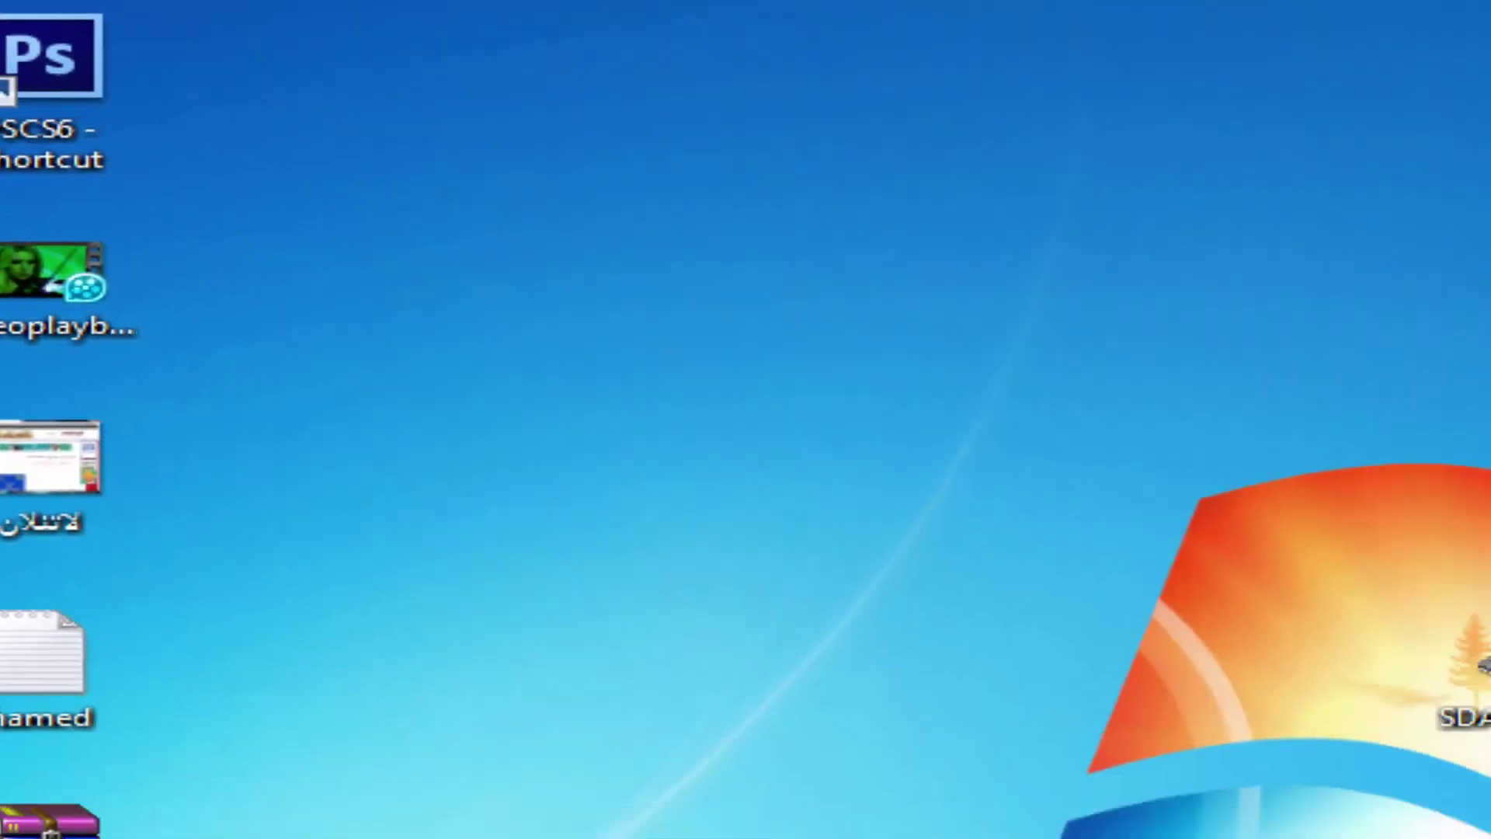
# - Open Computer and view the properties of MYDATA (H:) to check its capacity, closing both windows when done
pyautogui.press('super+e')
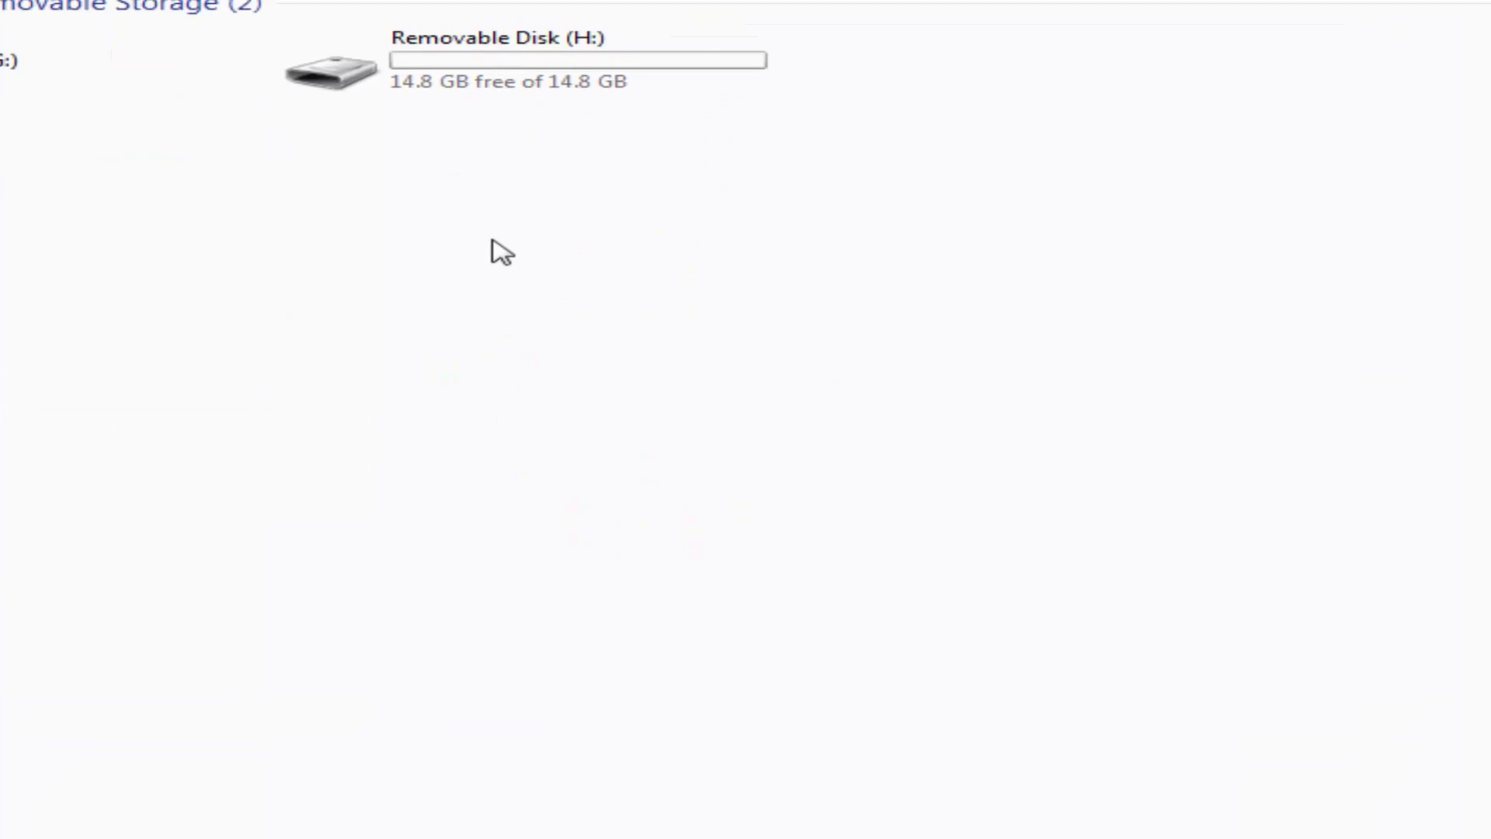
pyautogui.moveTo(493, 249); pyautogui.dragTo(673, 52)
pyautogui.moveTo(839, 233); pyautogui.dragTo(799, 253)
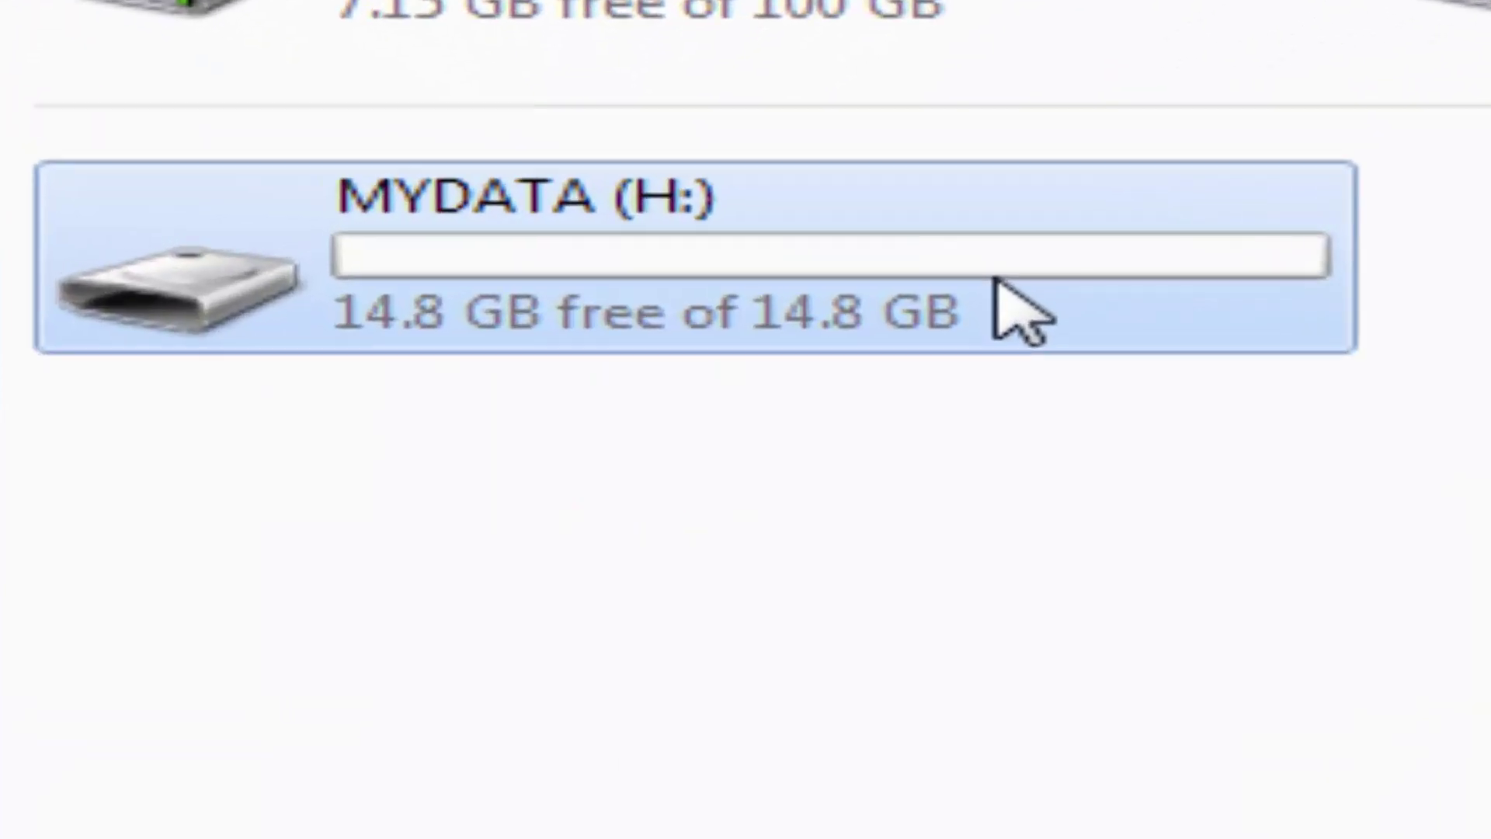
pyautogui.rightClick(799, 250)
pyautogui.click(984, 754)
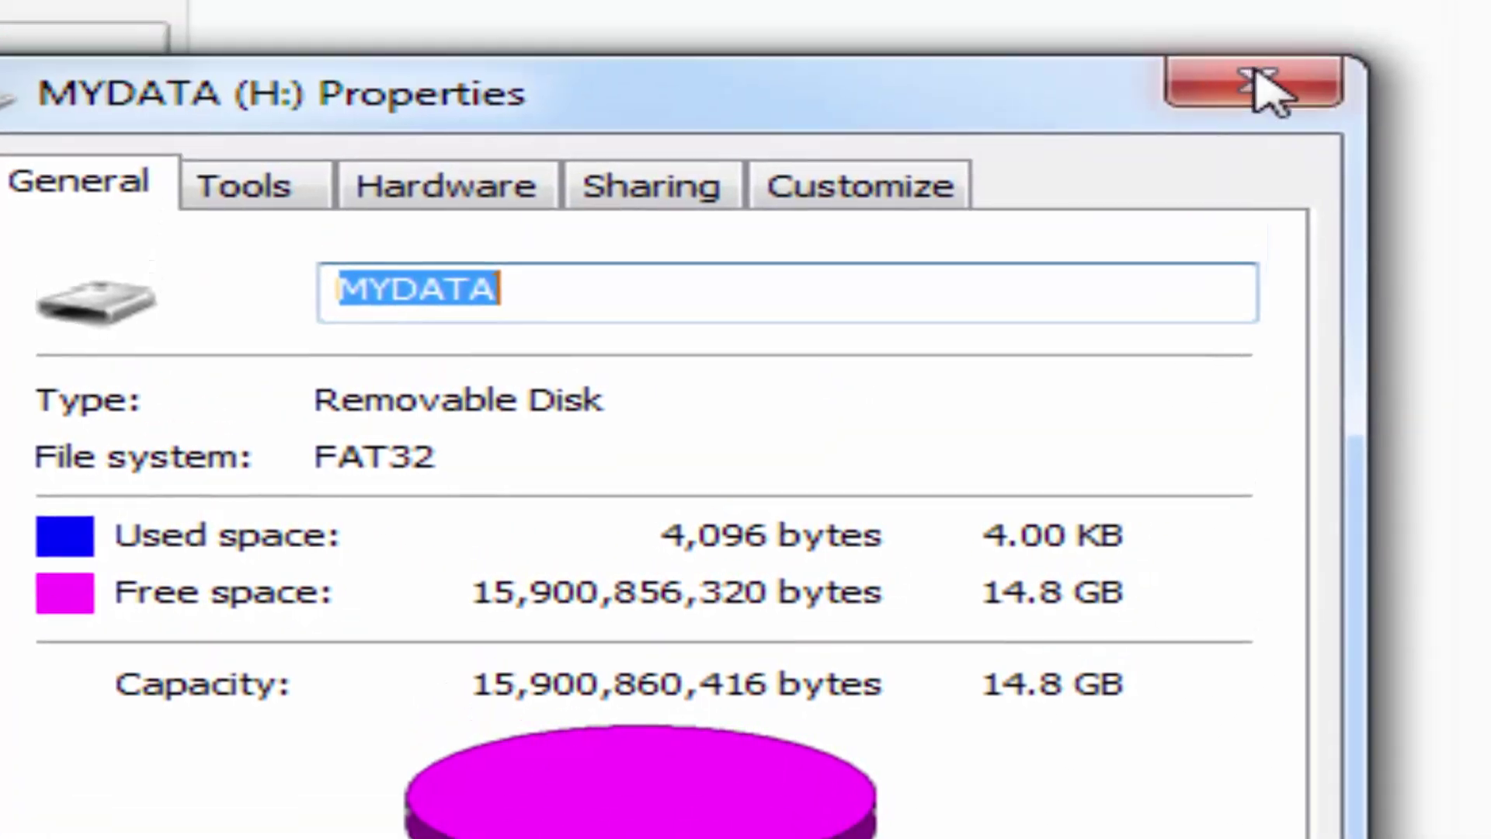
pyautogui.click(1265, 80)
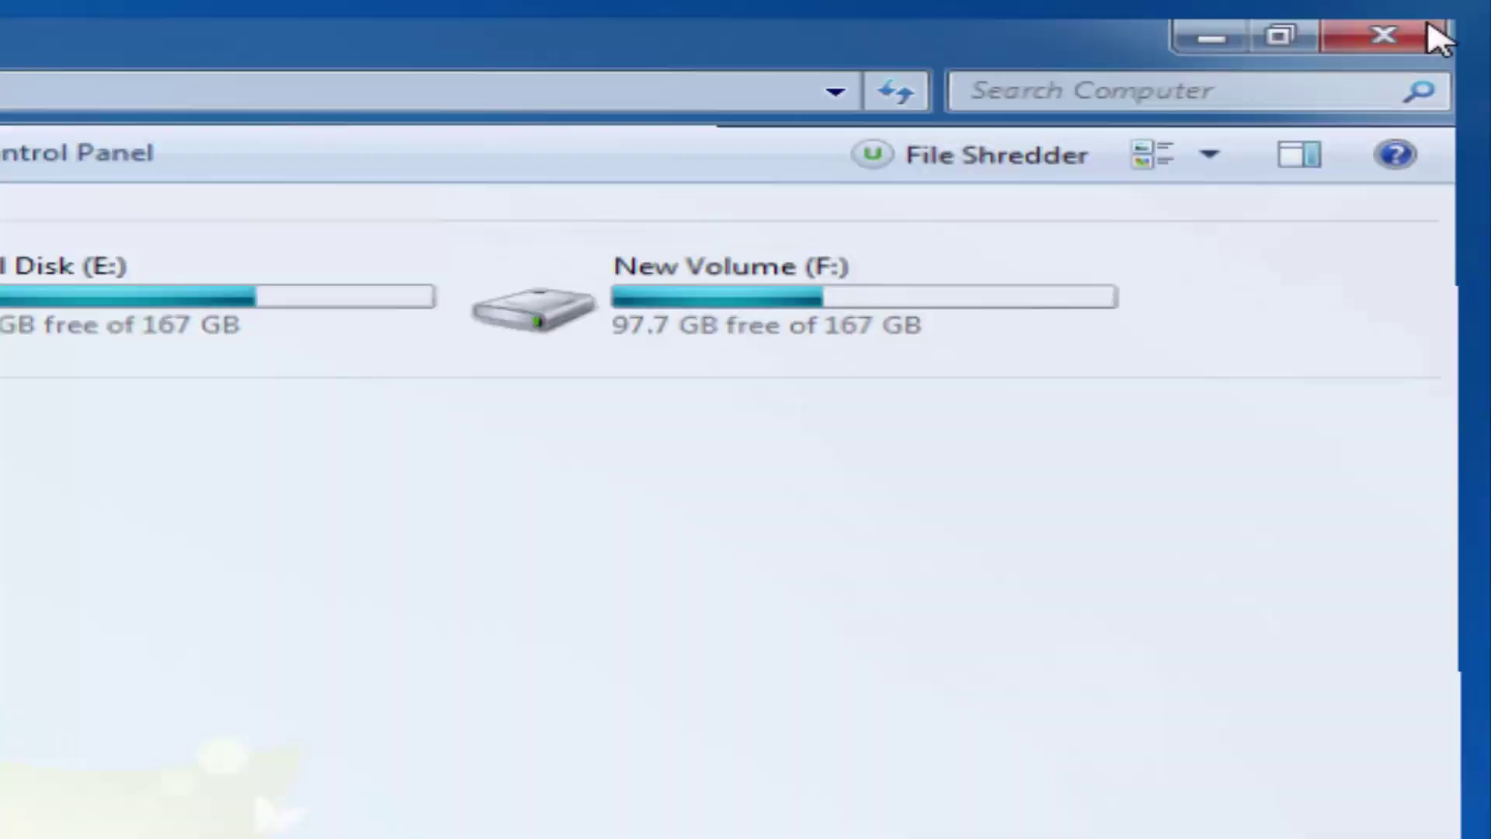
pyautogui.click(1375, 33)
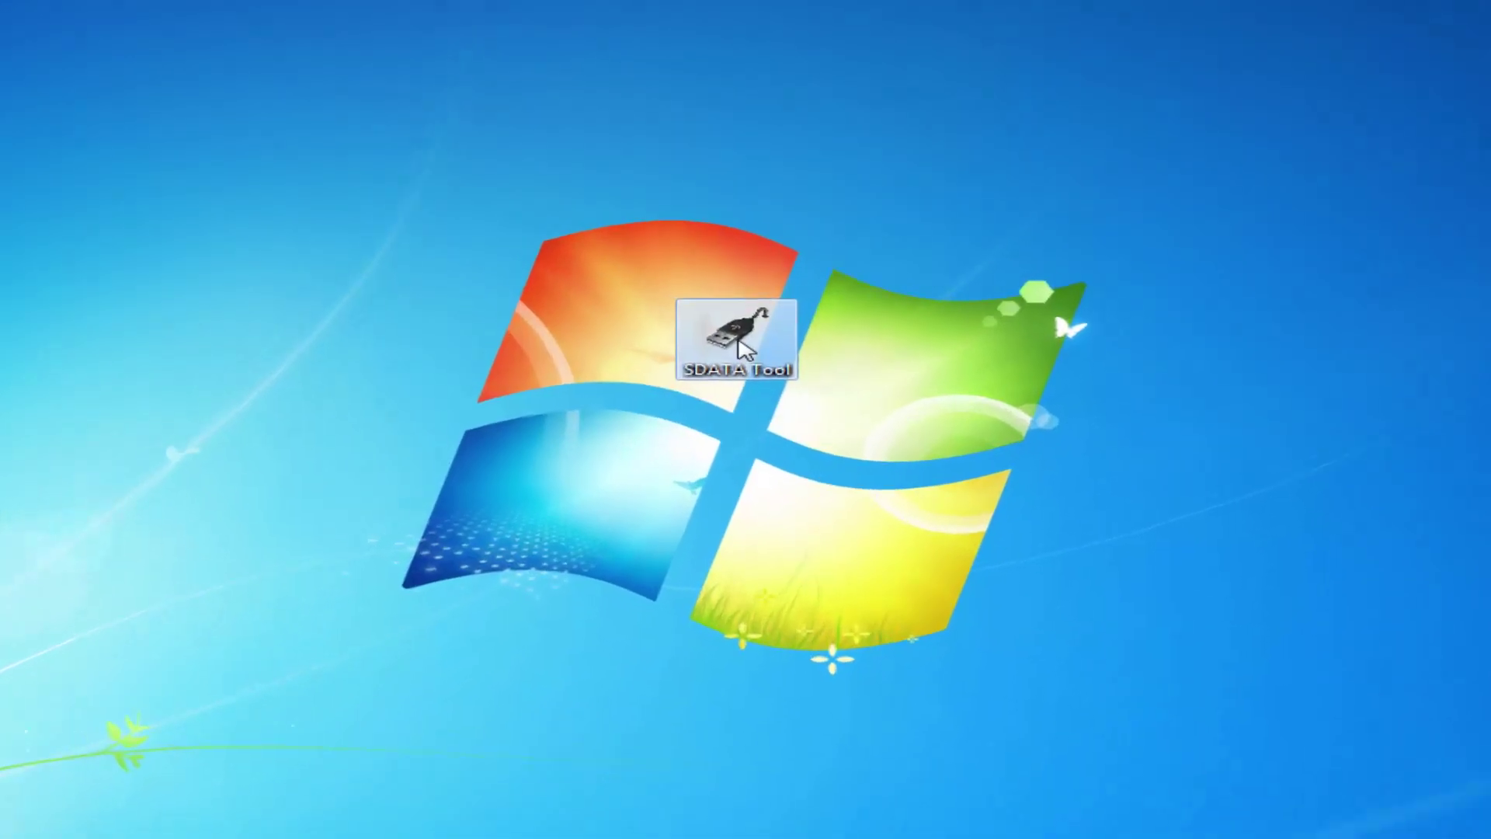
pyautogui.moveTo(746, 348); pyautogui.dragTo(776, 295)
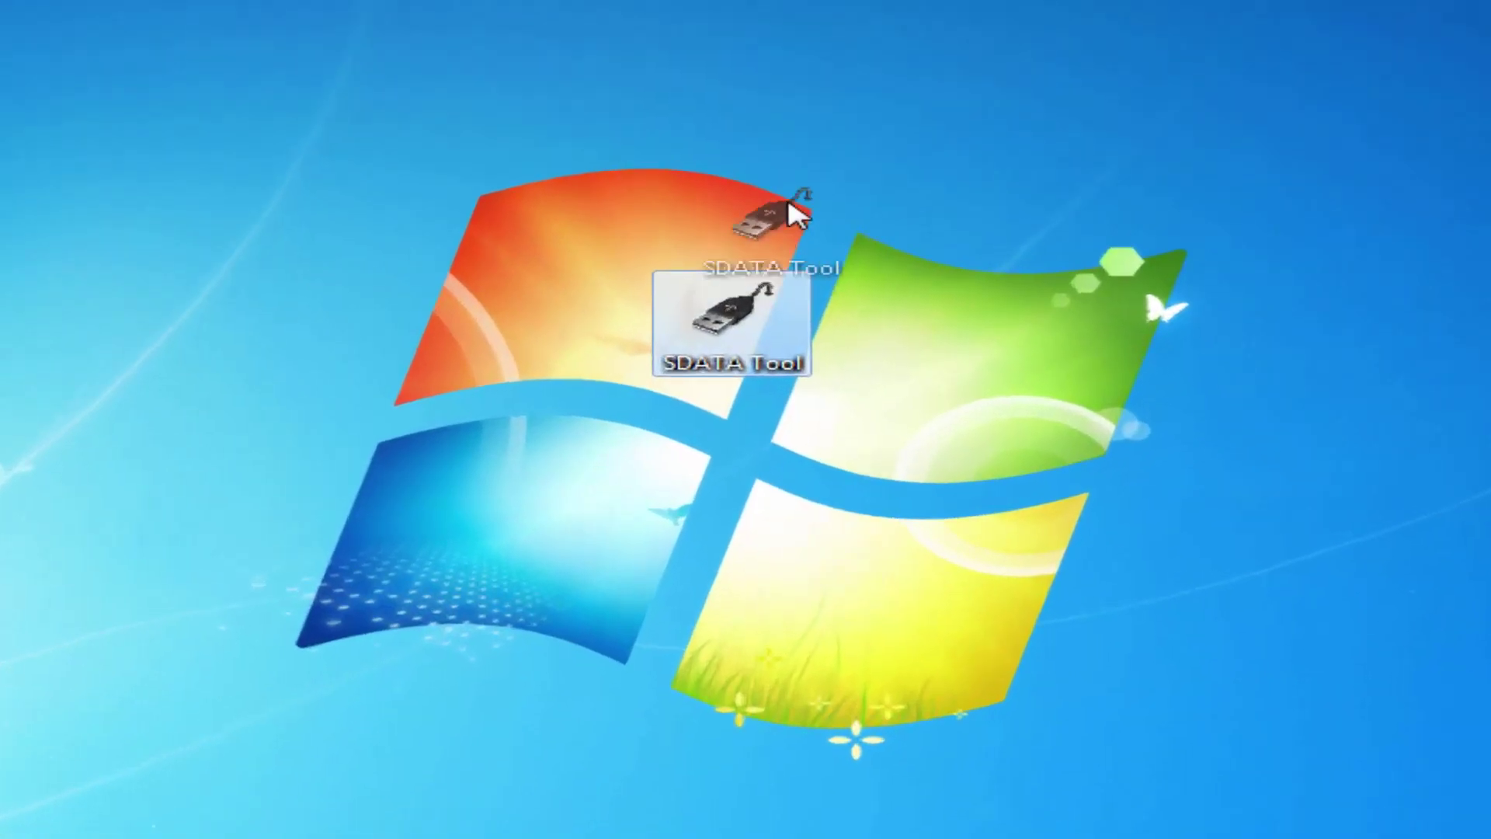
pyautogui.moveTo(792, 214); pyautogui.dragTo(750, 198)
pyautogui.moveTo(609, 49); pyautogui.dragTo(992, 342)
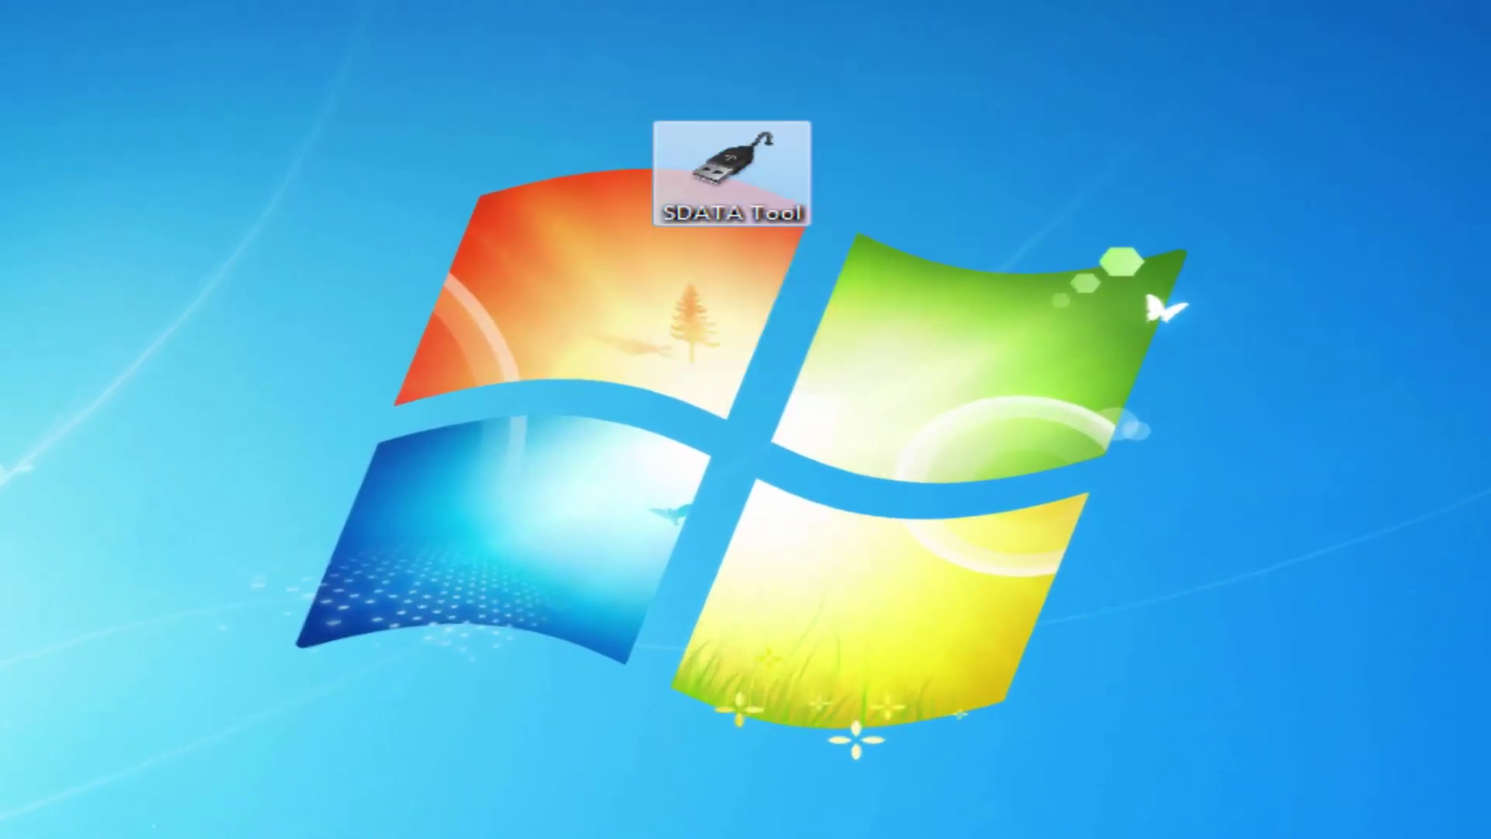
pyautogui.moveTo(928, 4); pyautogui.dragTo(563, 424)
pyautogui.moveTo(563, 3); pyautogui.dragTo(1018, 366)
pyautogui.moveTo(792, 195); pyautogui.dragTo(993, 197)
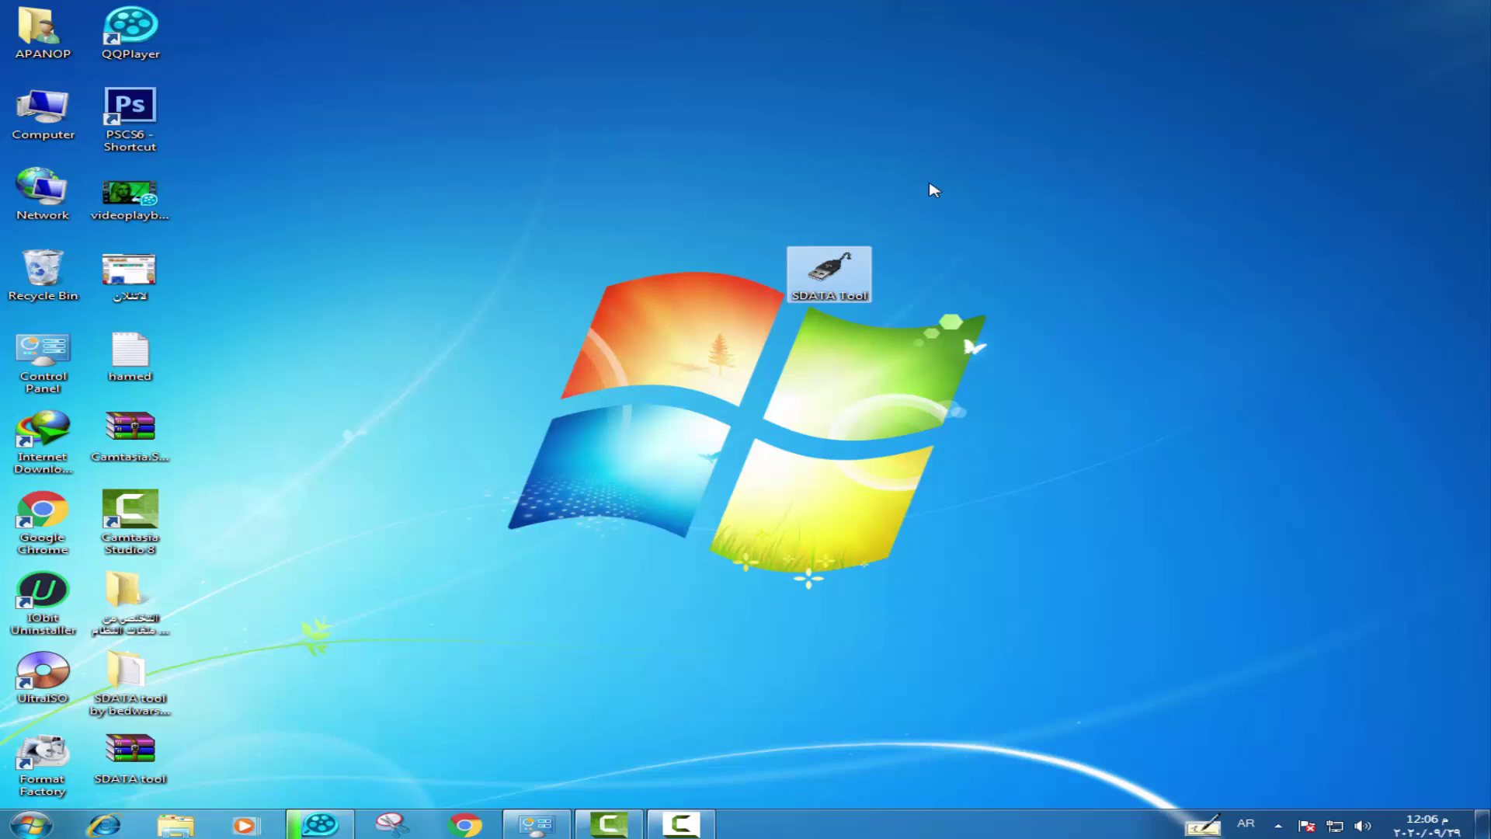
pyautogui.moveTo(930, 204); pyautogui.dragTo(715, 420)
pyautogui.moveTo(702, 182); pyautogui.dragTo(955, 366)
pyautogui.moveTo(930, 188); pyautogui.dragTo(652, 369)
pyautogui.moveTo(829, 284)
pyautogui.mouseDown()
pyautogui.moveTo(789, 204)
pyautogui.moveTo(742, 202)
pyautogui.mouseUp()
pyautogui.moveTo(600, 121)
pyautogui.mouseDown()
pyautogui.moveTo(856, 314)
pyautogui.moveTo(596, 163)
pyautogui.moveTo(583, 90)
pyautogui.moveTo(910, 311)
pyautogui.mouseUp()
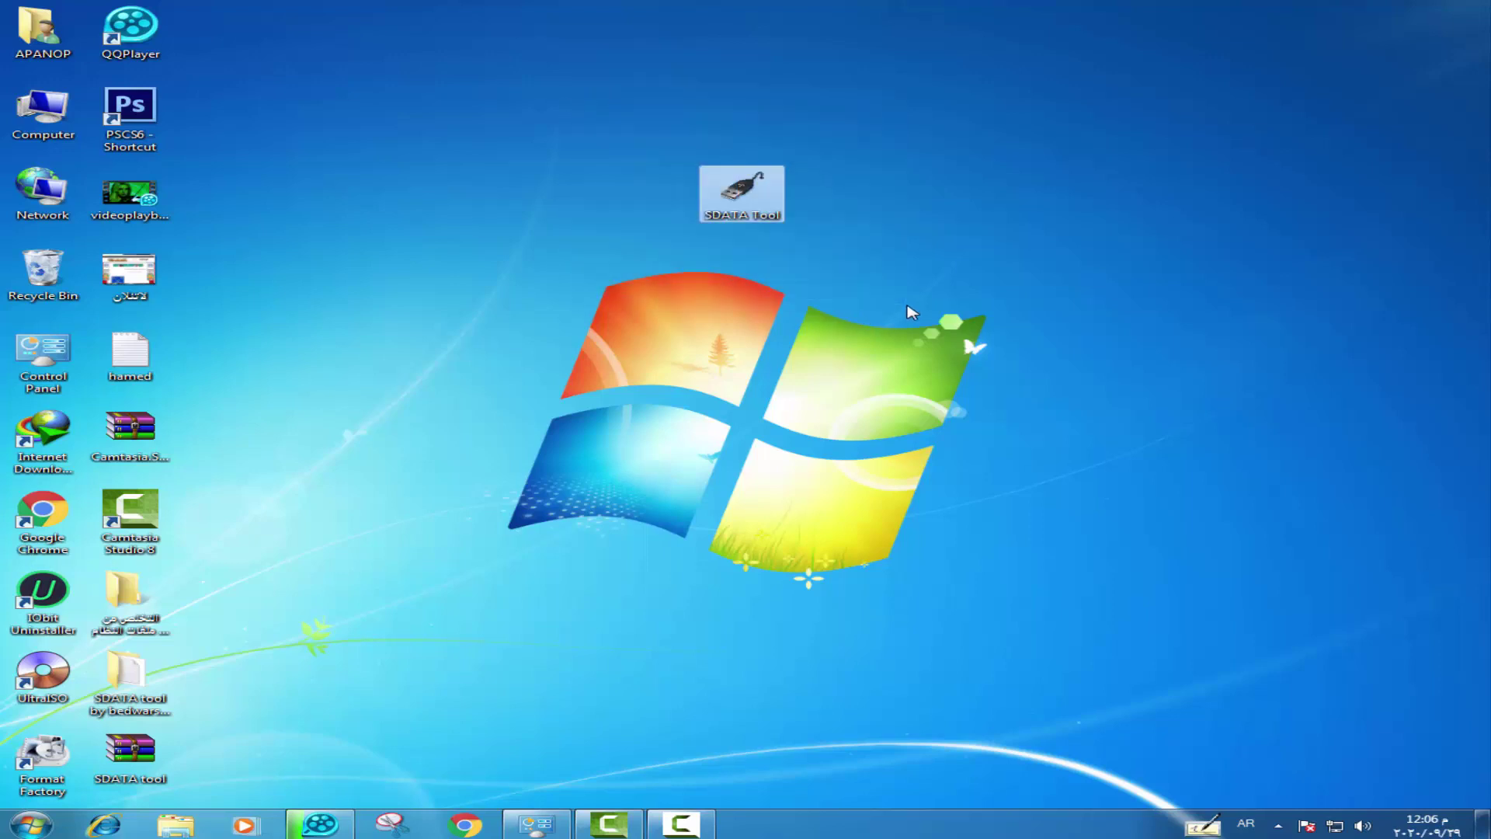
pyautogui.click(904, 309)
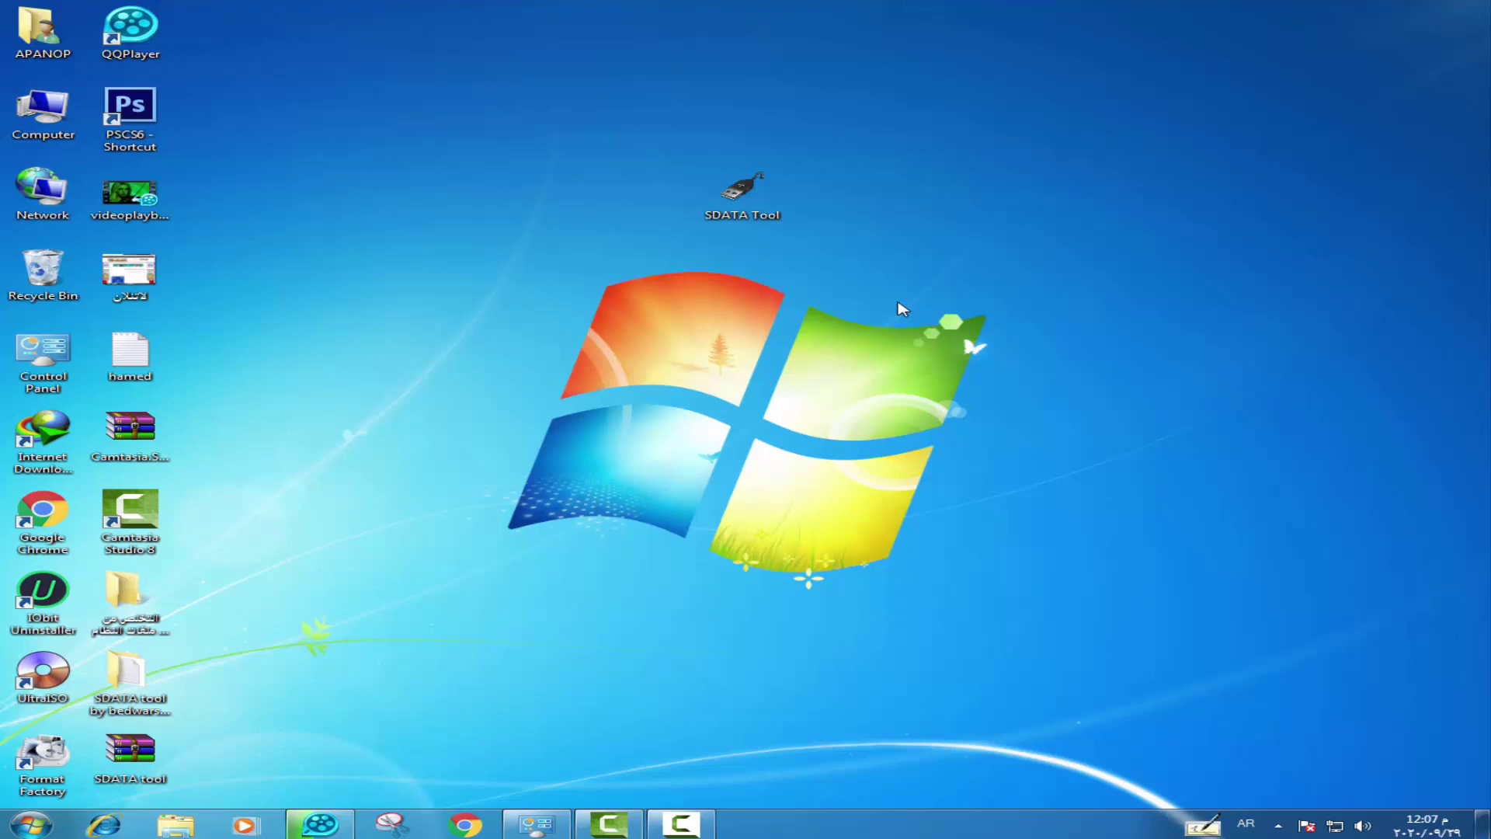
# - Open New folder (2) on New Volume (F:) and check the size of its New folder in the folder's properties
pyautogui.doubleClick(74, 130)
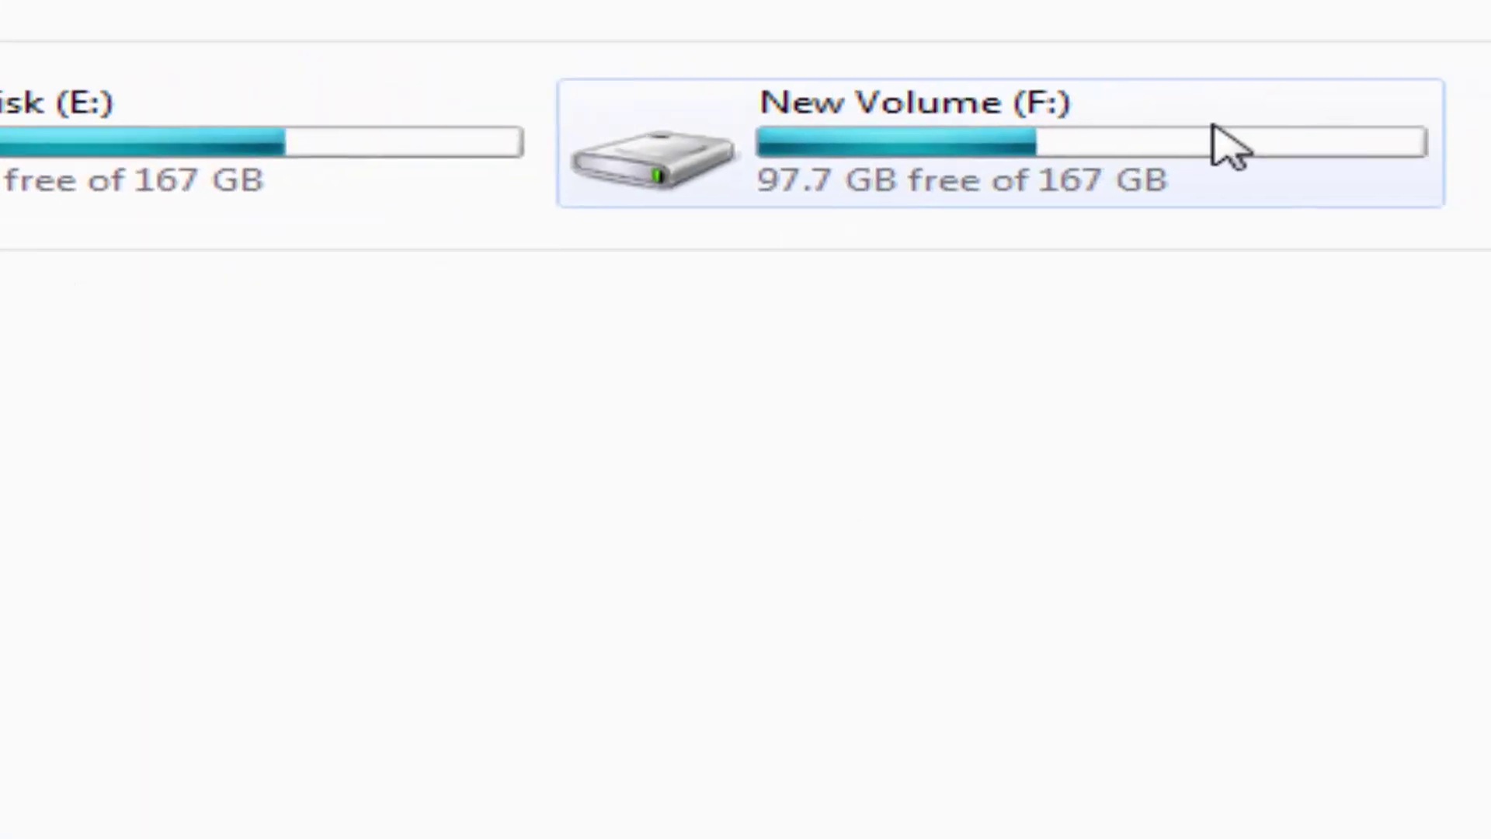
pyautogui.doubleClick(1216, 136)
pyautogui.doubleClick(951, 450)
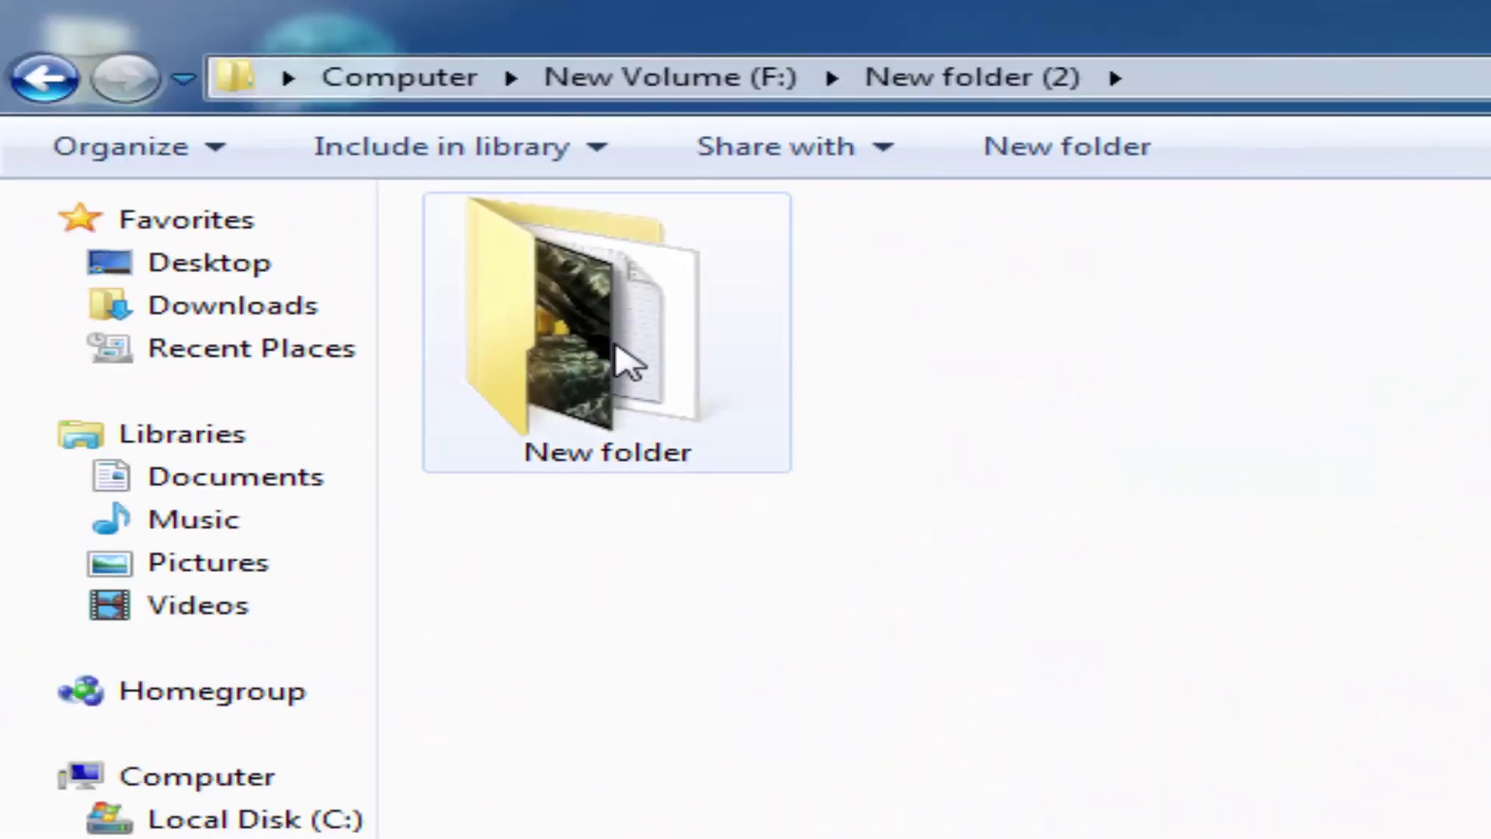
pyautogui.doubleClick(616, 356)
pyautogui.click(35, 95)
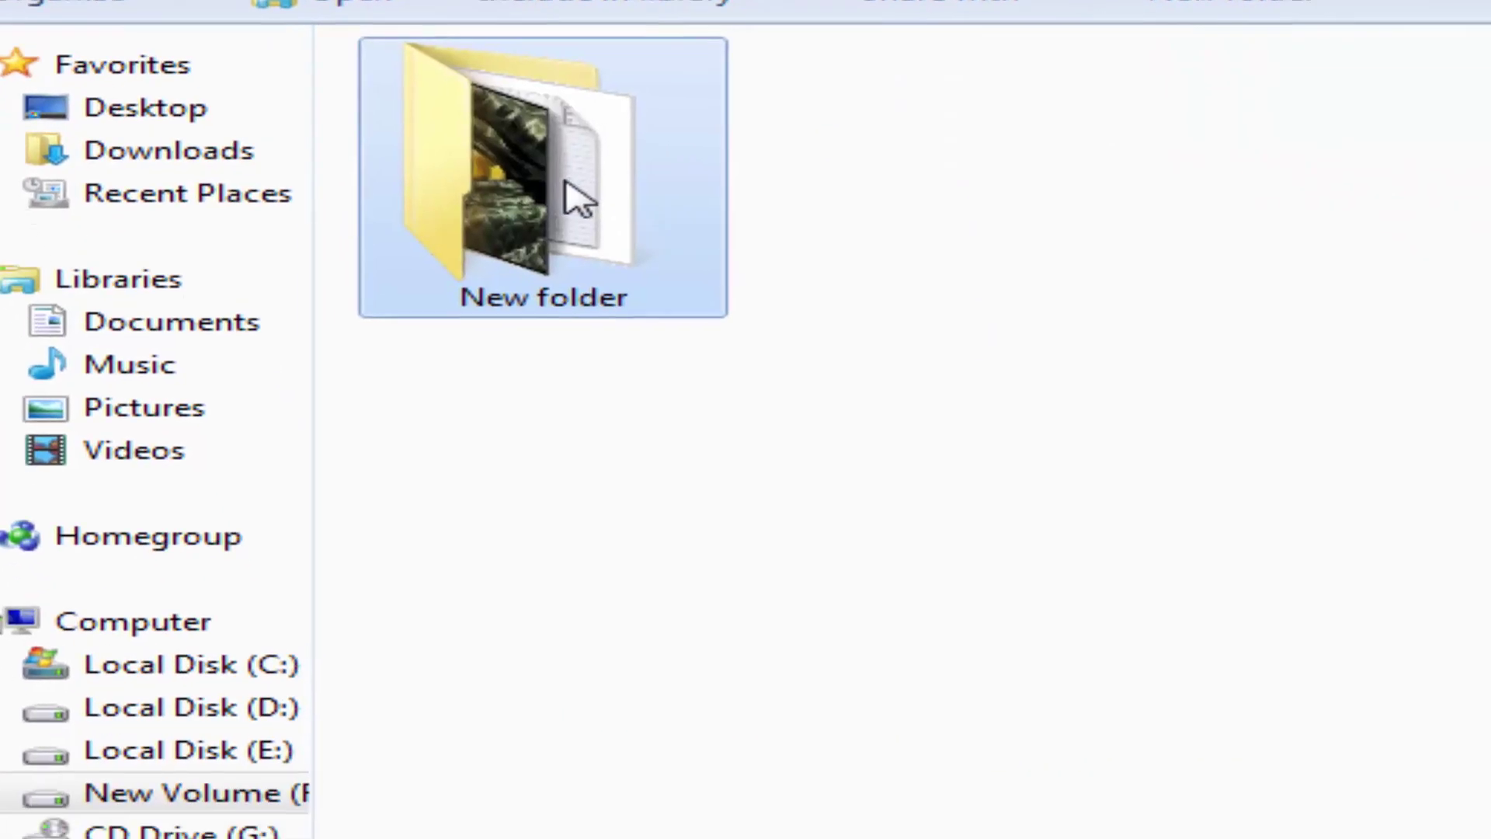
pyautogui.rightClick(637, 350)
pyautogui.click(749, 726)
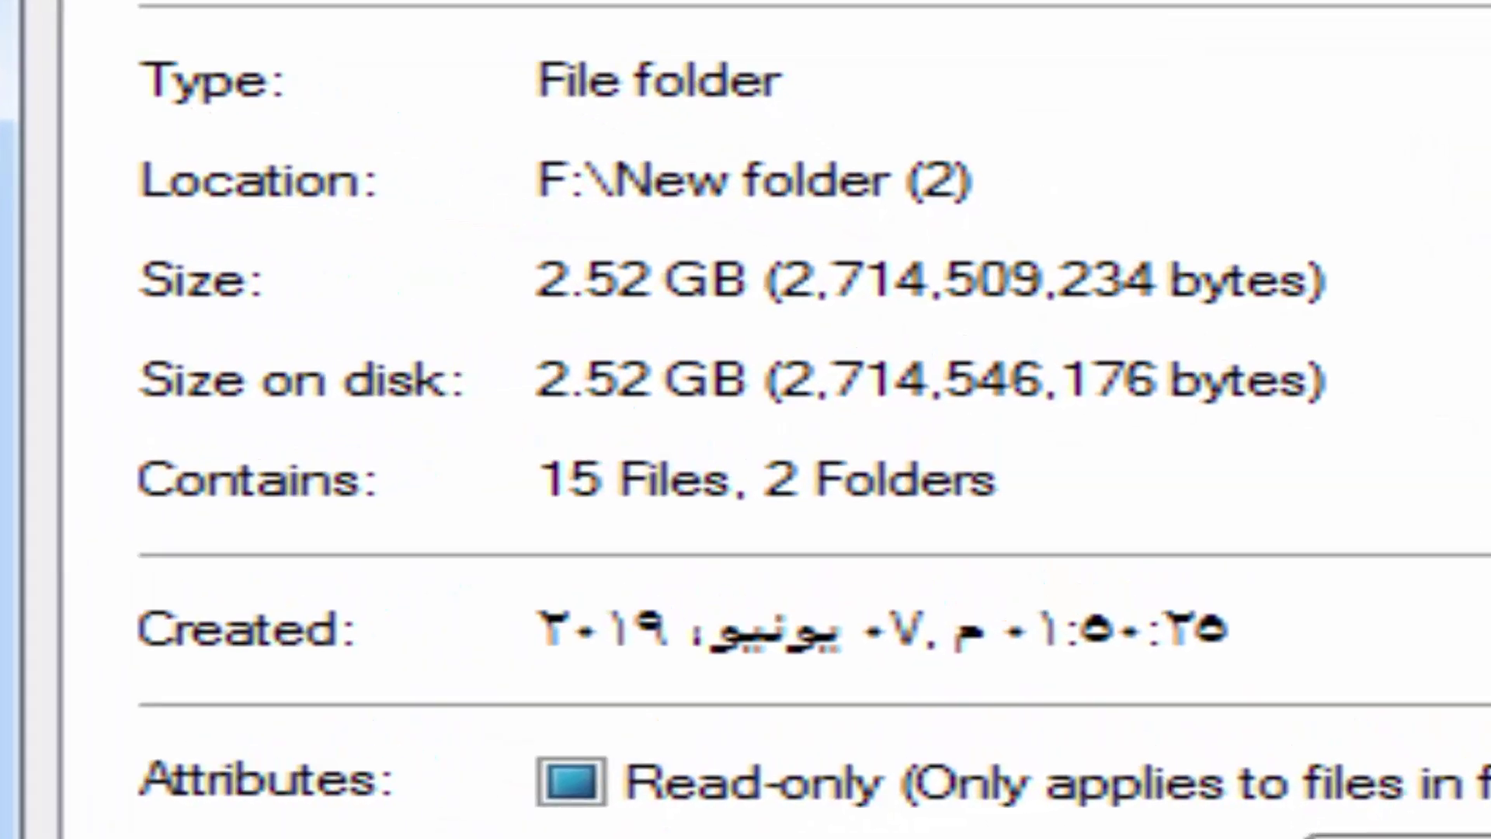
pyautogui.press('Escape')
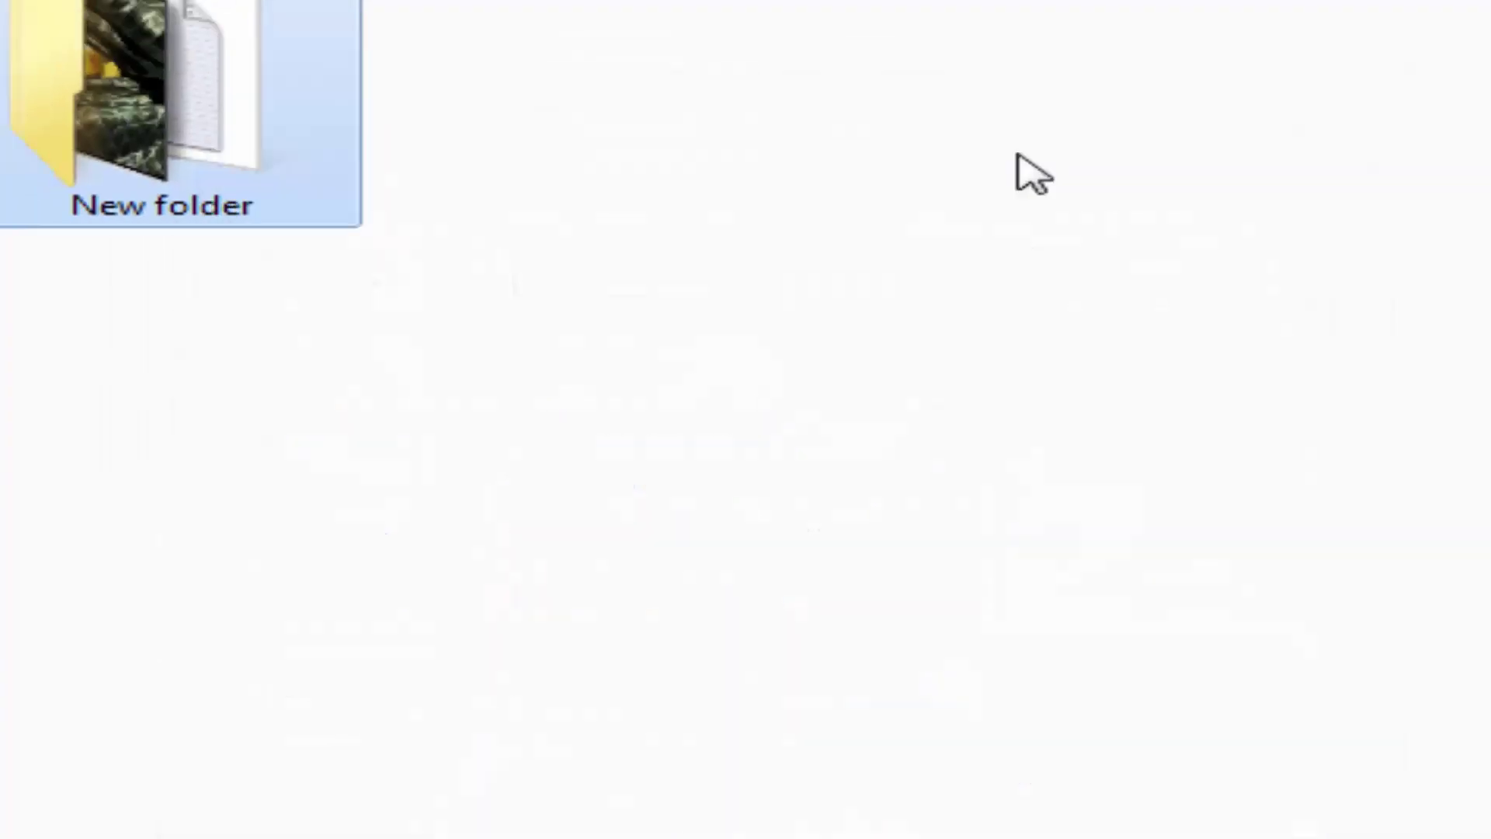
# - Send New folder to MYDATA (H:) and expand the details of the copy progress
pyautogui.rightClick(225, 146)
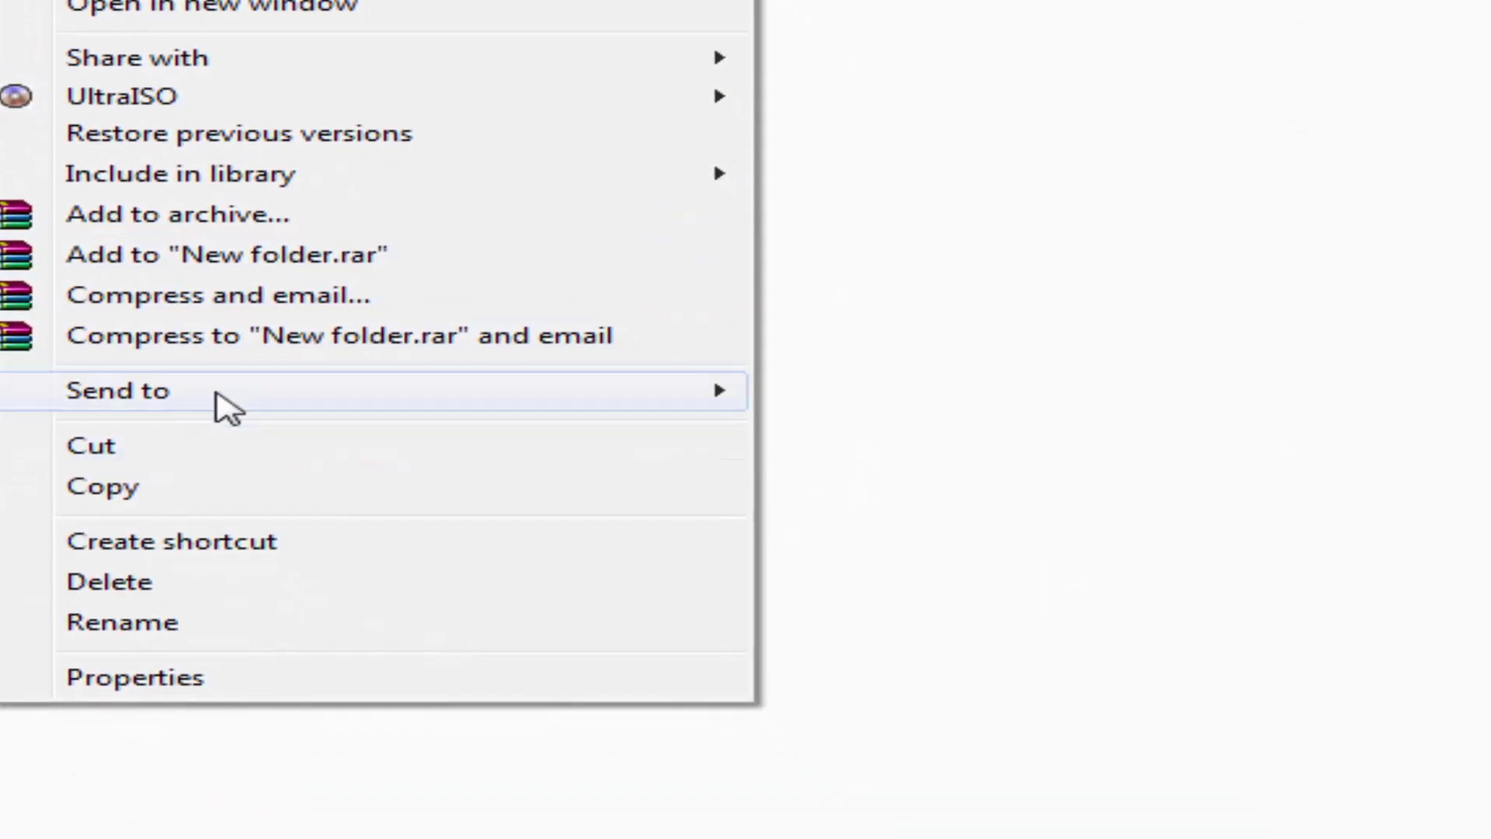
pyautogui.moveTo(457, 601)
pyautogui.click(1134, 646)
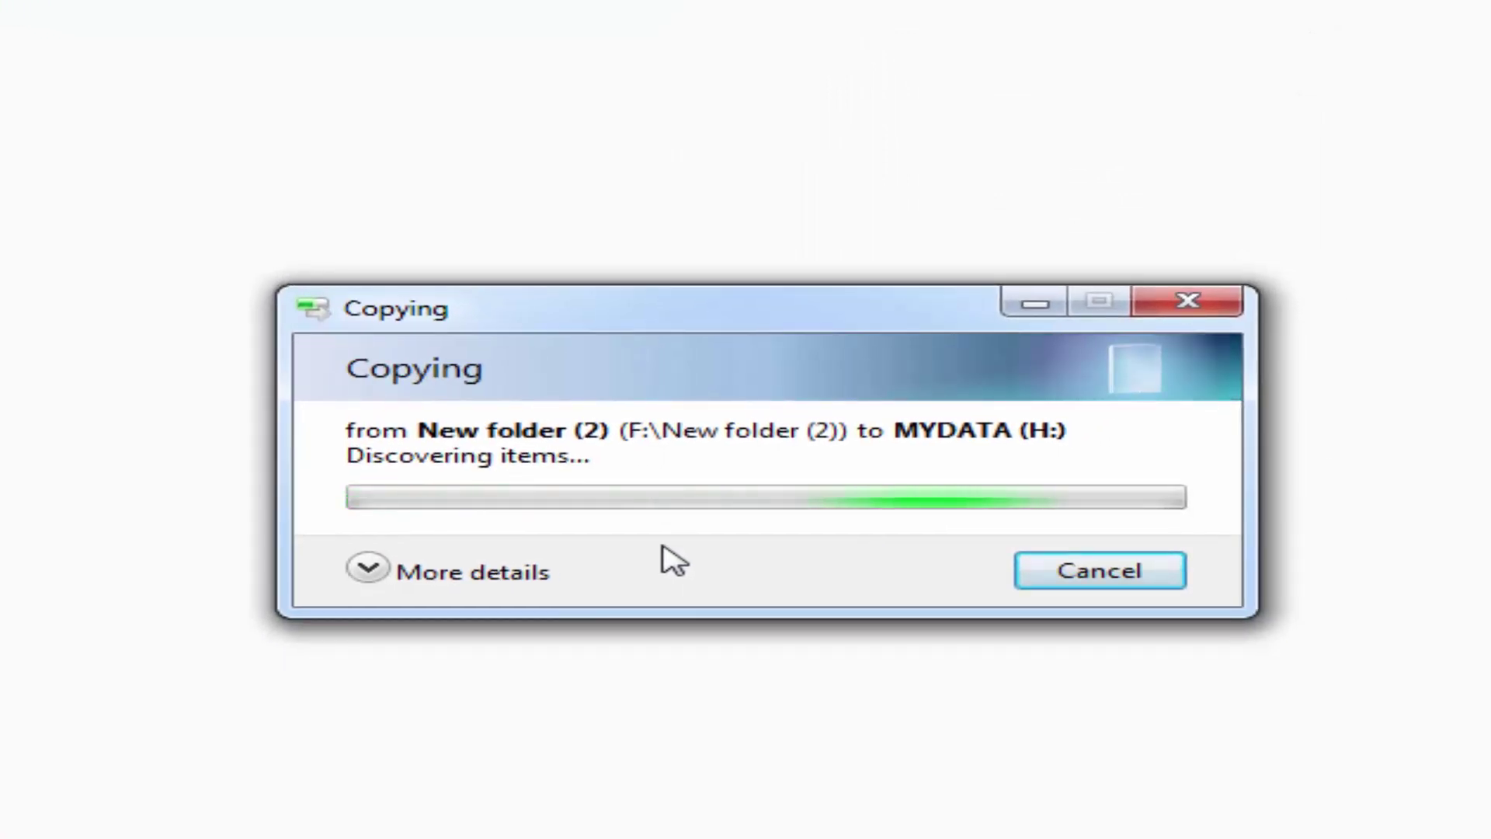
pyautogui.click(417, 576)
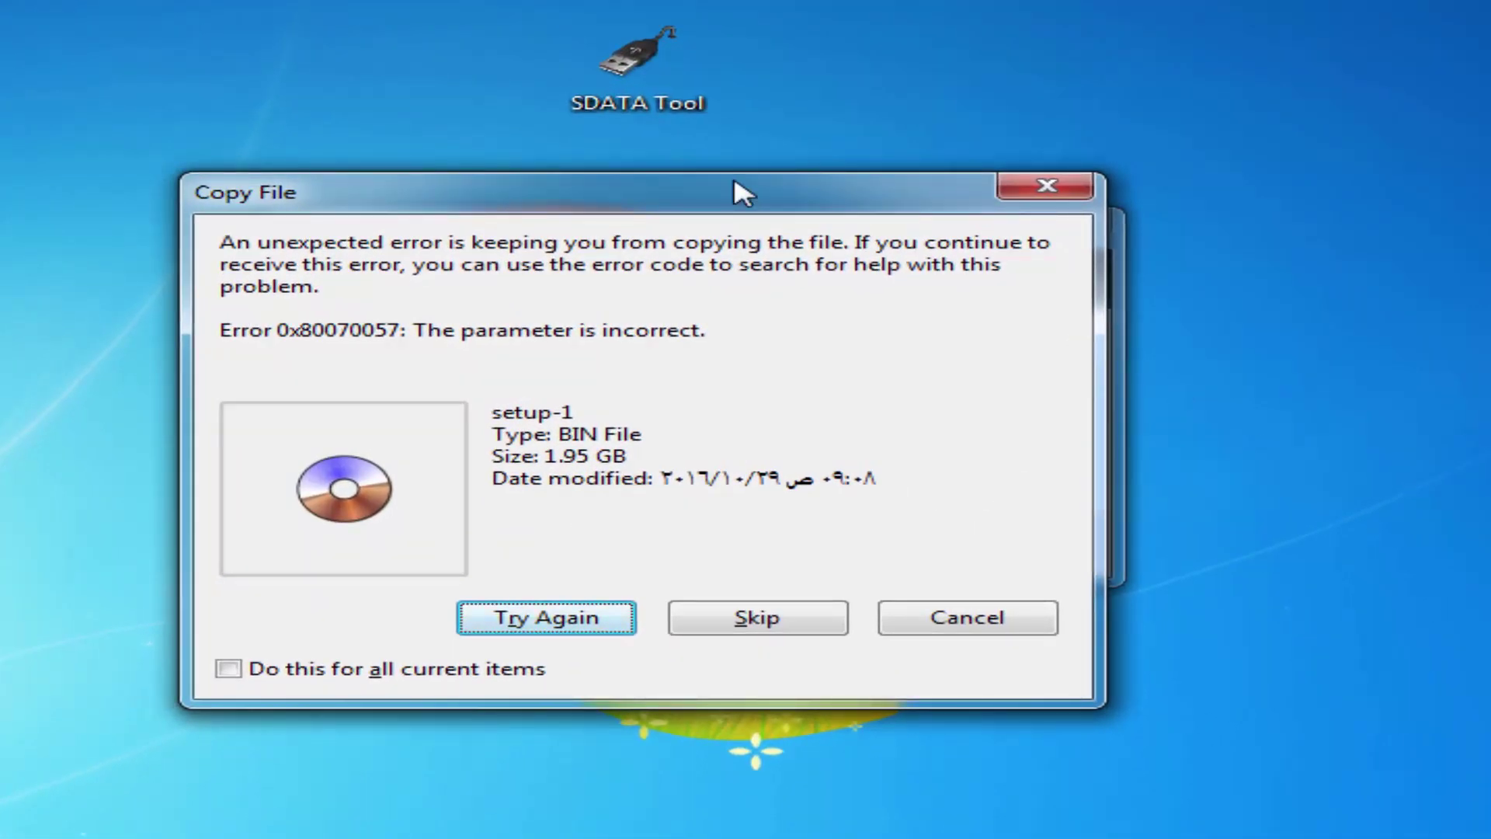
# - Retry copying the setup-1 file to MYDATA (H:) and cancel the copy
pyautogui.moveTo(742, 192); pyautogui.dragTo(804, 582)
pyautogui.click(689, 233)
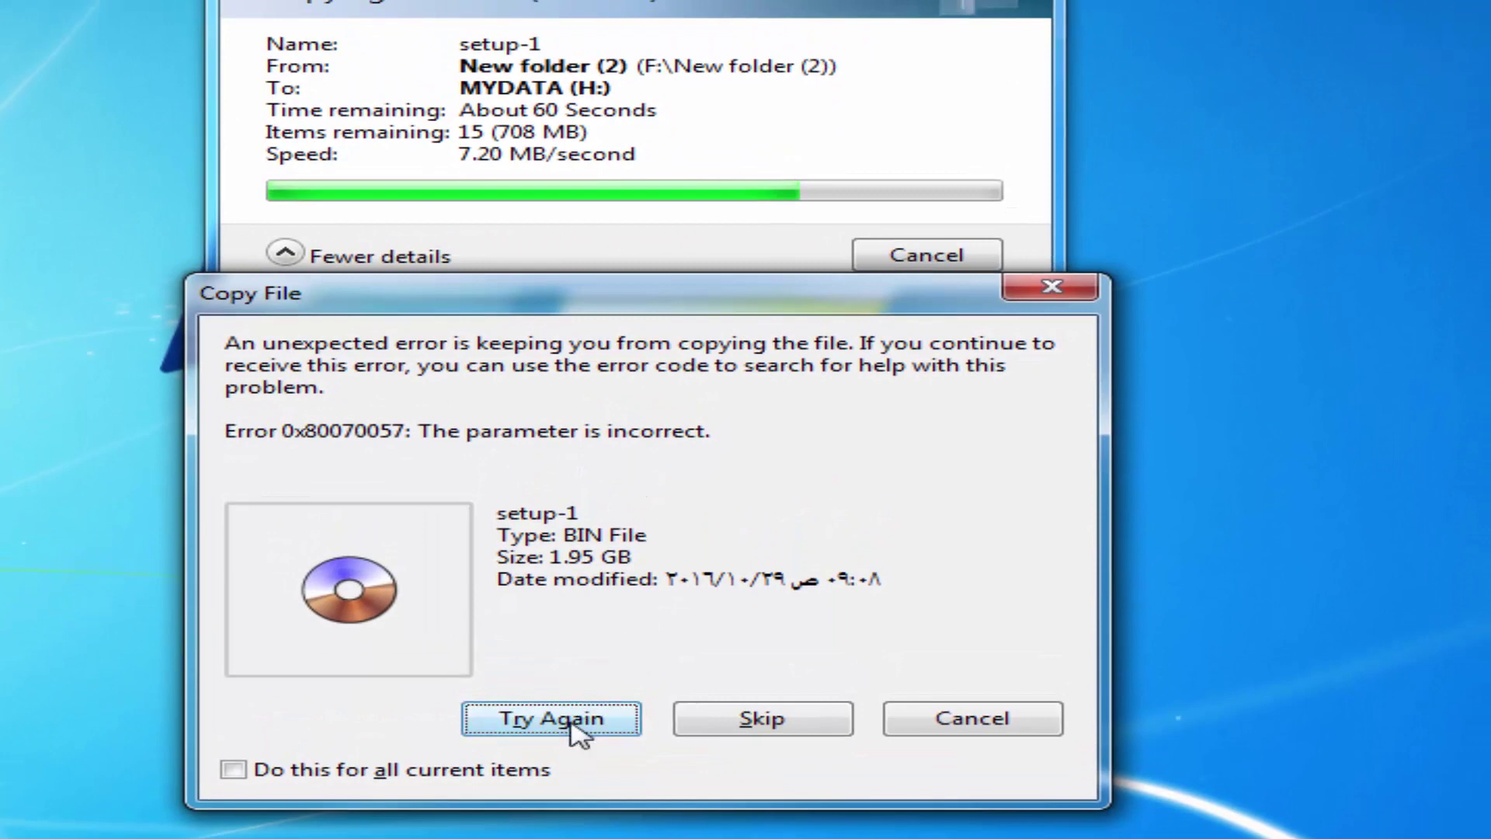
pyautogui.click(578, 724)
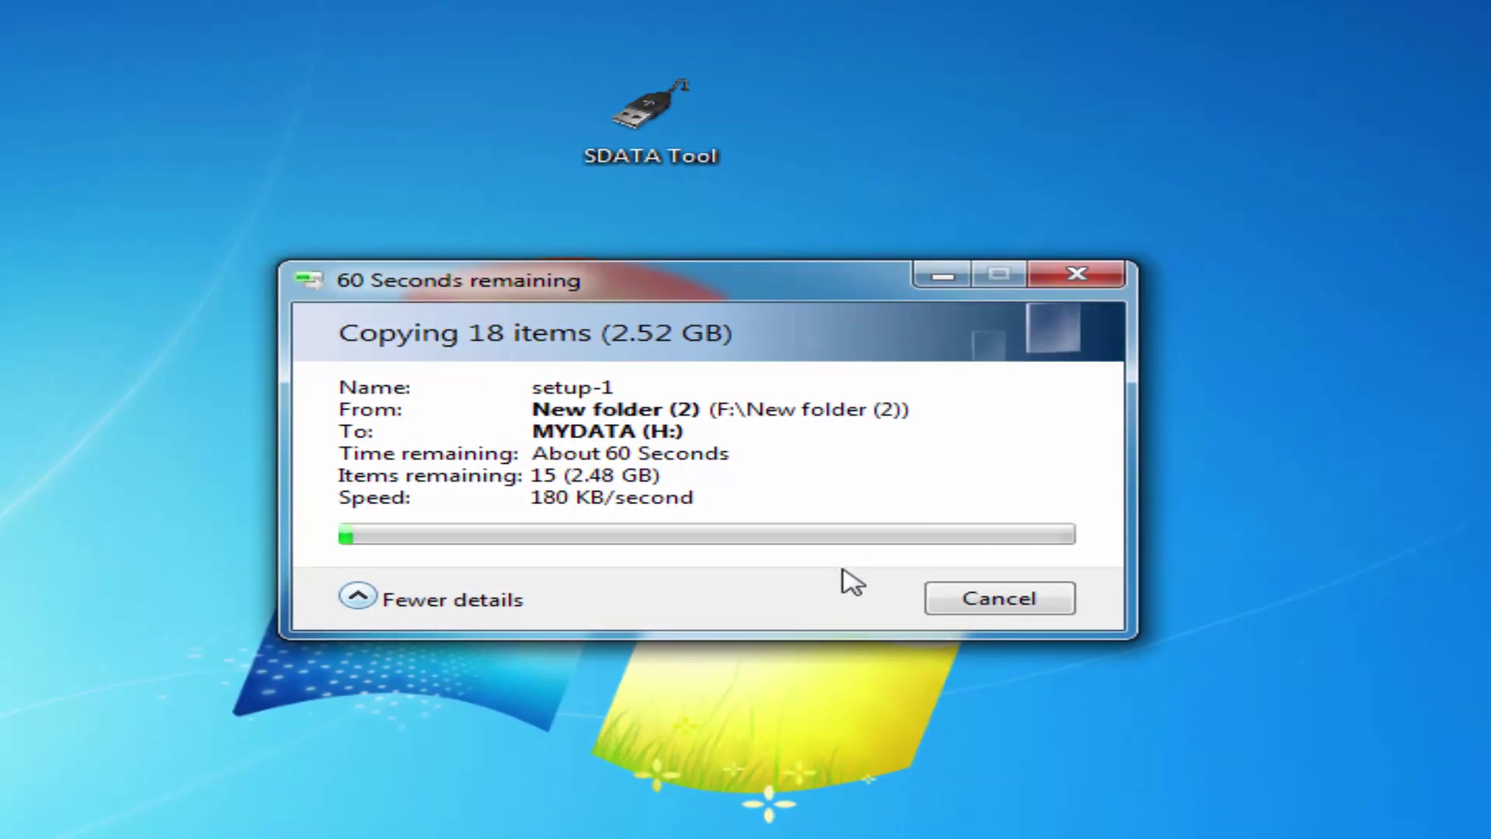
pyautogui.click(963, 600)
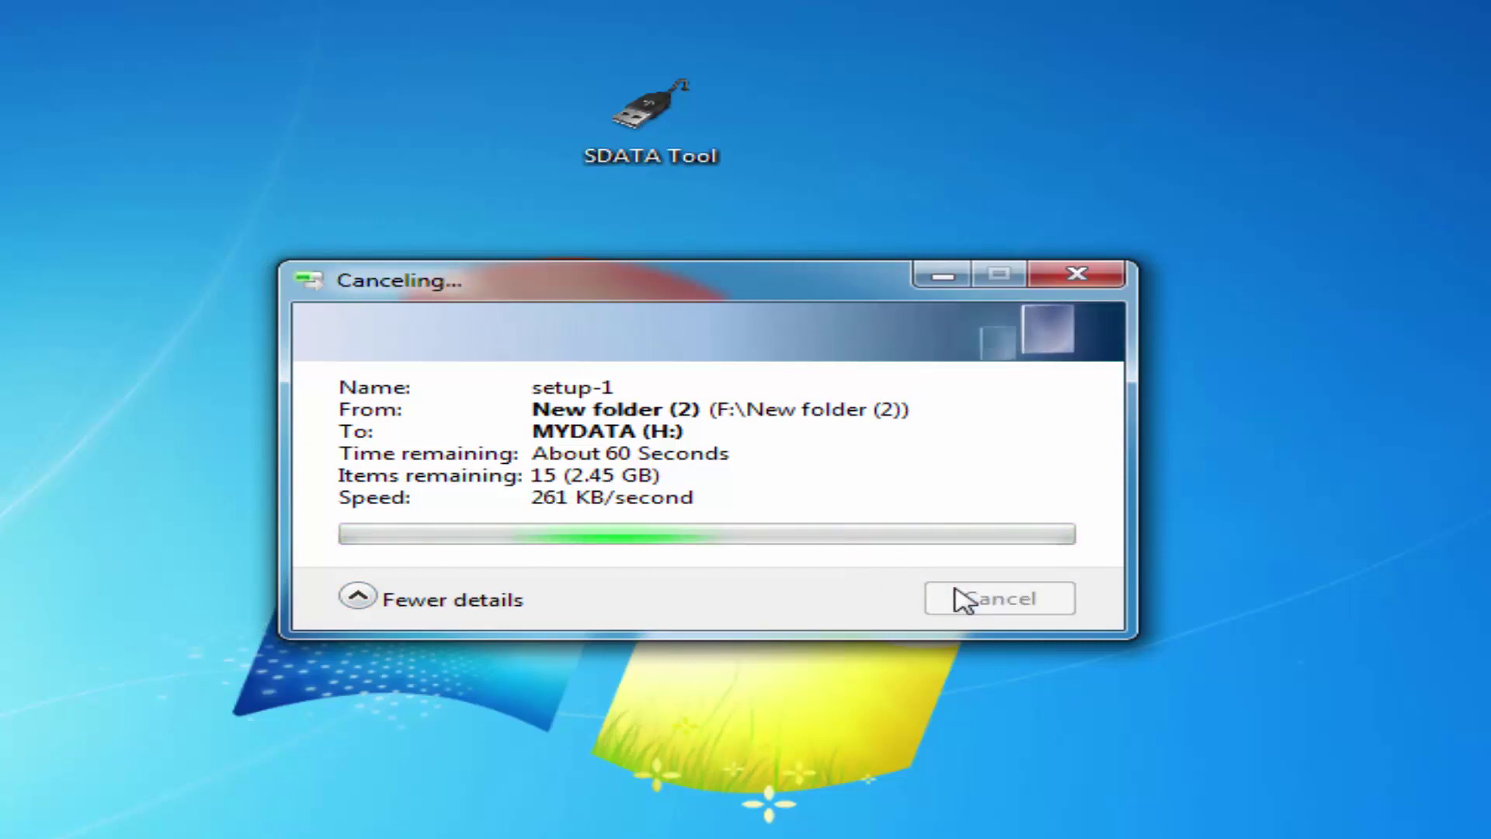
pyautogui.moveTo(426, 4); pyautogui.dragTo(742, 303)
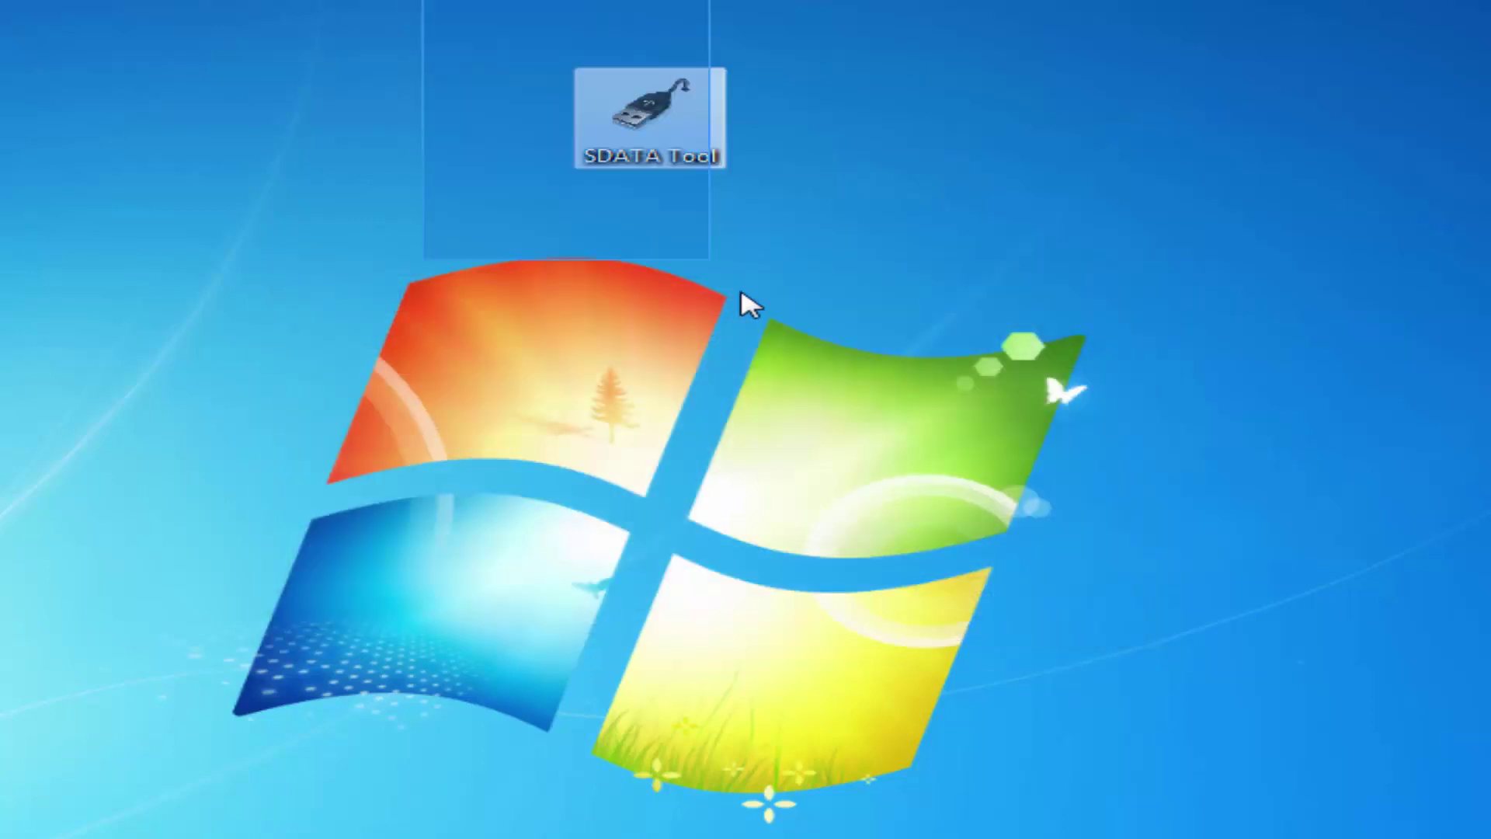
pyautogui.moveTo(650, 116); pyautogui.dragTo(805, 544)
pyautogui.moveTo(1049, 379); pyautogui.dragTo(808, 621)
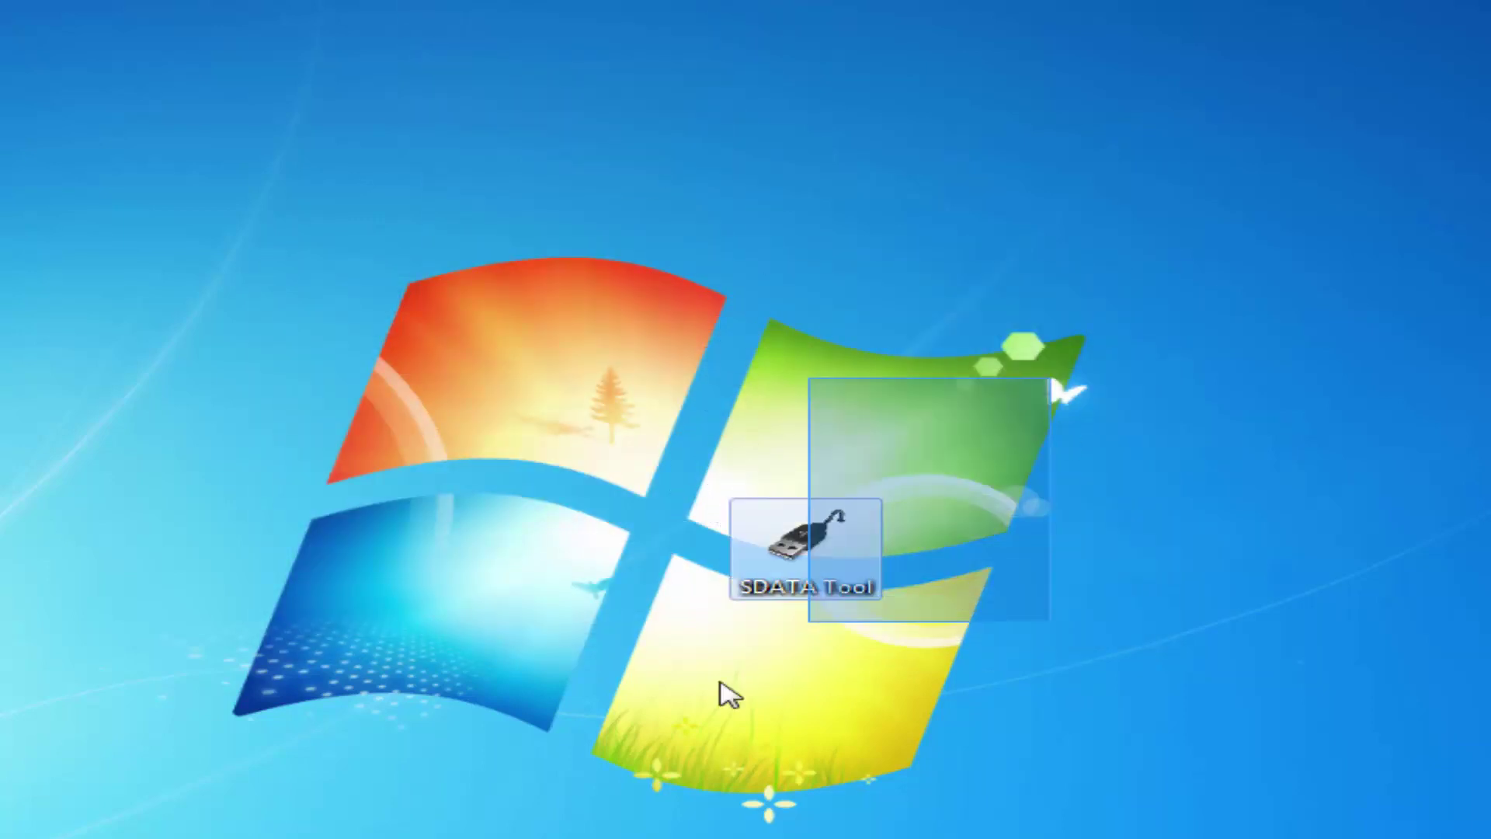
pyautogui.moveTo(719, 683); pyautogui.dragTo(592, 777)
pyautogui.moveTo(572, 423); pyautogui.dragTo(1009, 745)
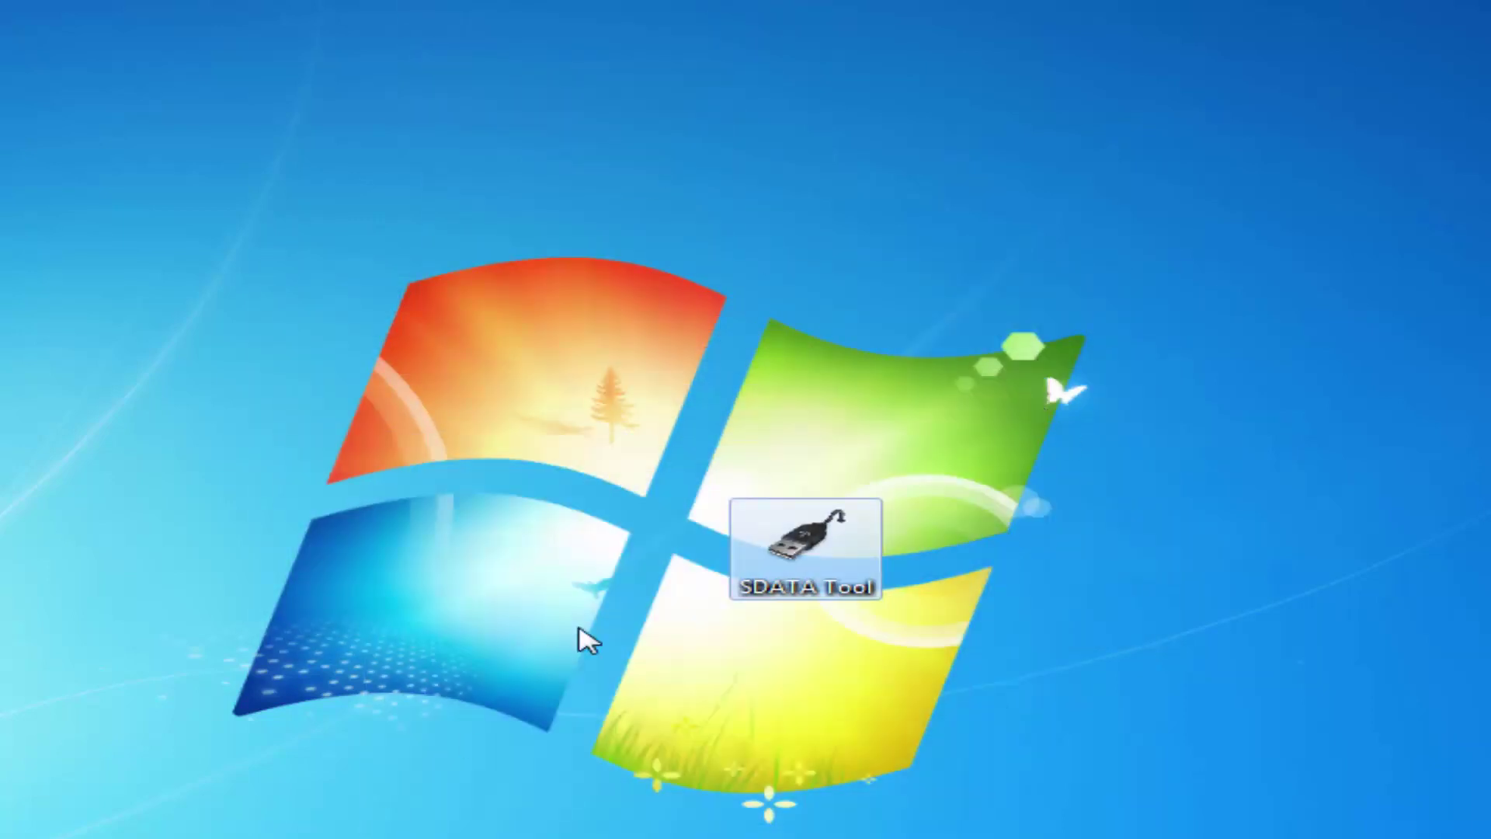
pyautogui.moveTo(792, 592); pyautogui.dragTo(486, 579)
pyautogui.moveTo(140, 388); pyautogui.dragTo(897, 790)
pyautogui.moveTo(765, 407); pyautogui.dragTo(233, 818)
pyautogui.moveTo(320, 279); pyautogui.dragTo(963, 831)
pyautogui.moveTo(1042, 317); pyautogui.dragTo(386, 838)
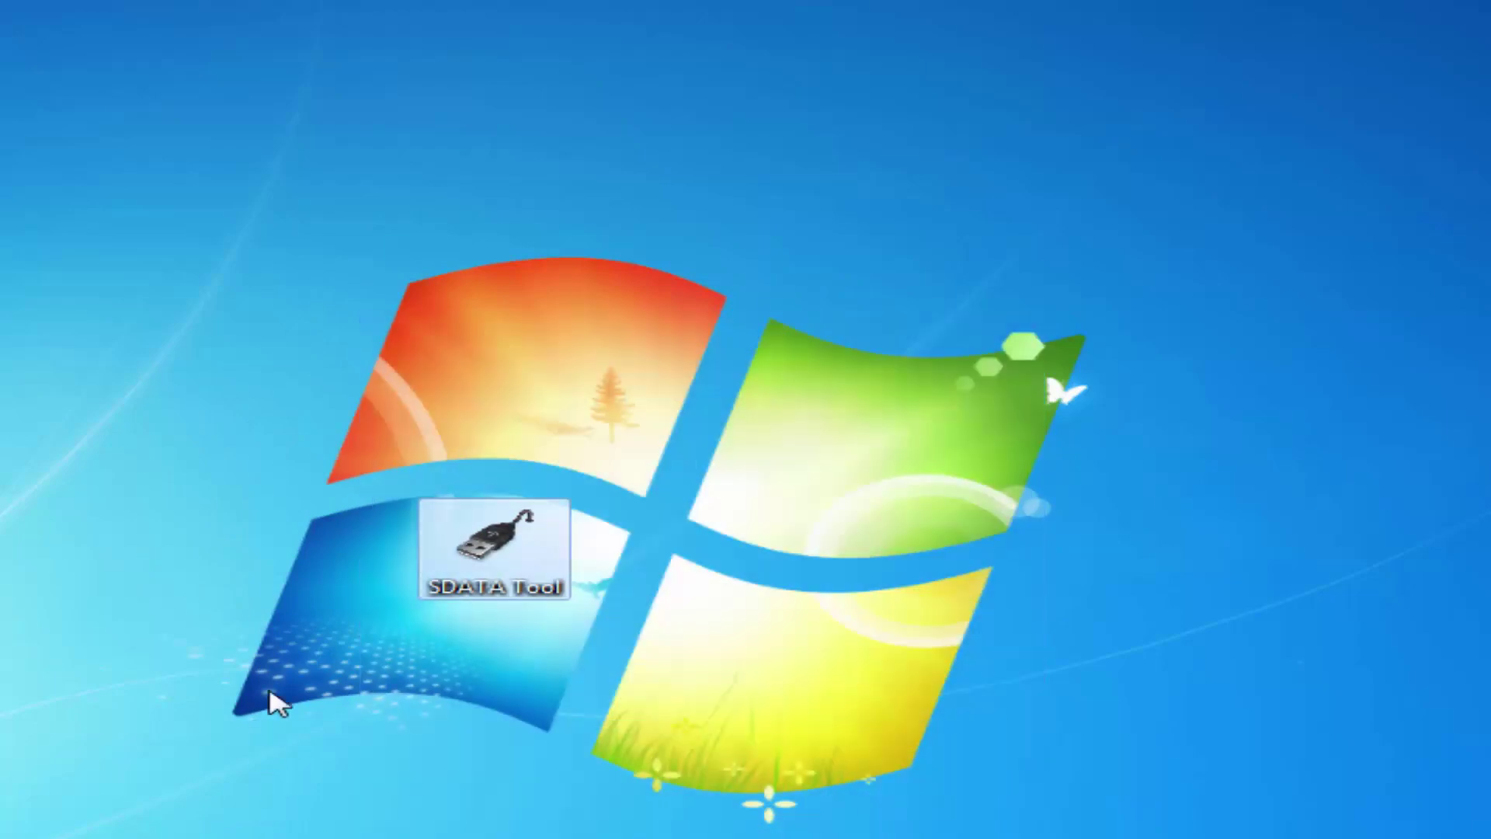
pyautogui.moveTo(303, 693); pyautogui.dragTo(151, 815)
pyautogui.moveTo(219, 362); pyautogui.dragTo(799, 772)
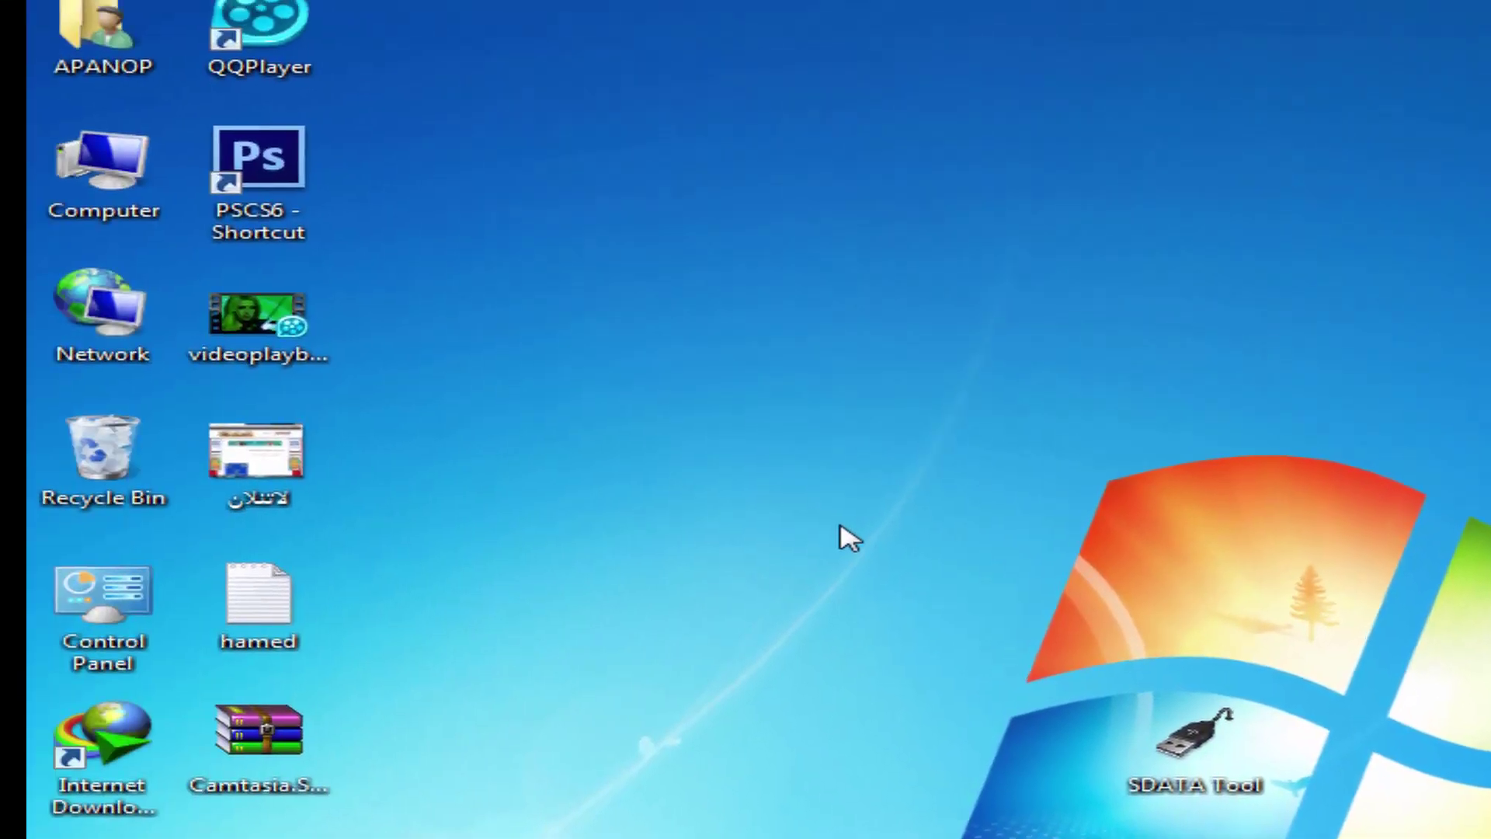
pyautogui.moveTo(849, 537); pyautogui.dragTo(862, 468)
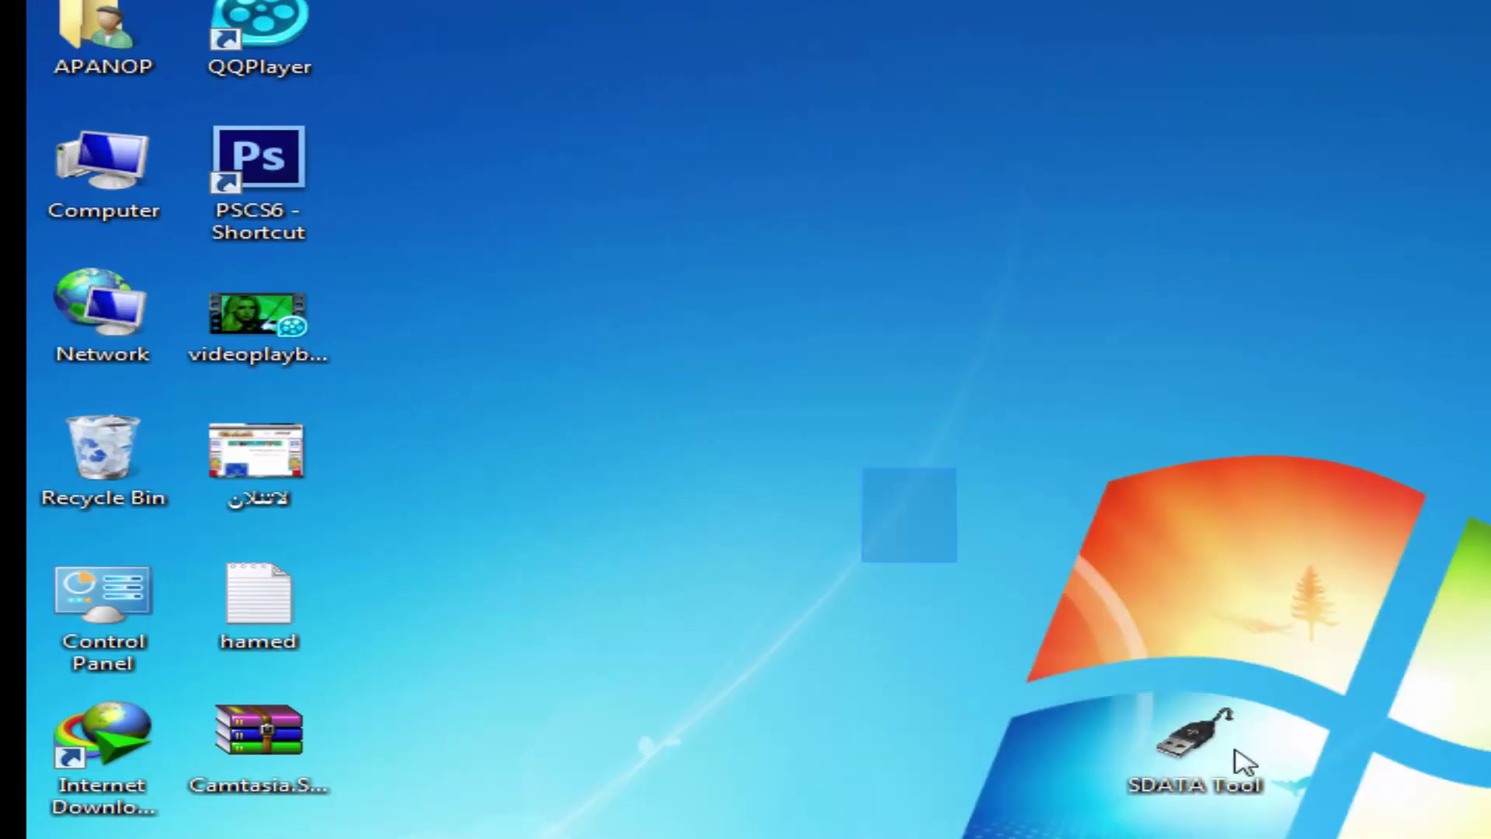
pyautogui.moveTo(1242, 762); pyautogui.dragTo(1487, 835)
pyautogui.moveTo(1285, 779); pyautogui.dragTo(1398, 739)
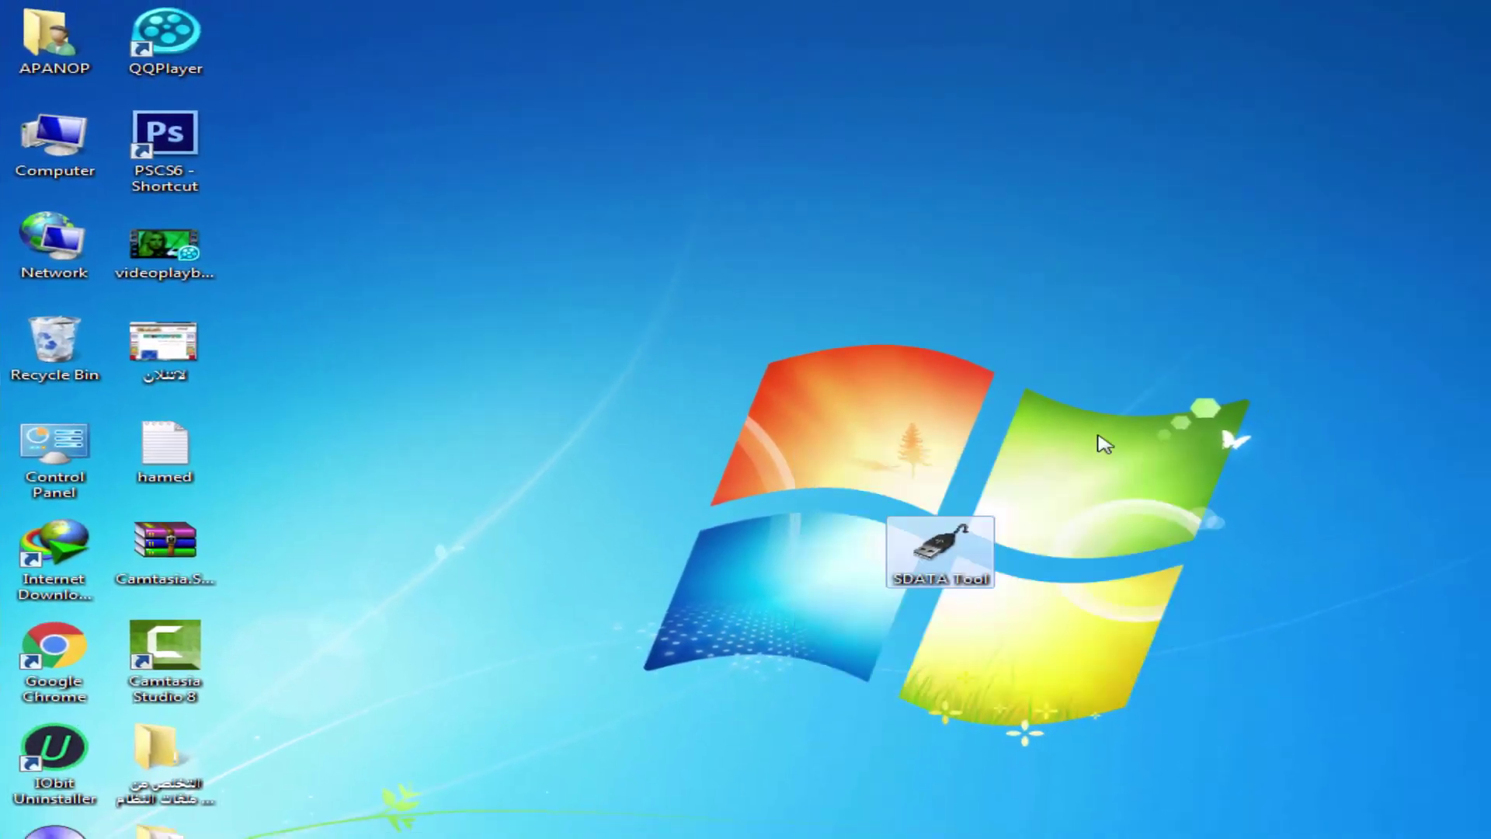
pyautogui.moveTo(1220, 472); pyautogui.dragTo(931, 758)
pyautogui.moveTo(853, 425); pyautogui.dragTo(1289, 776)
pyautogui.moveTo(1161, 705); pyautogui.dragTo(1170, 705)
pyautogui.click(1016, 721)
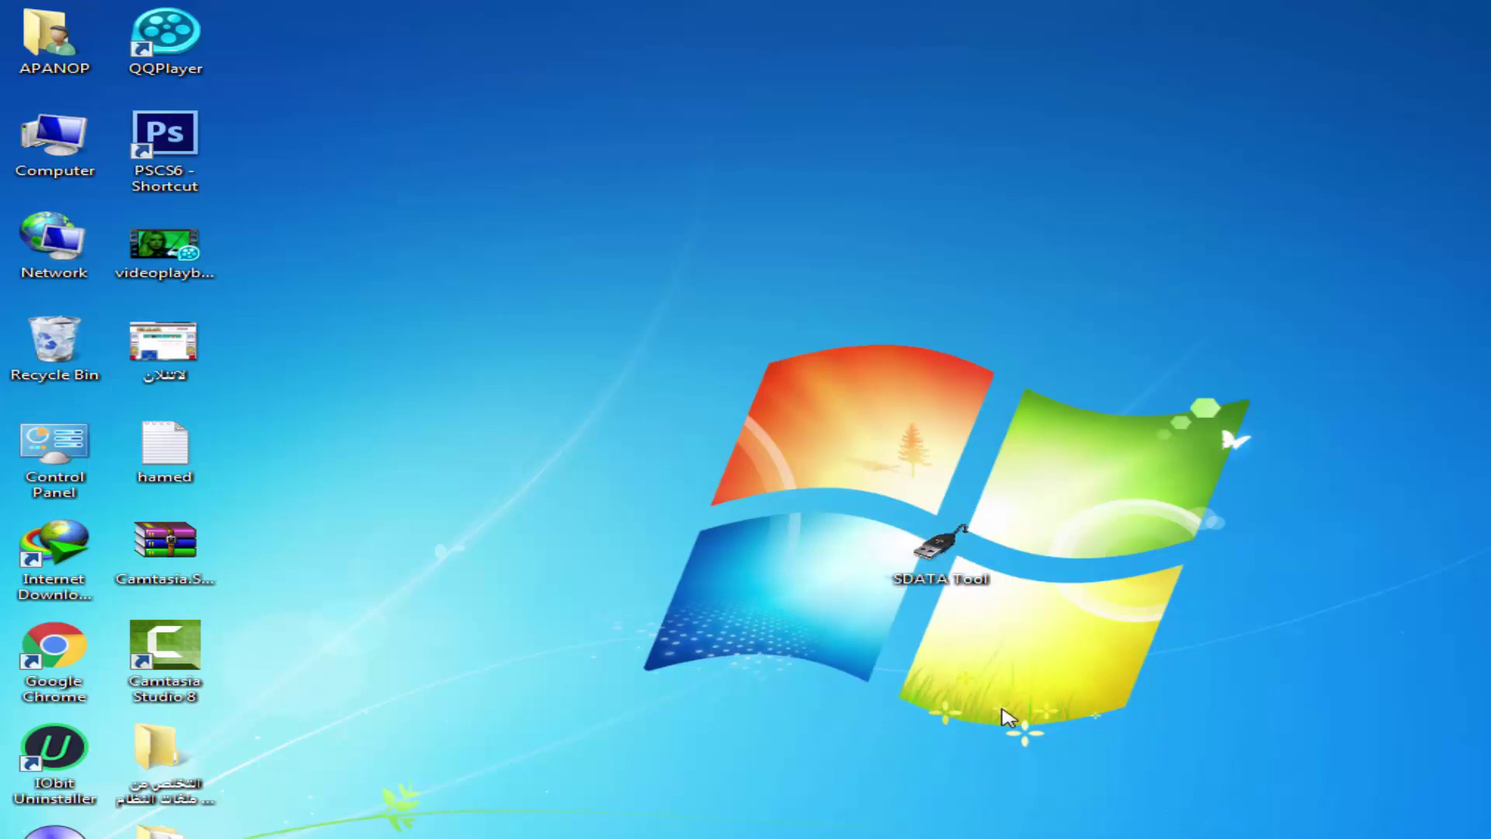
# - Open Computer and quick-format MYDATA (H:) as FAT with the default allocation size, keeping the label MYDATA, and close the format window
pyautogui.doubleClick(69, 162)
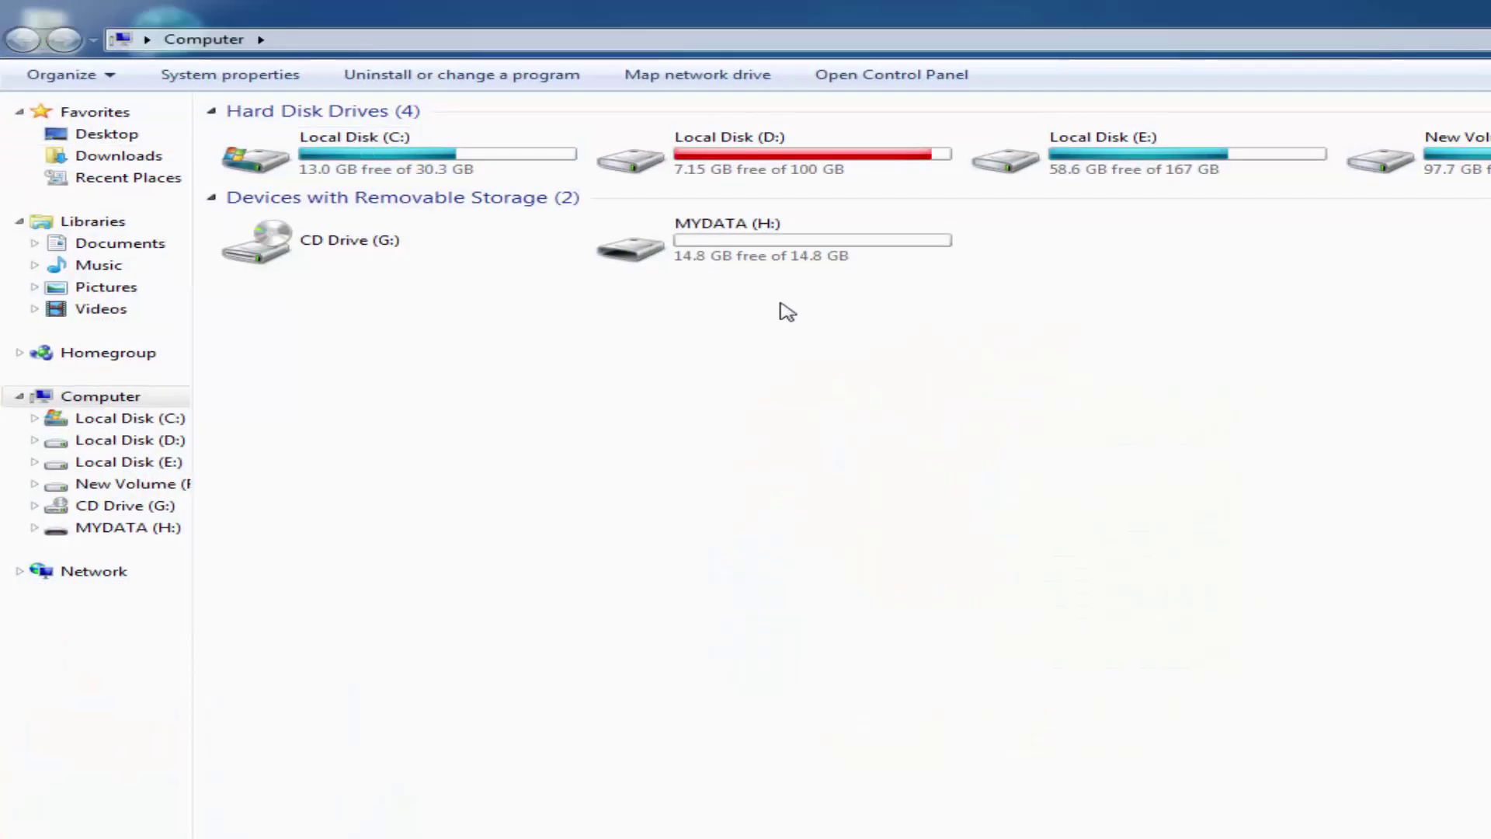
pyautogui.rightClick(726, 266)
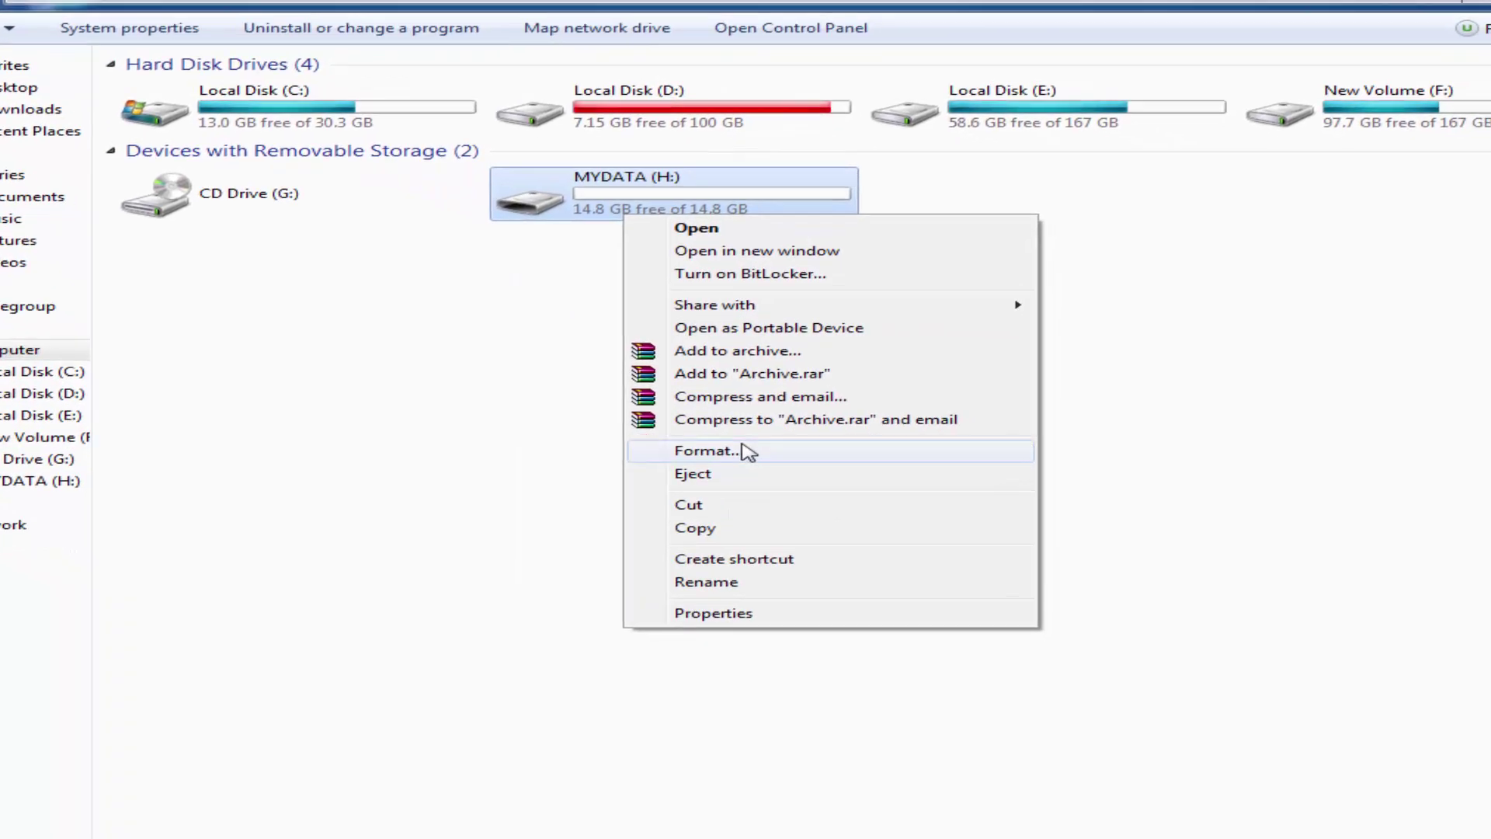
pyautogui.click(845, 497)
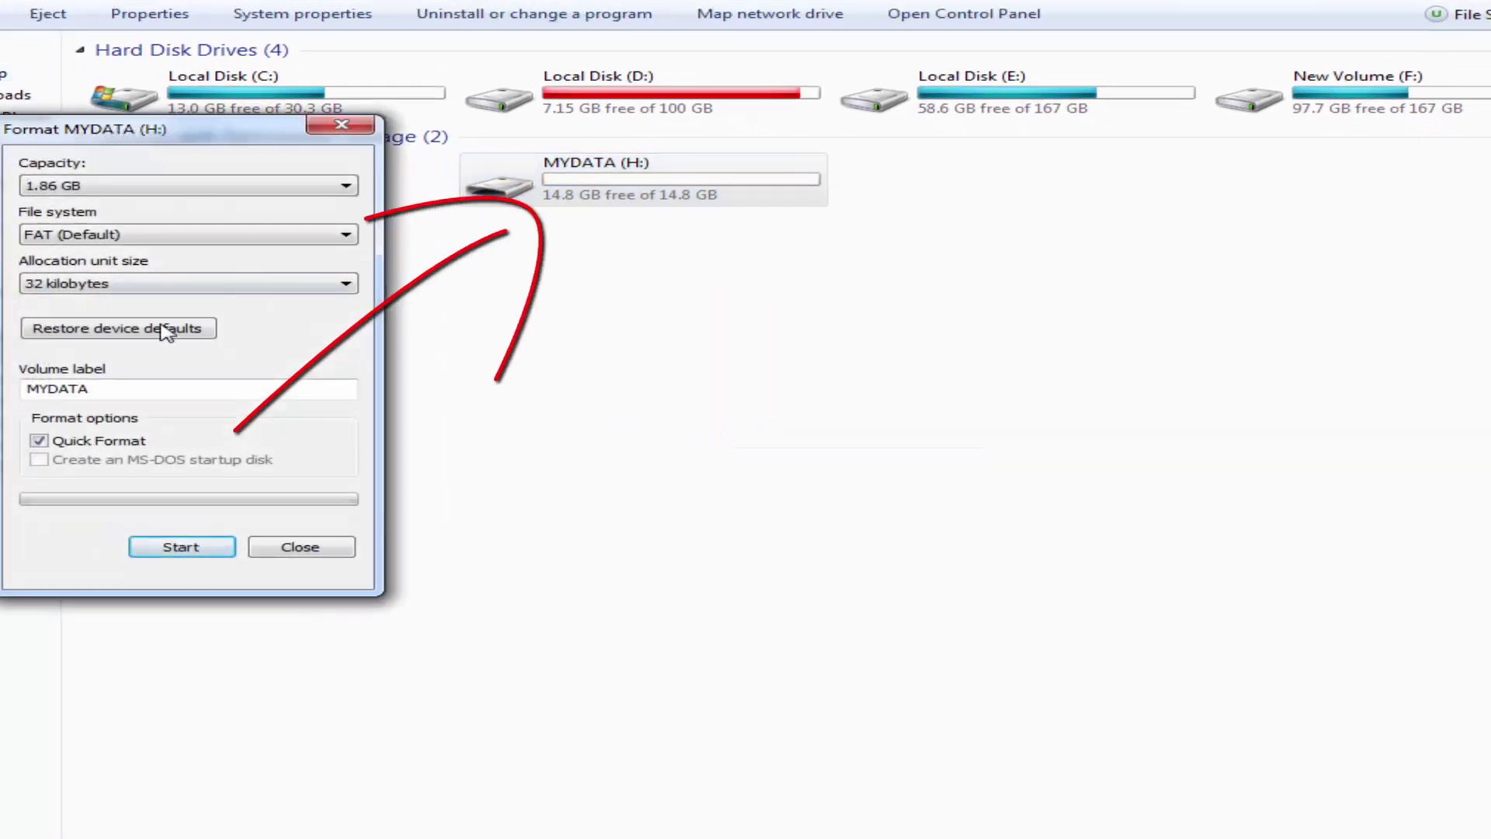
pyautogui.click(194, 548)
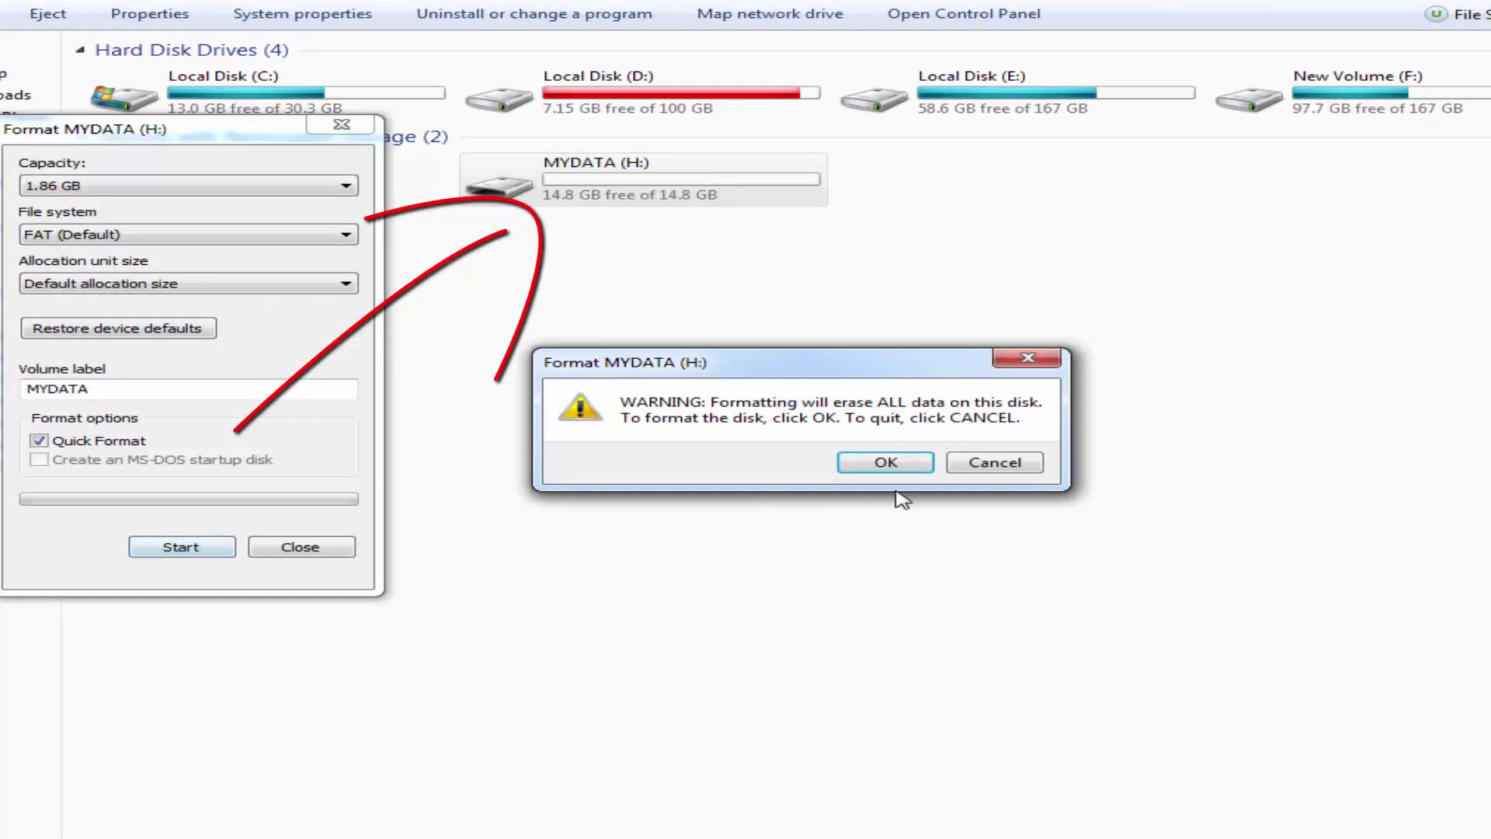
pyautogui.click(878, 463)
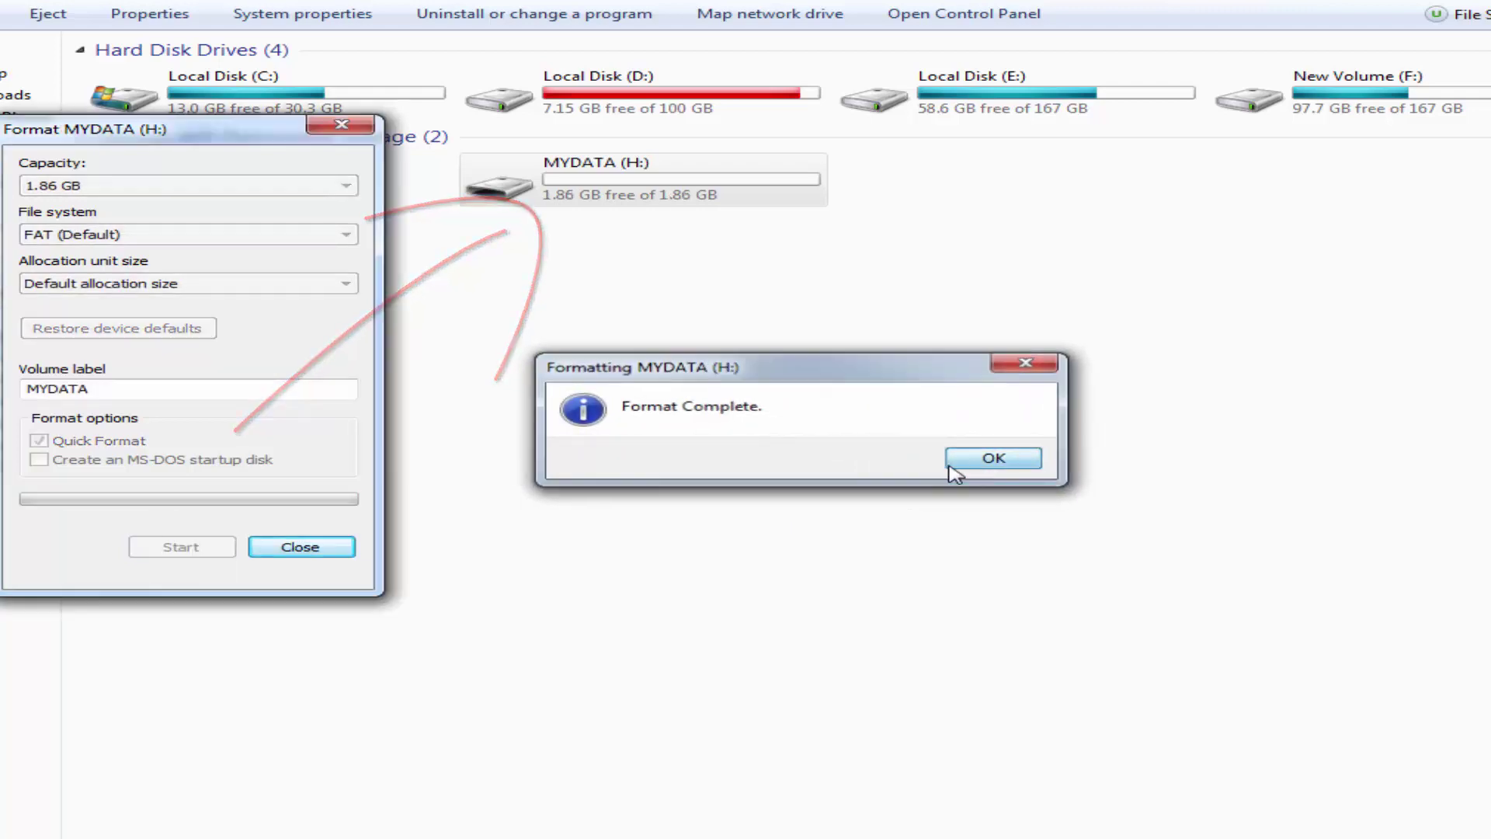
pyautogui.click(983, 461)
pyautogui.click(300, 548)
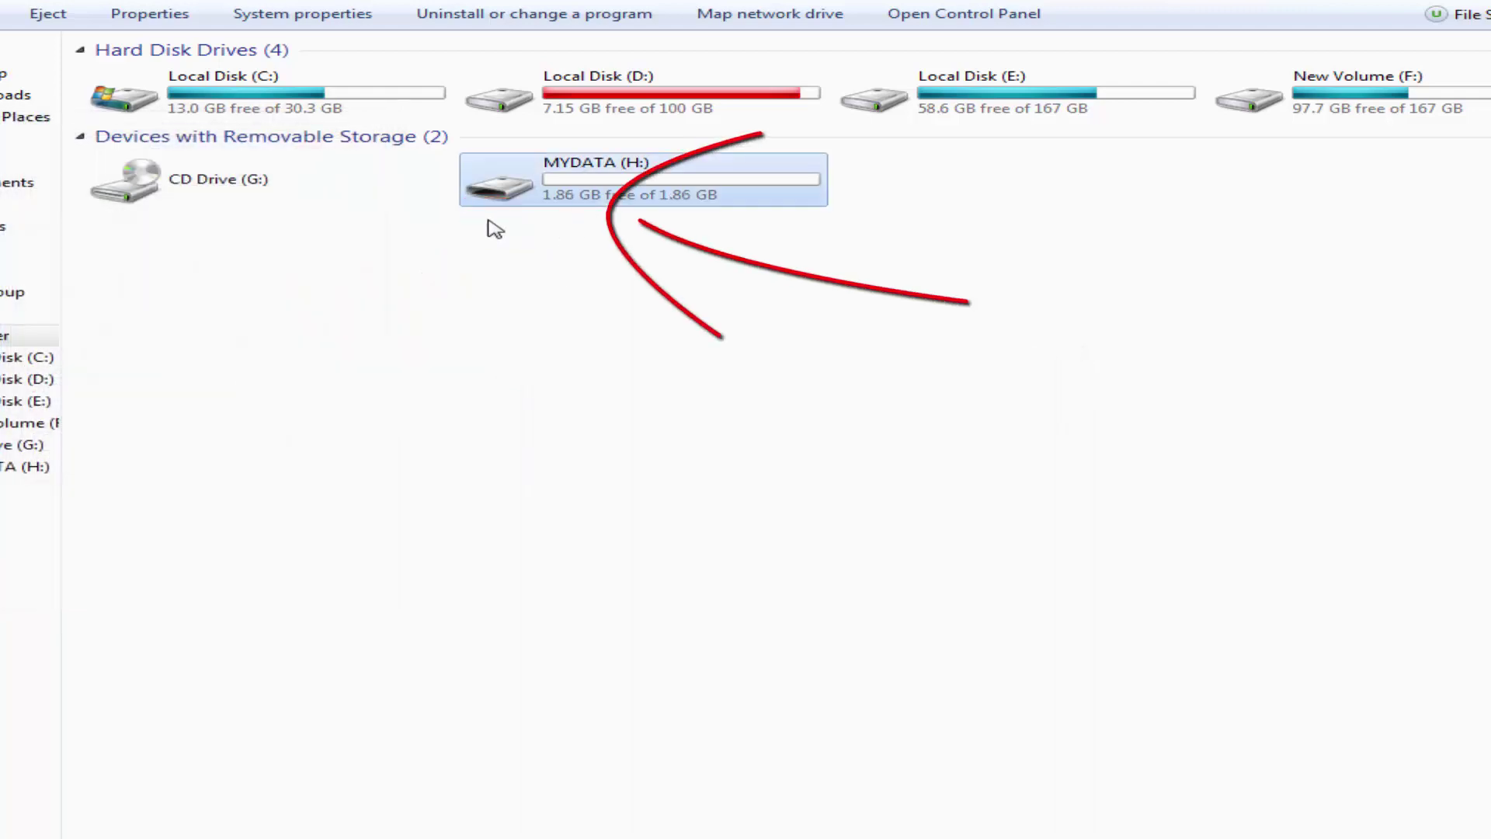